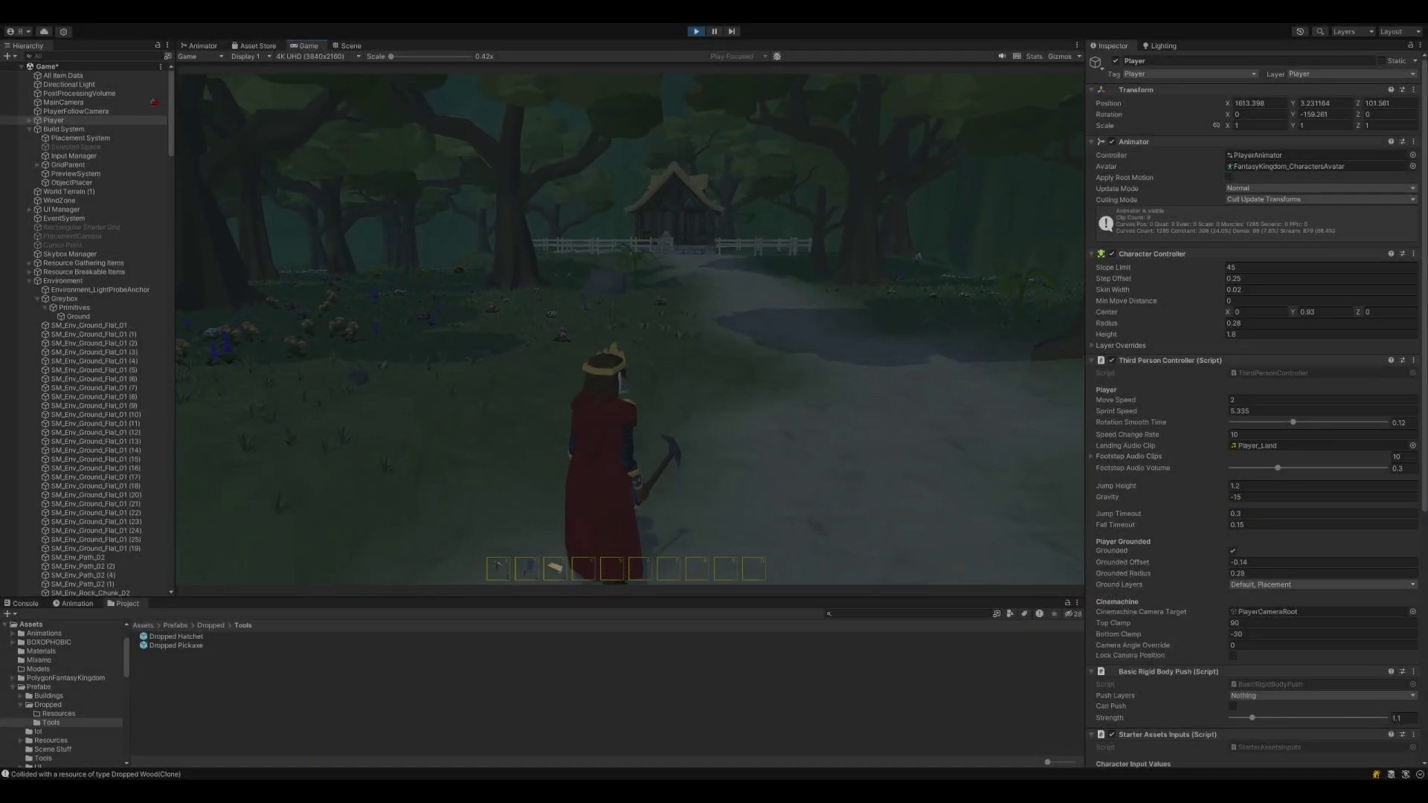
- Walk the player character along the forest path to the fenced wooden house in the running game
key("w")
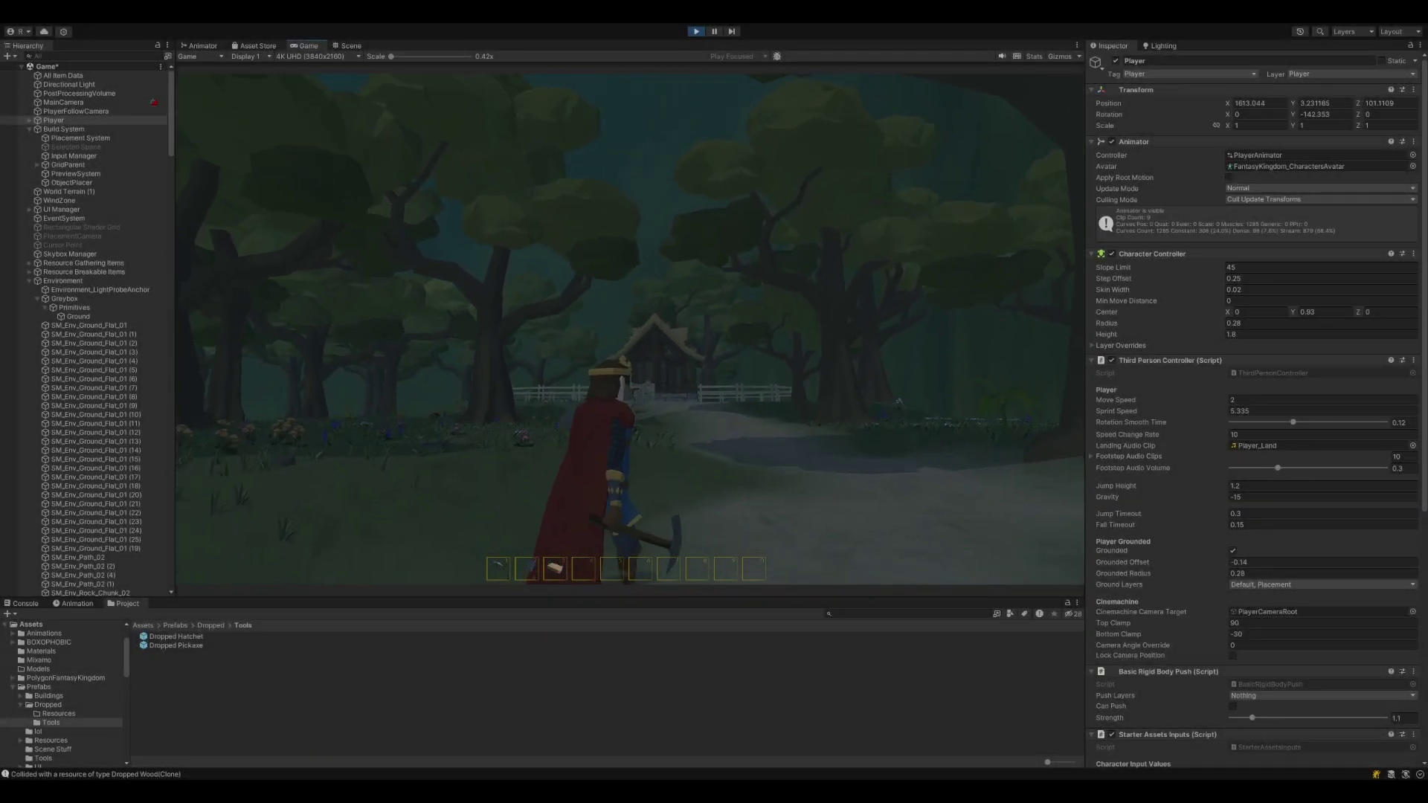
key("w")
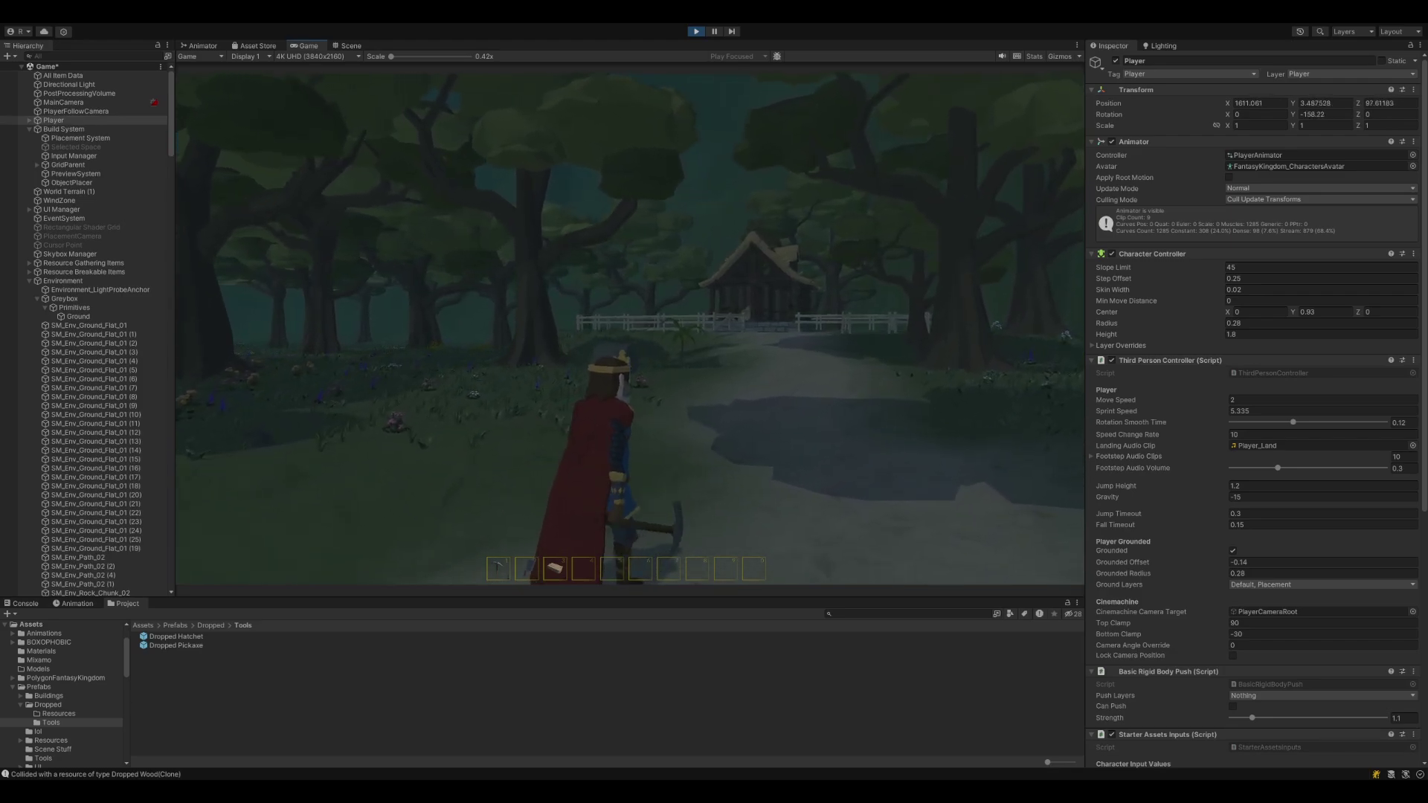
key("d")
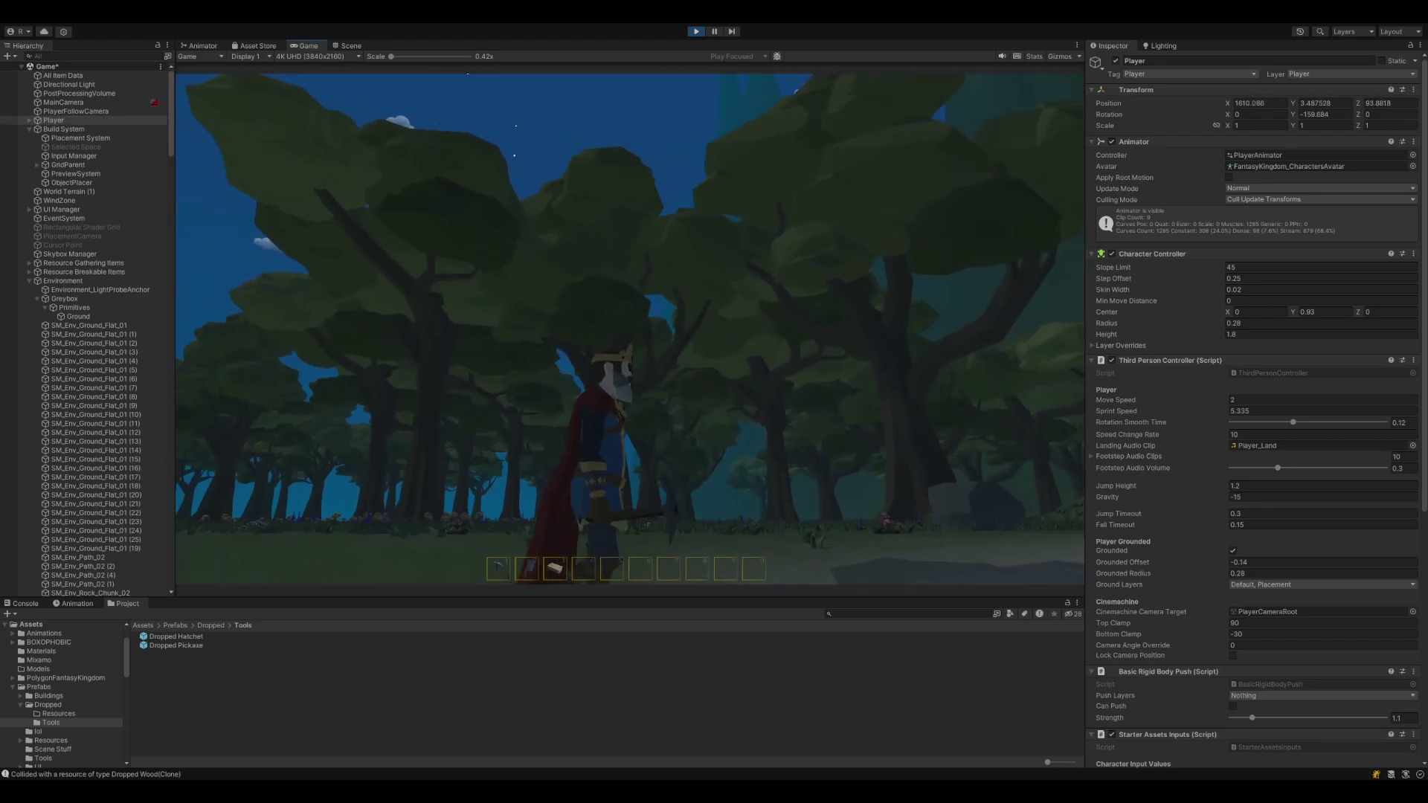
key("w")
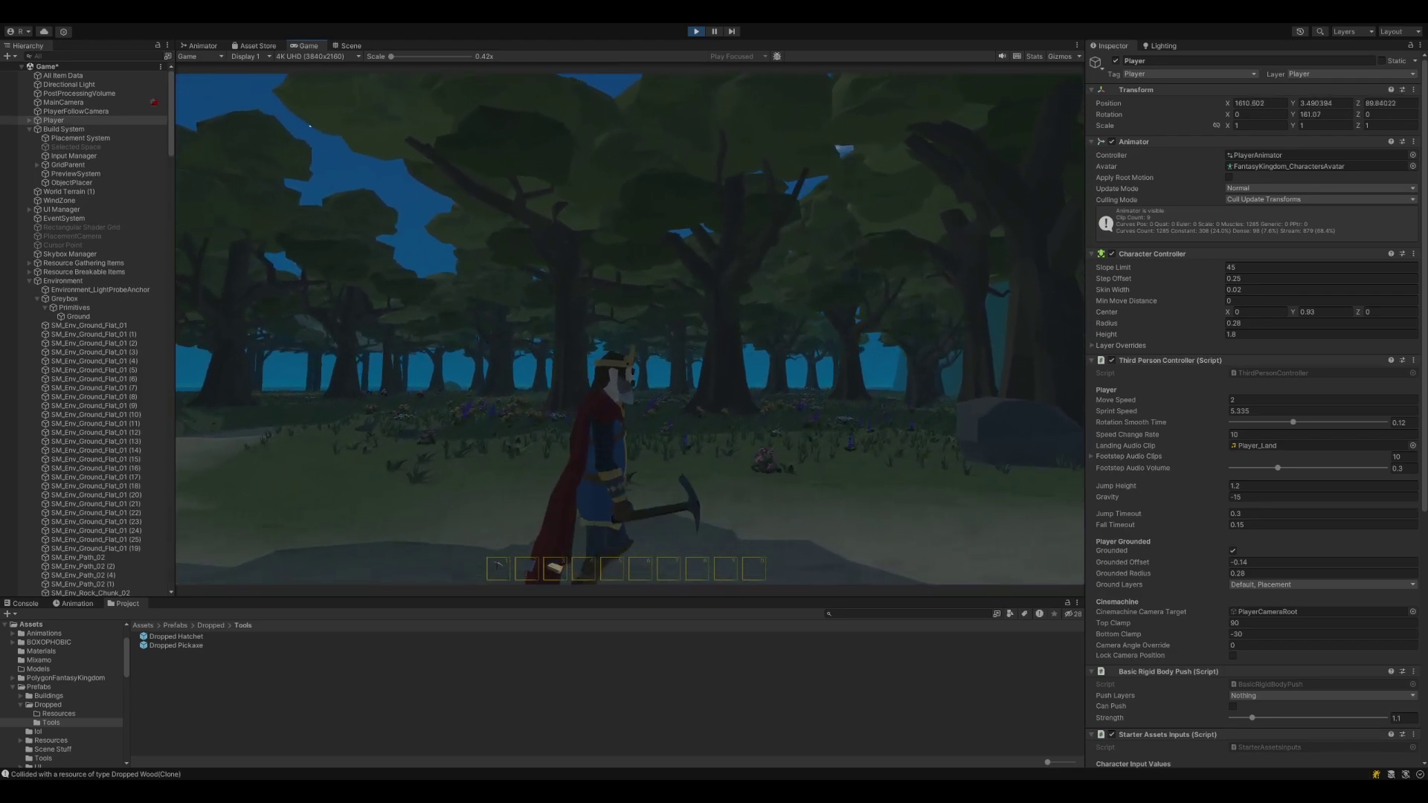
key("w")
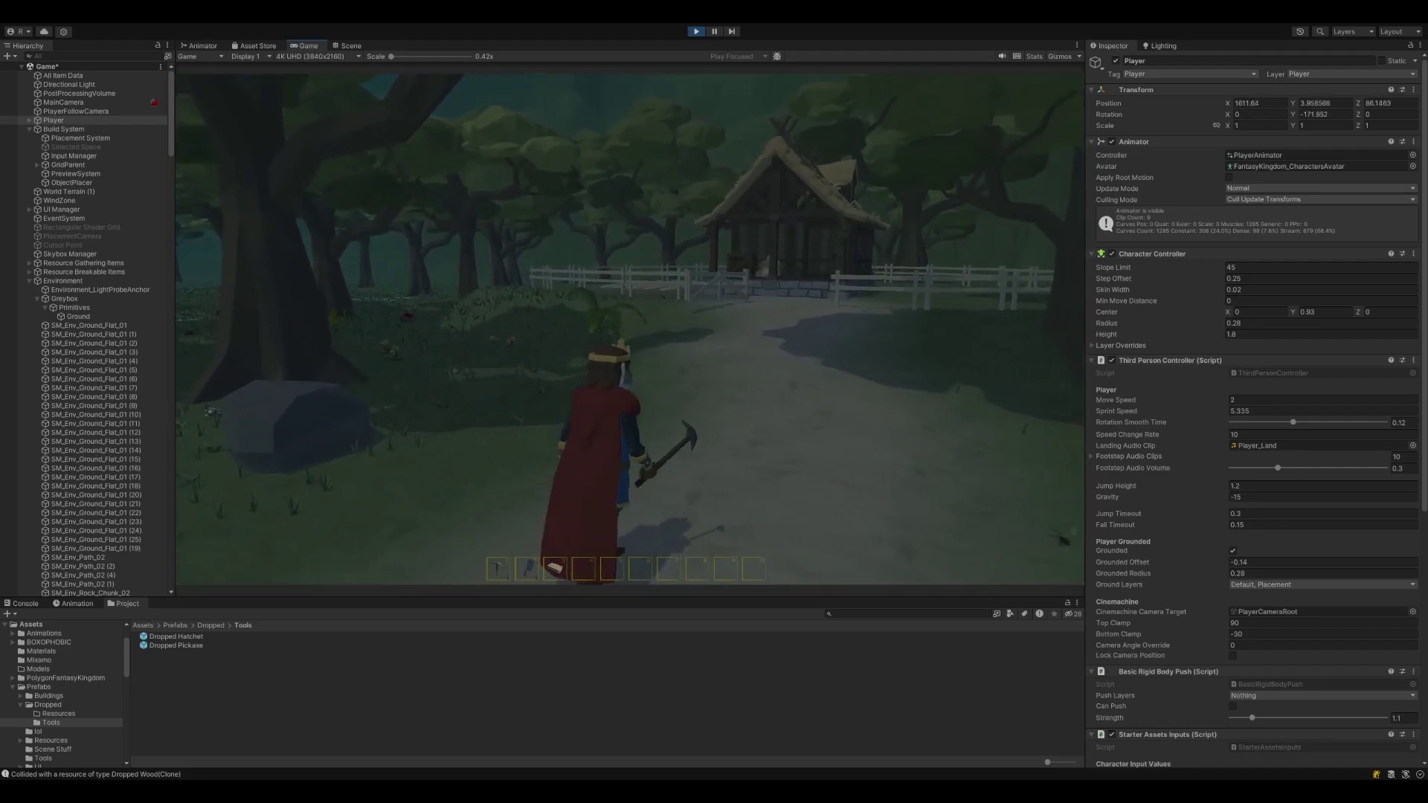
key("w")
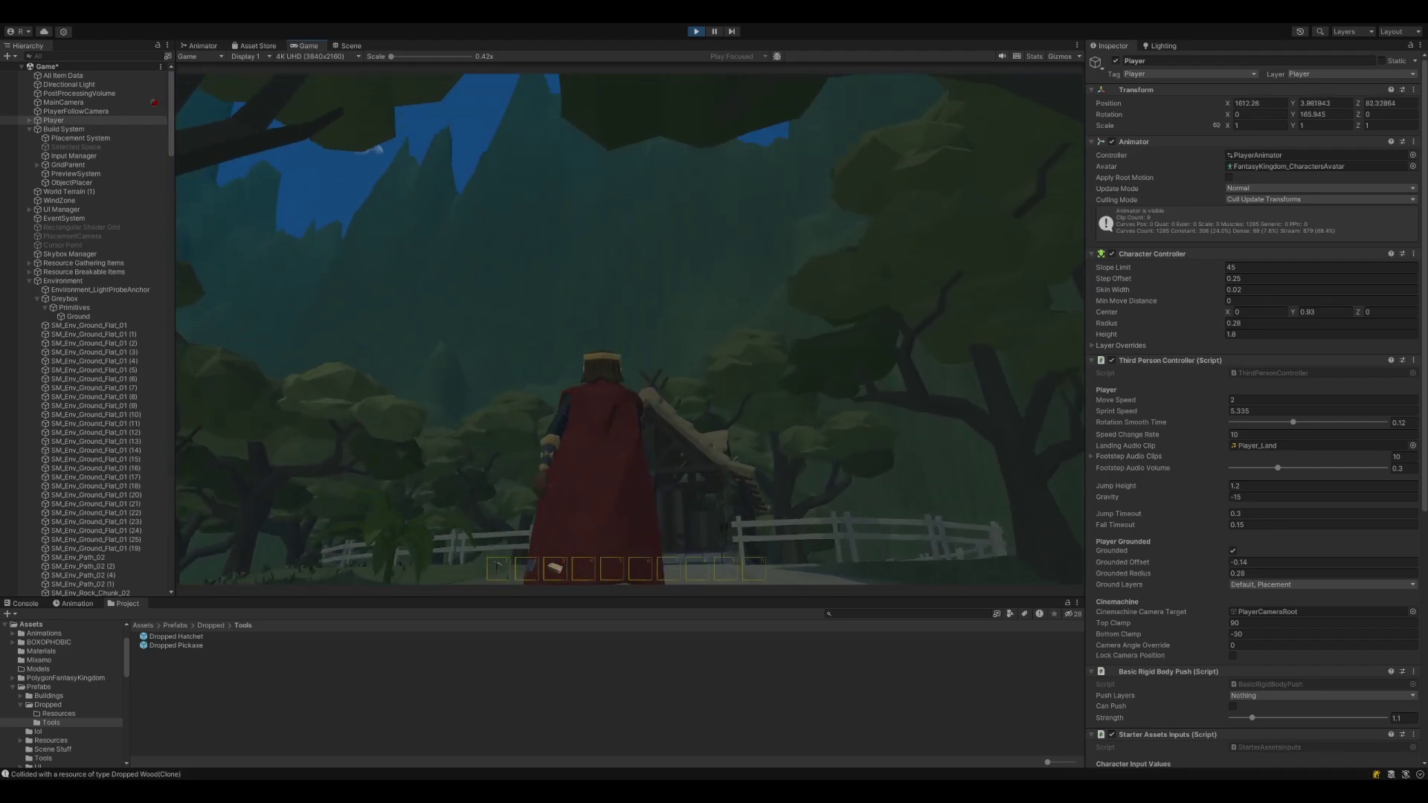
key("d")
key("w")
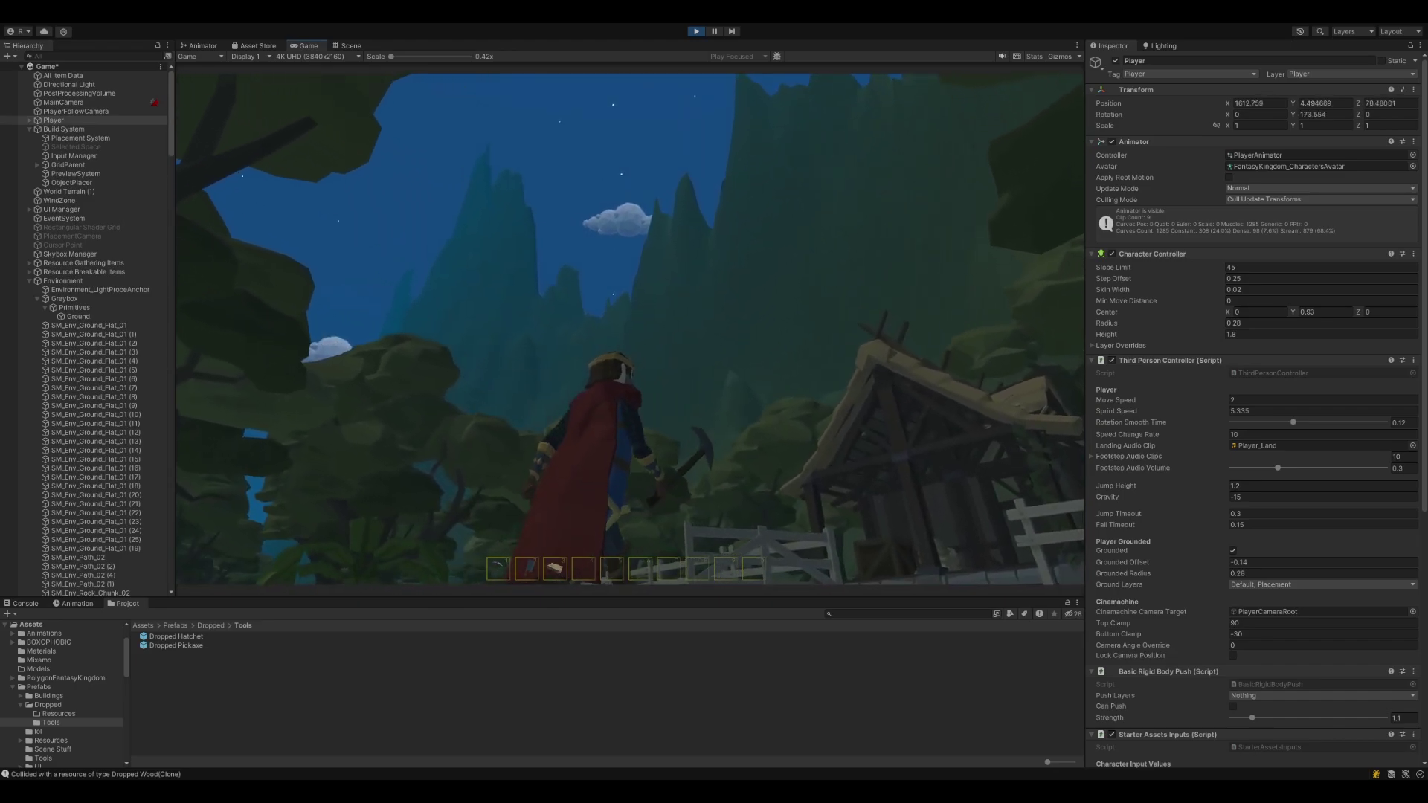
key("d")
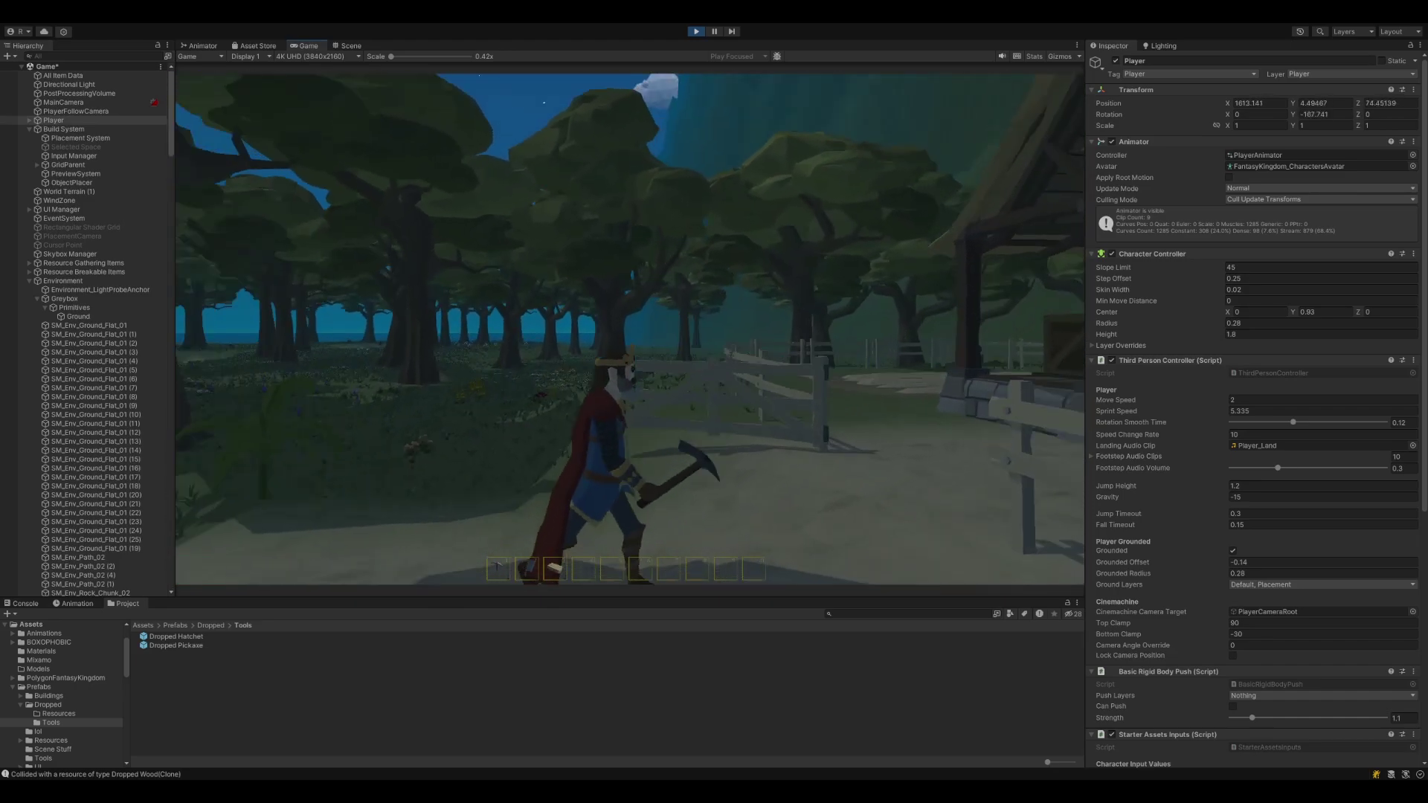
key("s")
key("w")
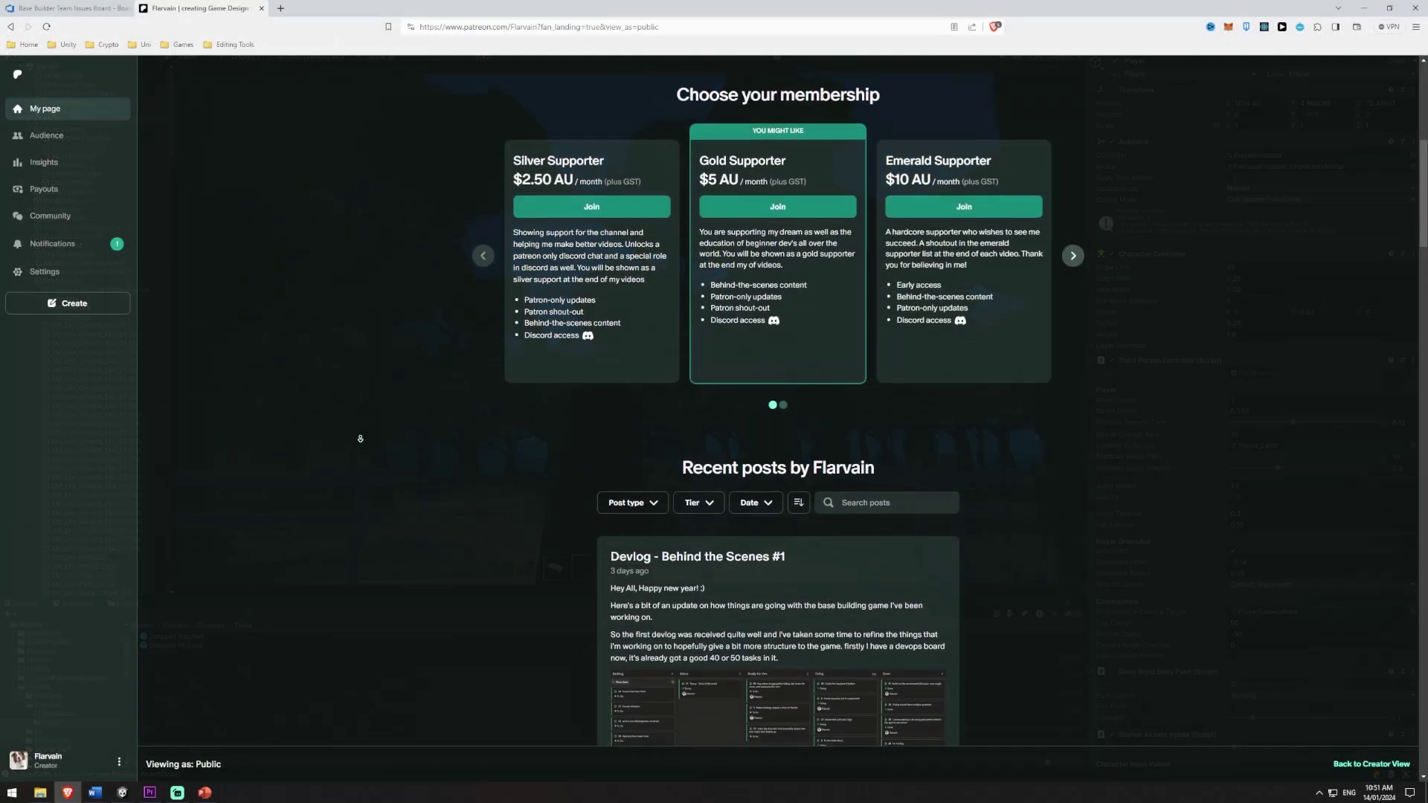
- Switch to the Patreon creator page in the browser and look through its membership tiers and recent posts
scroll(360, 439, "down", 2)
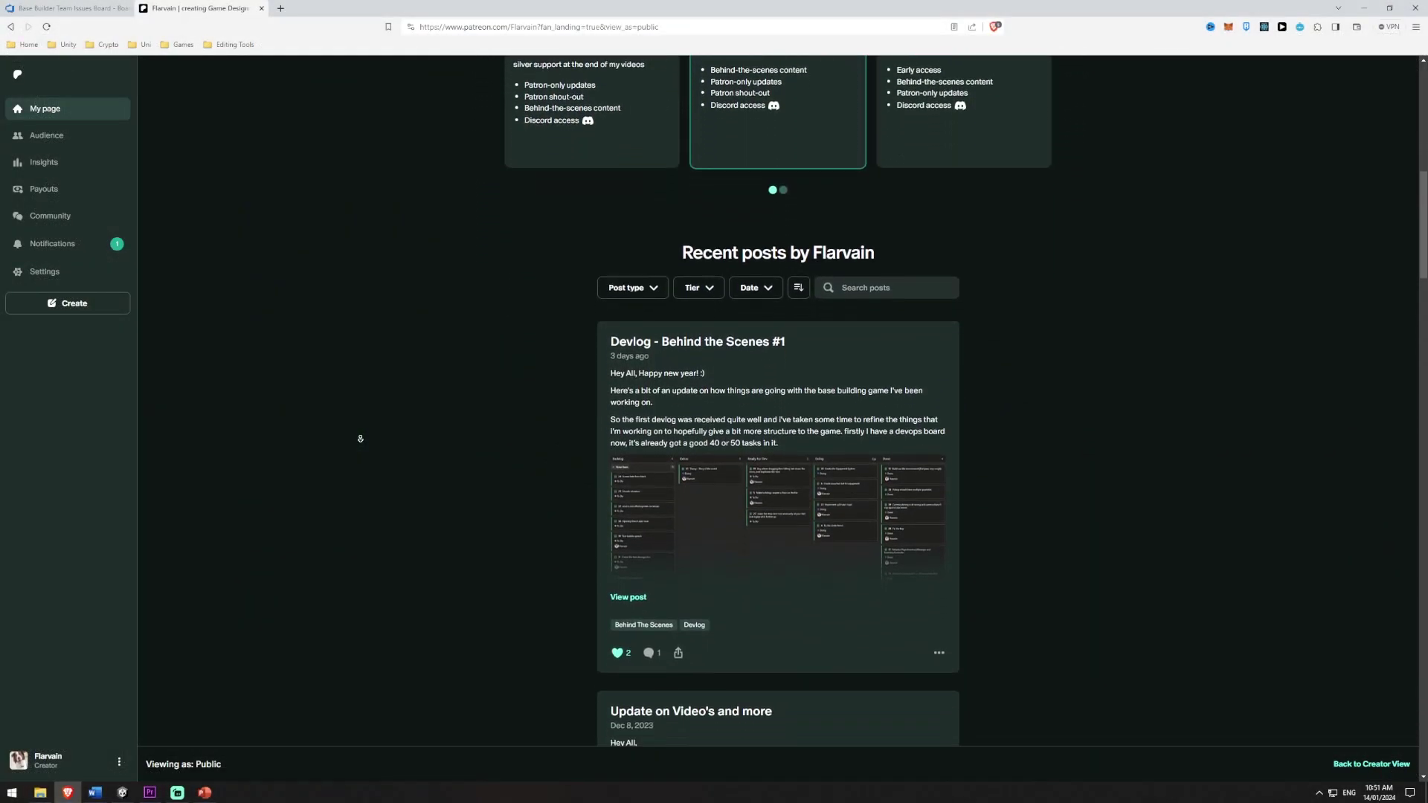
scroll(360, 439, "down", 4)
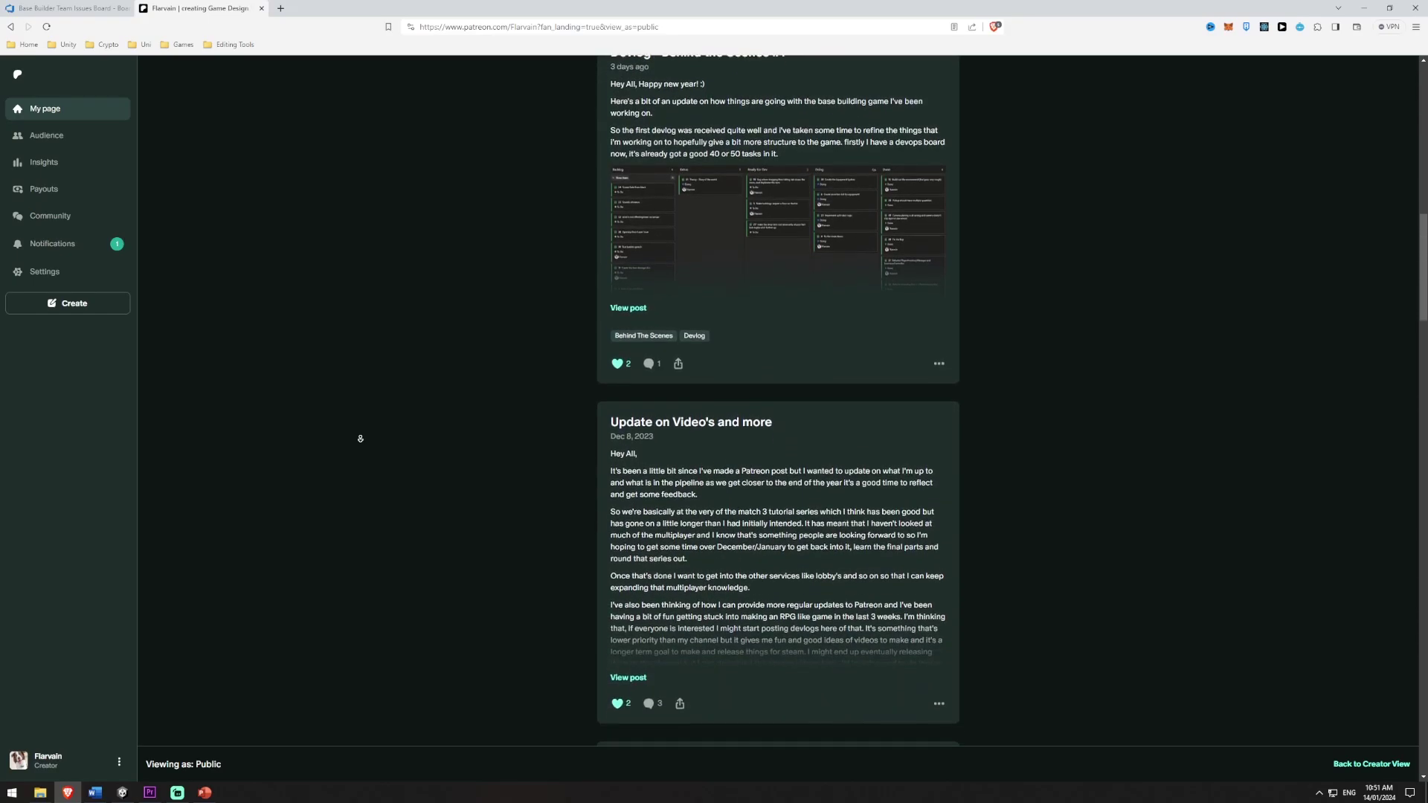
scroll(360, 438, "down", 4)
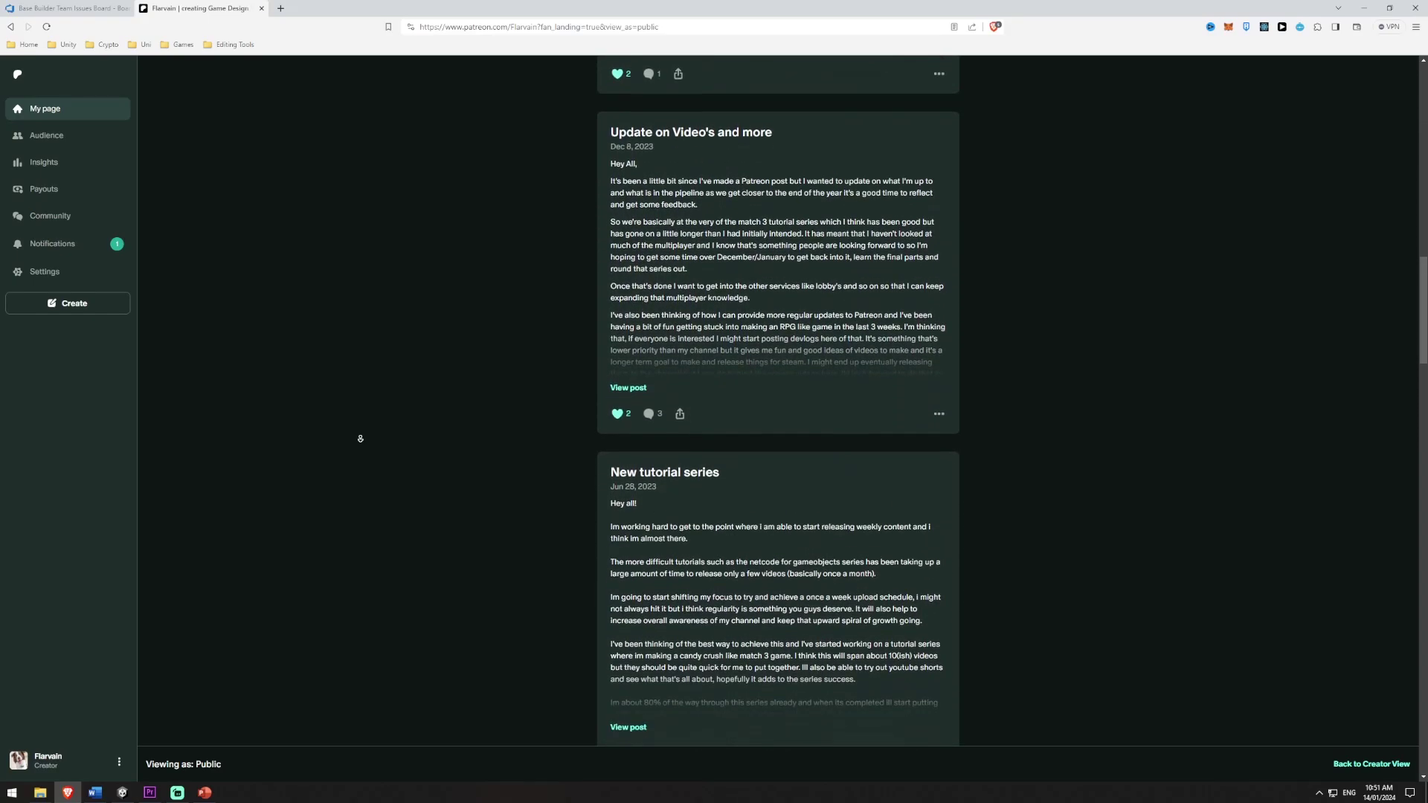
scroll(360, 438, "down", 3)
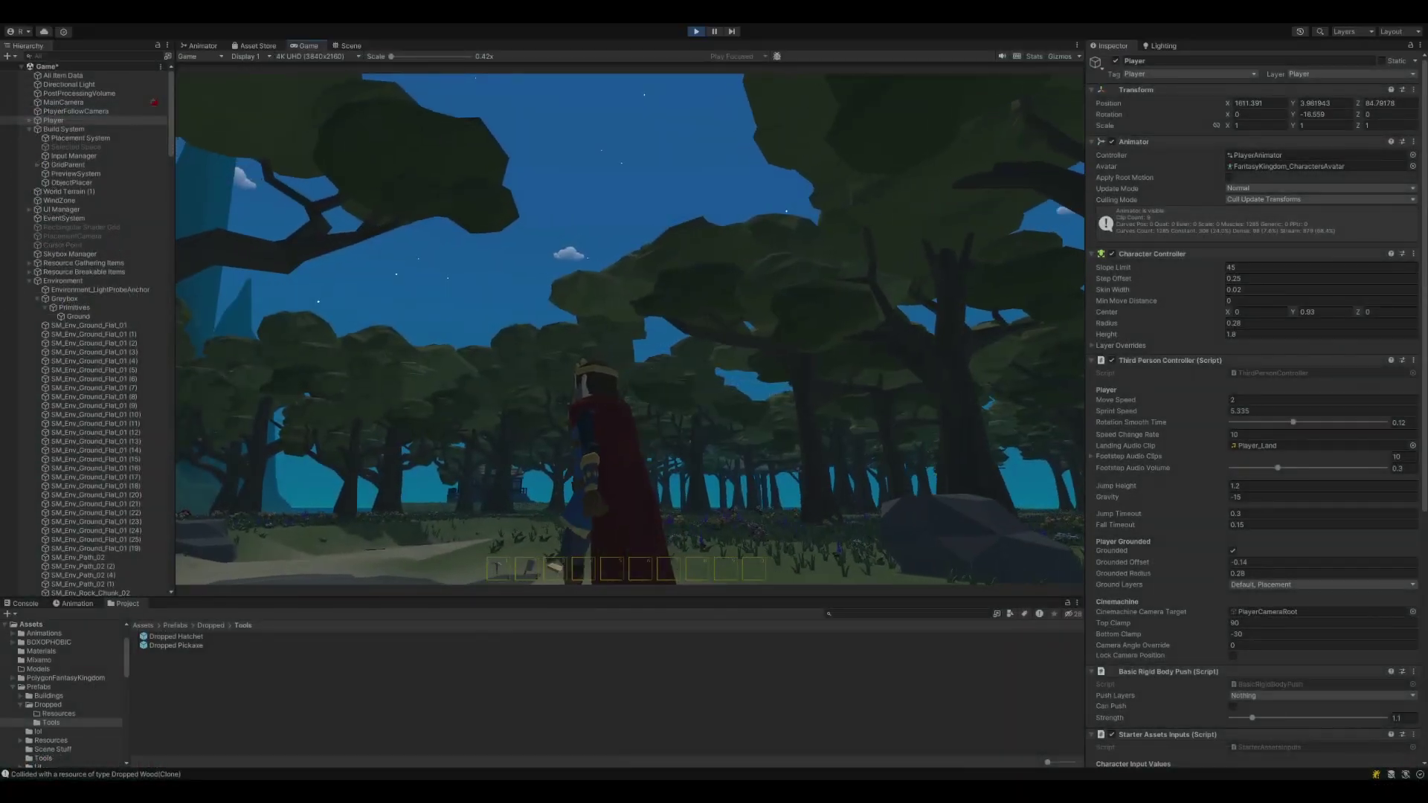
- Switch back to the Unity game and walk the character away from the house, along the path into the forest
key("w")
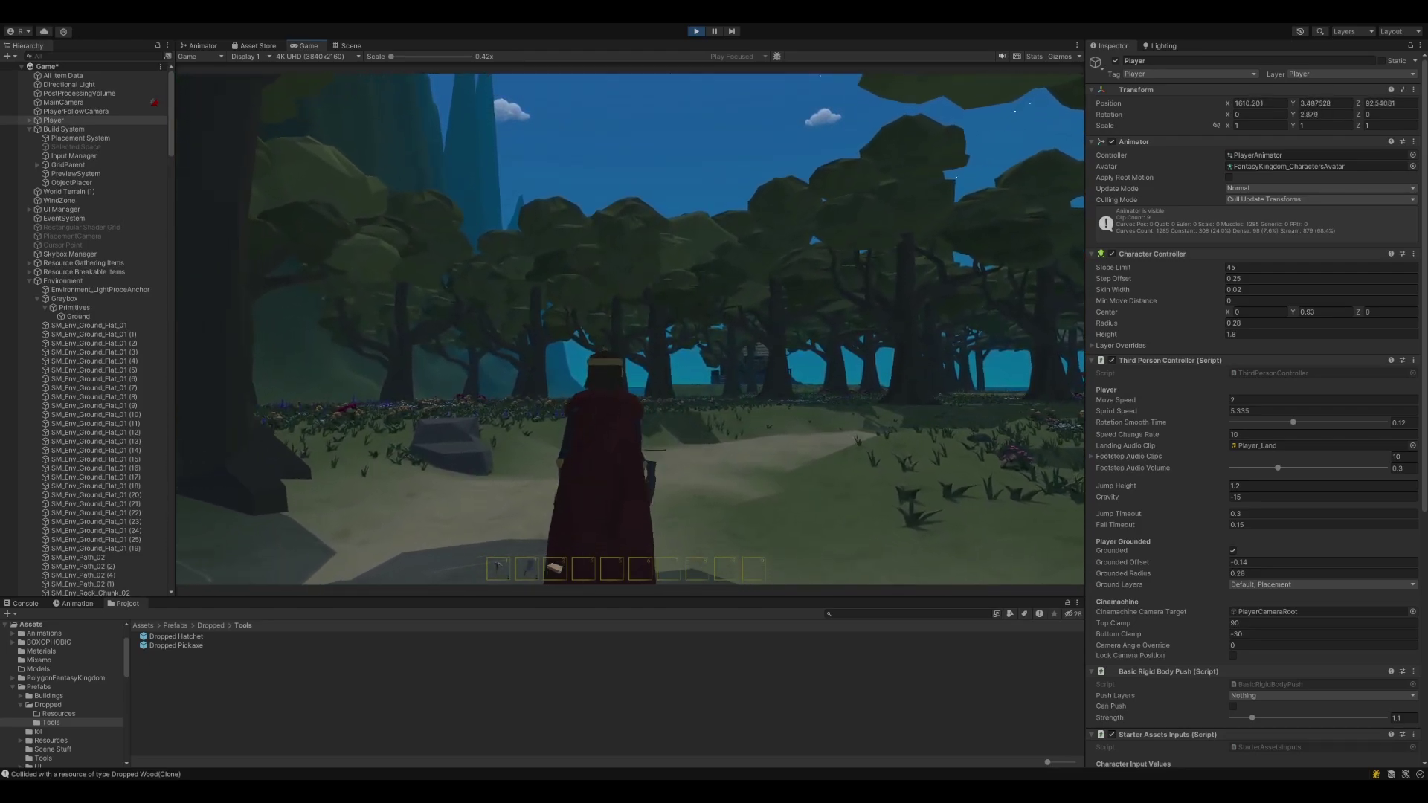
key("a")
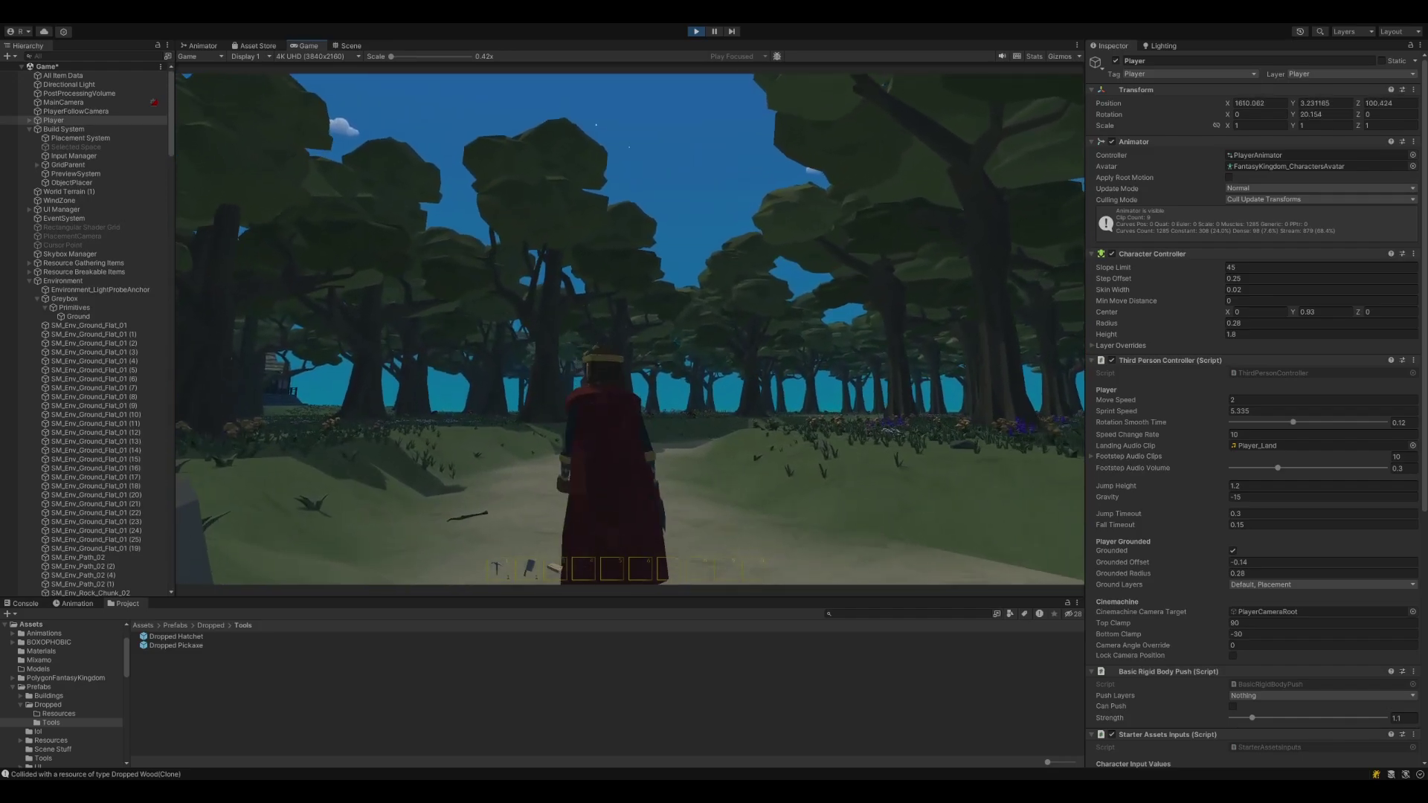
key("w")
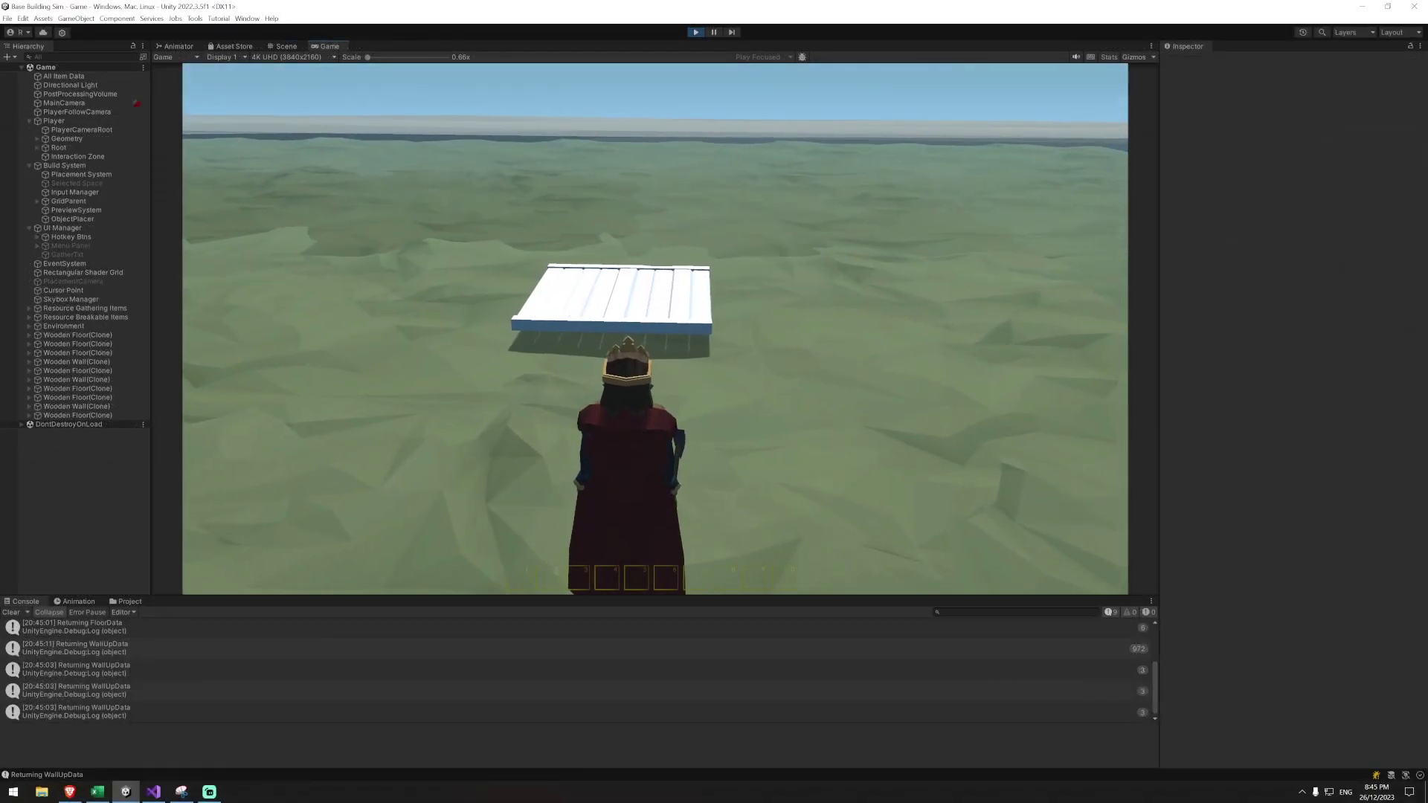
- Place connected wooden floor pieces in a row on the open grass terrain
left_click(652, 326)
left_click(652, 326)
left_click(654, 327)
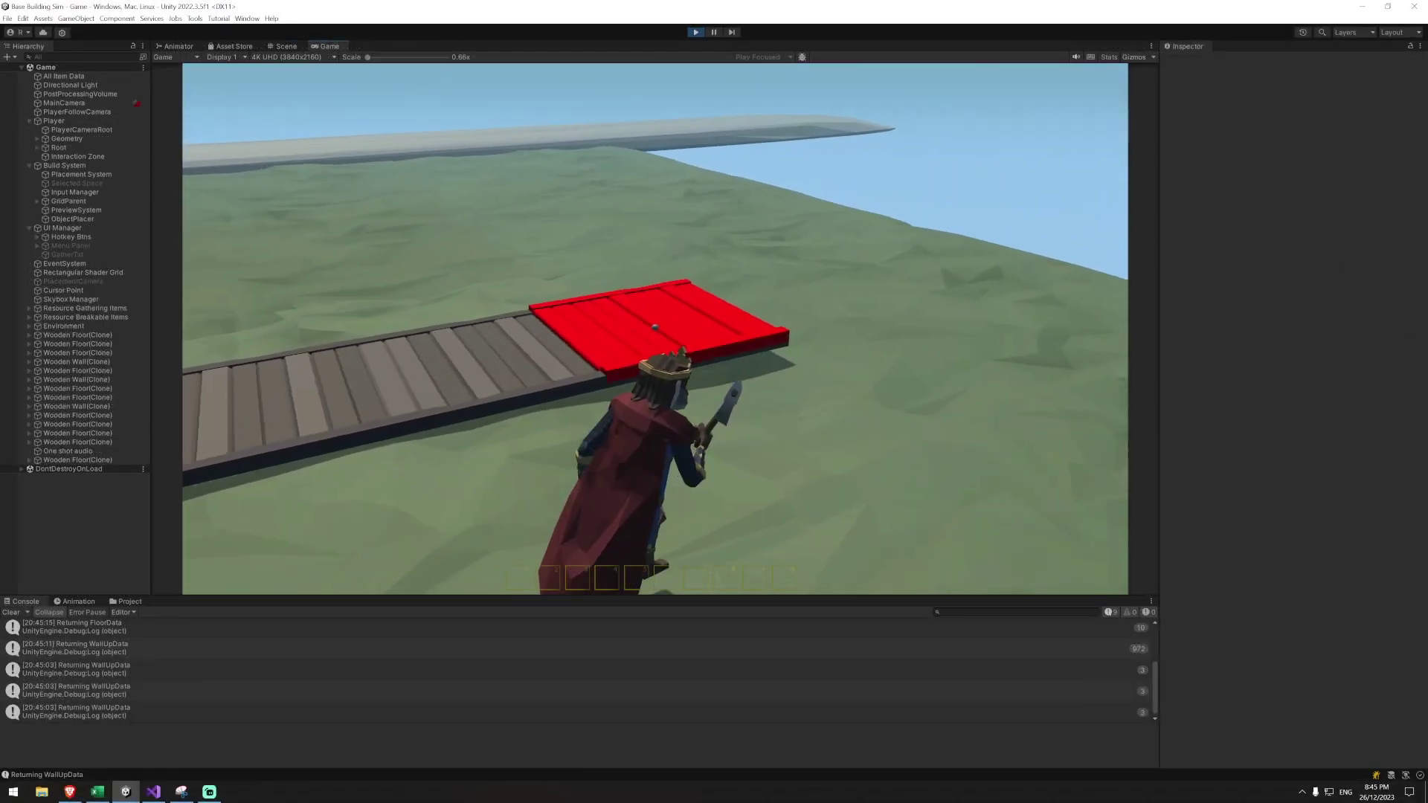
- Place wooden walls along the edge of the floor row and add wooden floor pieces on top of them as a ceiling
key("2")
left_click(653, 327)
left_click(653, 327)
left_click(649, 328)
key("1")
left_click(654, 328)
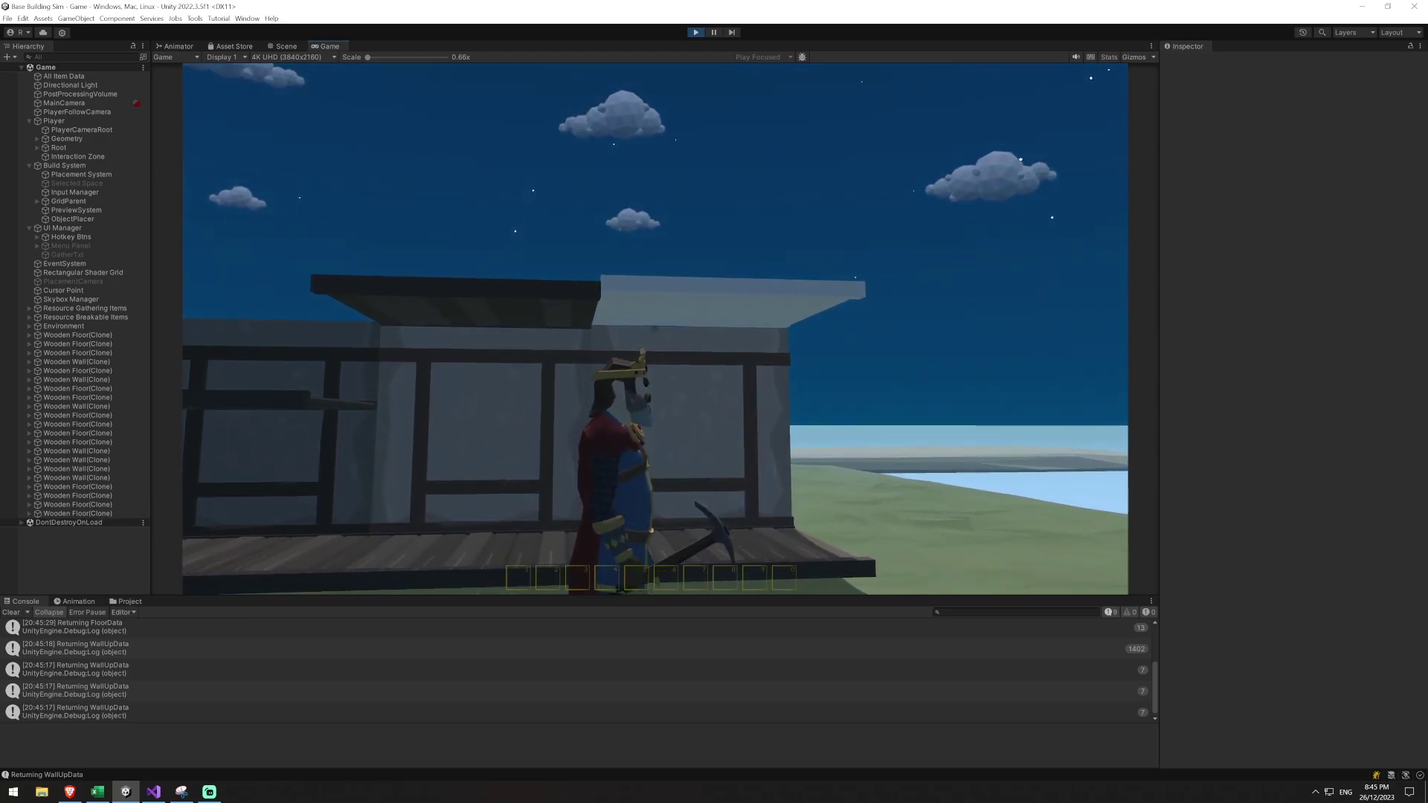
left_click(655, 328)
key("2")
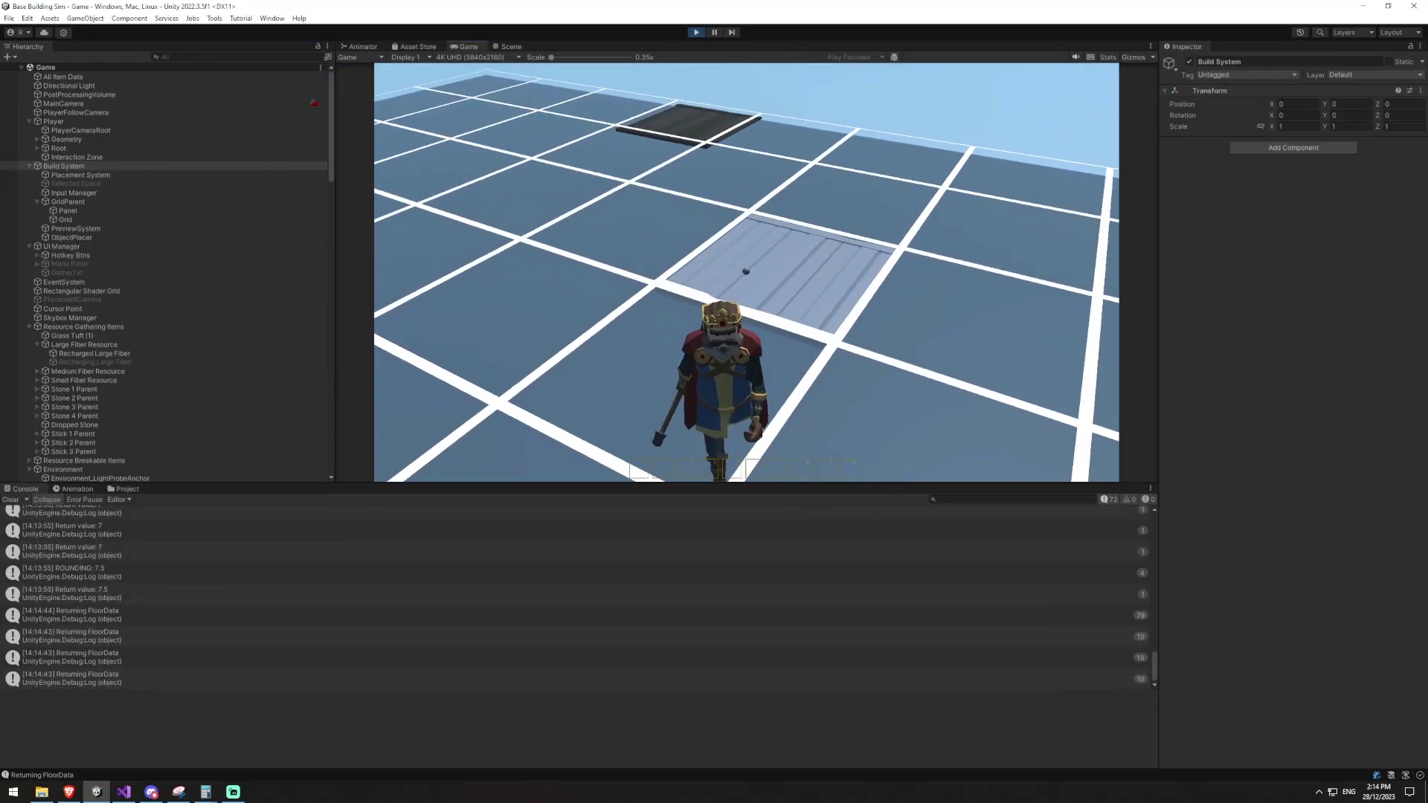
- Stack wooden walls on top of one another into a tall column on the edge of a floor tile in the build grid
key("w")
key("2")
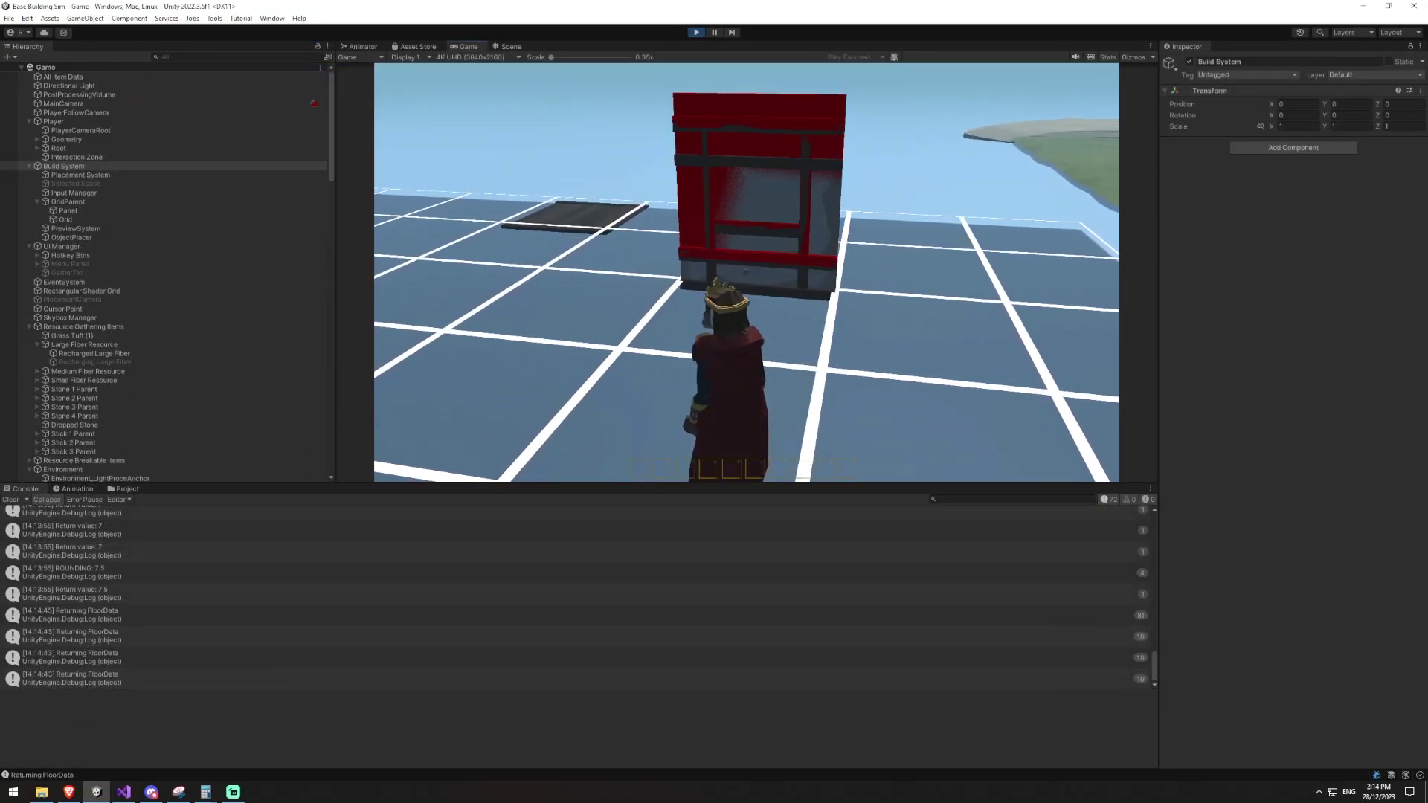
left_click(746, 271)
left_click(746, 271)
left_click(746, 271)
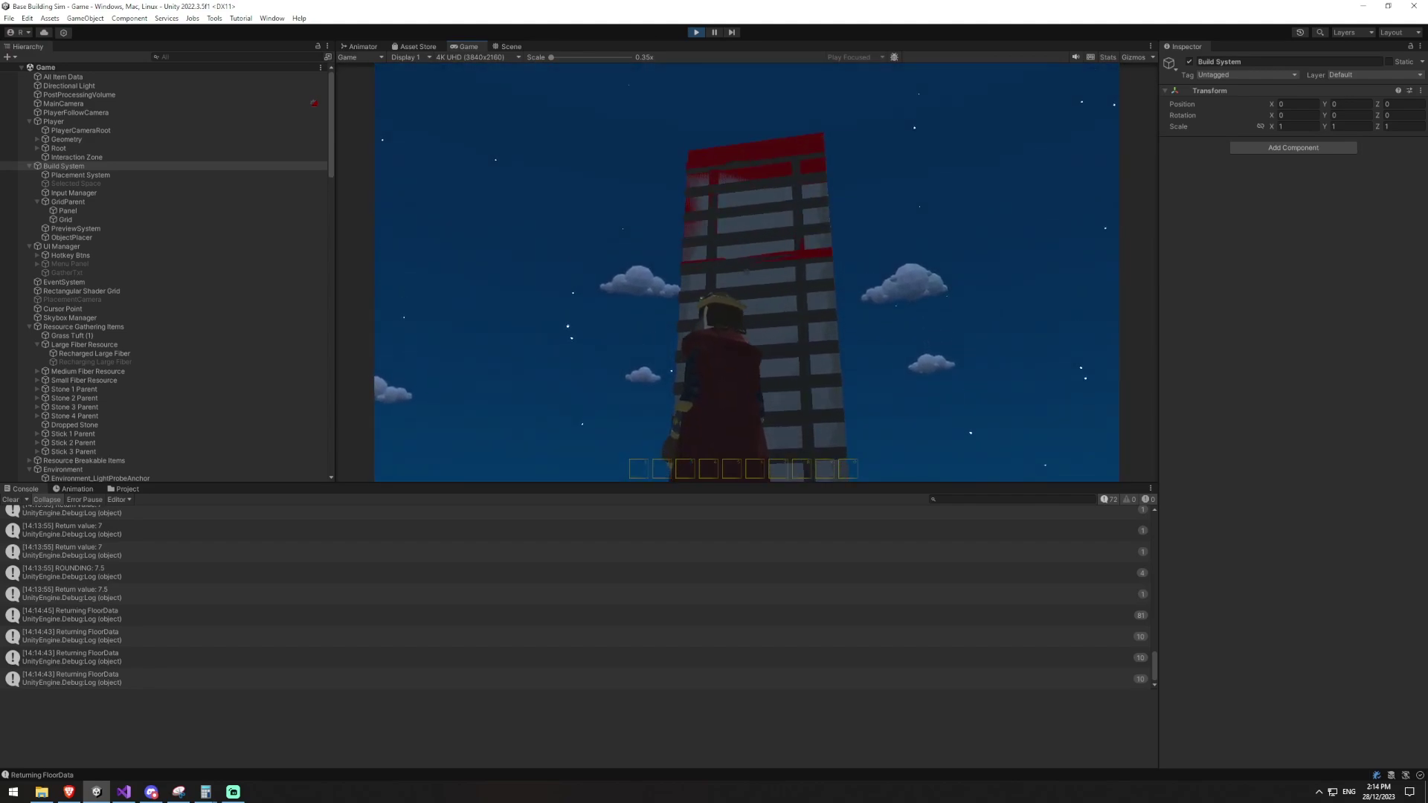
- Place a wooden floor piece against the lower part of the stacked wall column
key("s")
key("1")
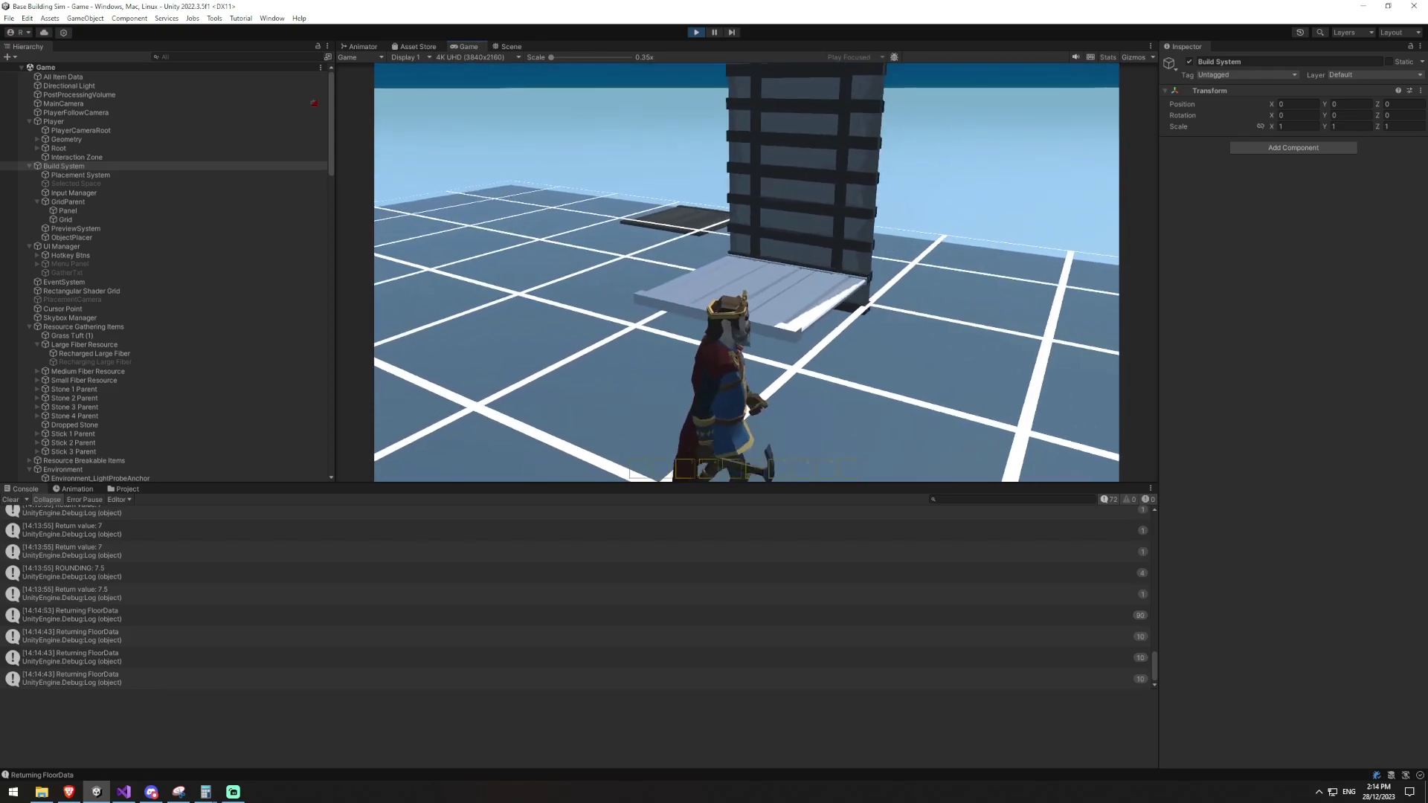
left_click(746, 272)
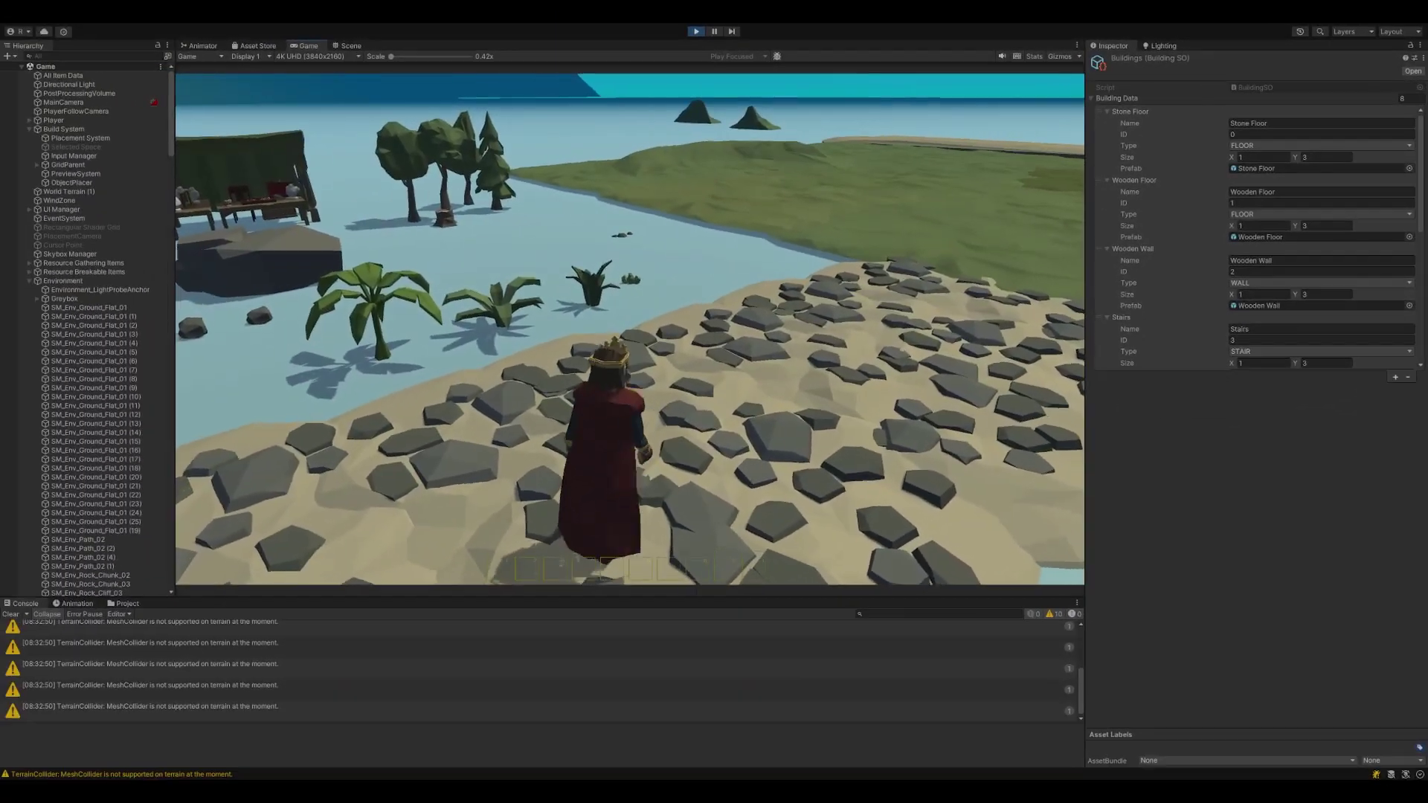
- Inspect the All Items and All Tools lists of the All Item Data object, and end the play session
key("d")
key("Escape")
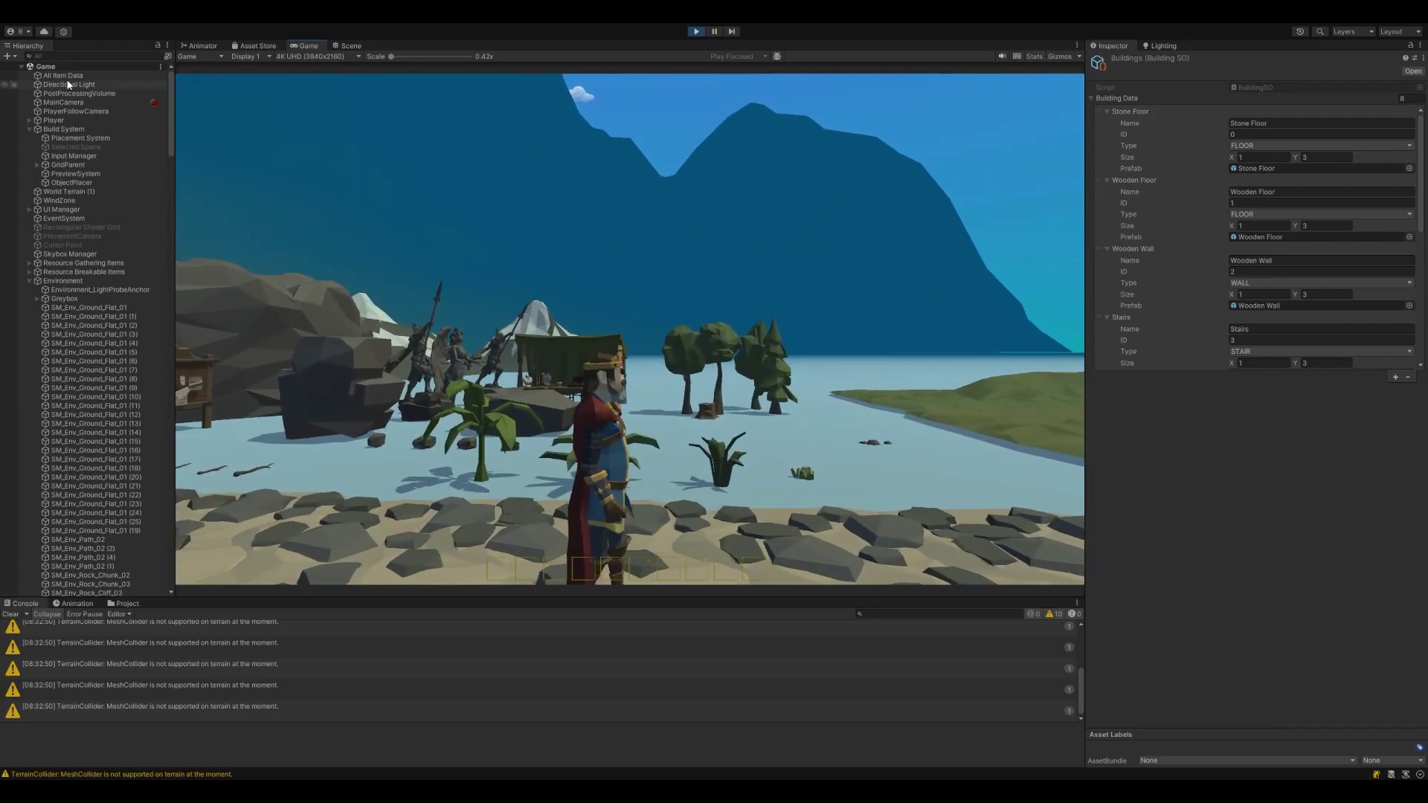
left_click(67, 84)
left_click(63, 75)
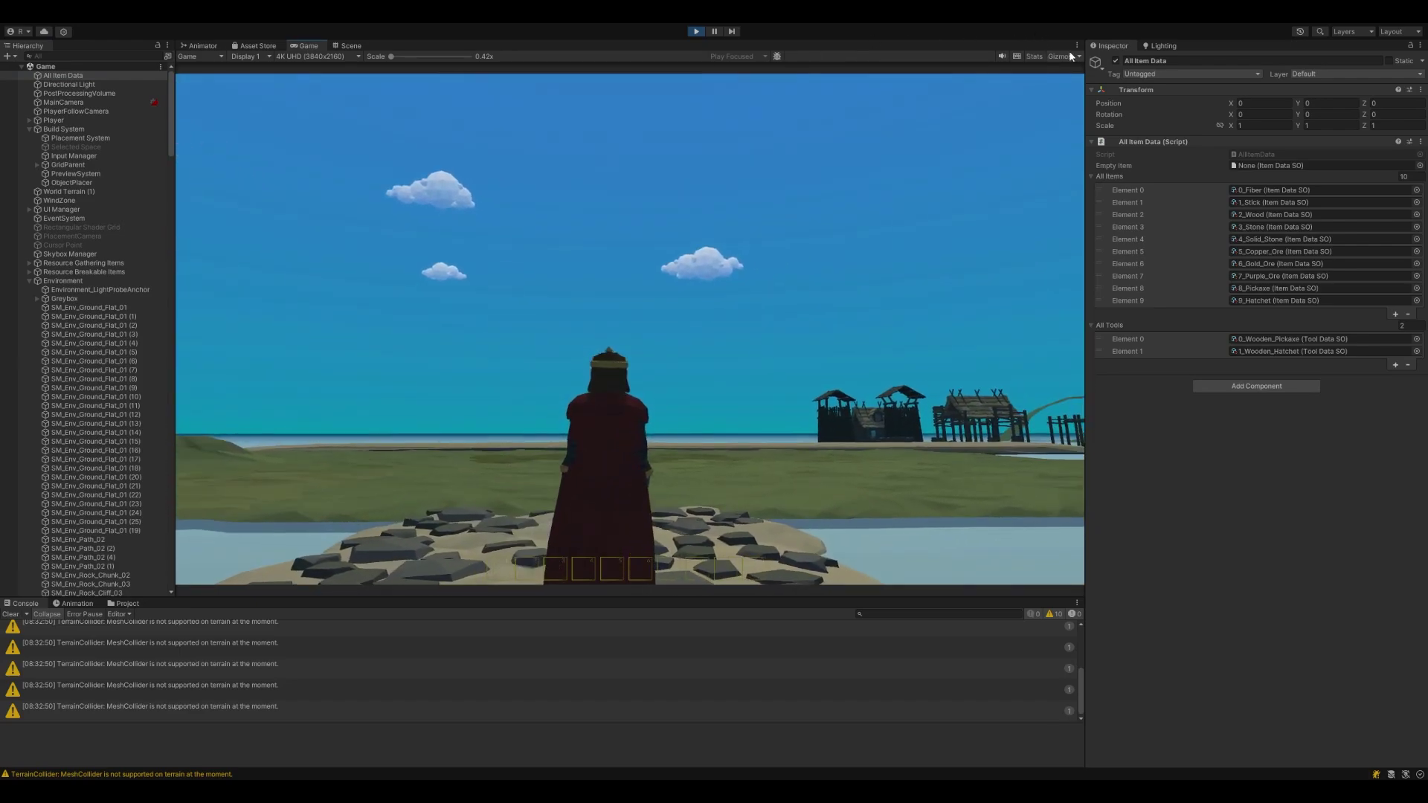
left_click(696, 31)
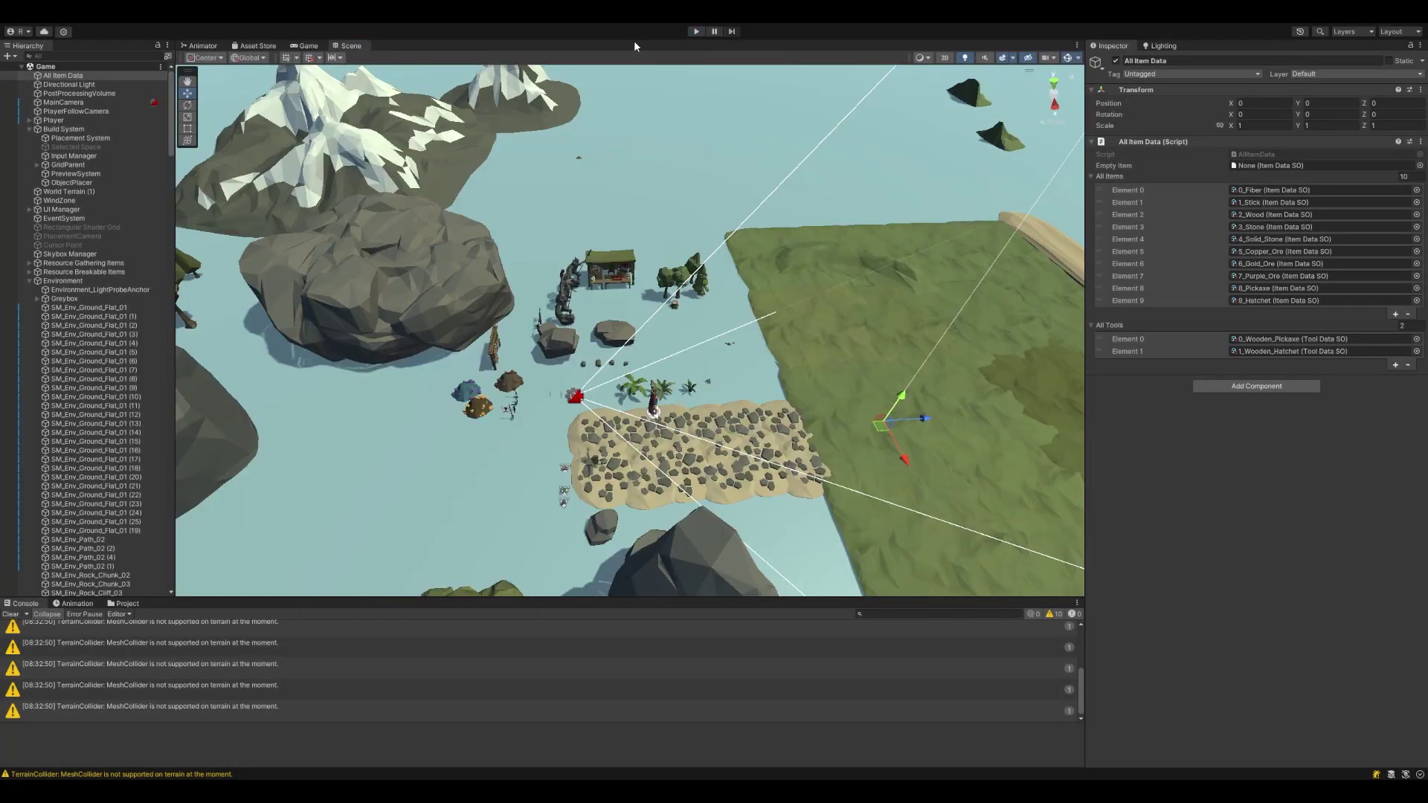
- Run the game in build mode and place a wooden floor, a wall on its edge and a second floor on top
left_click(696, 31)
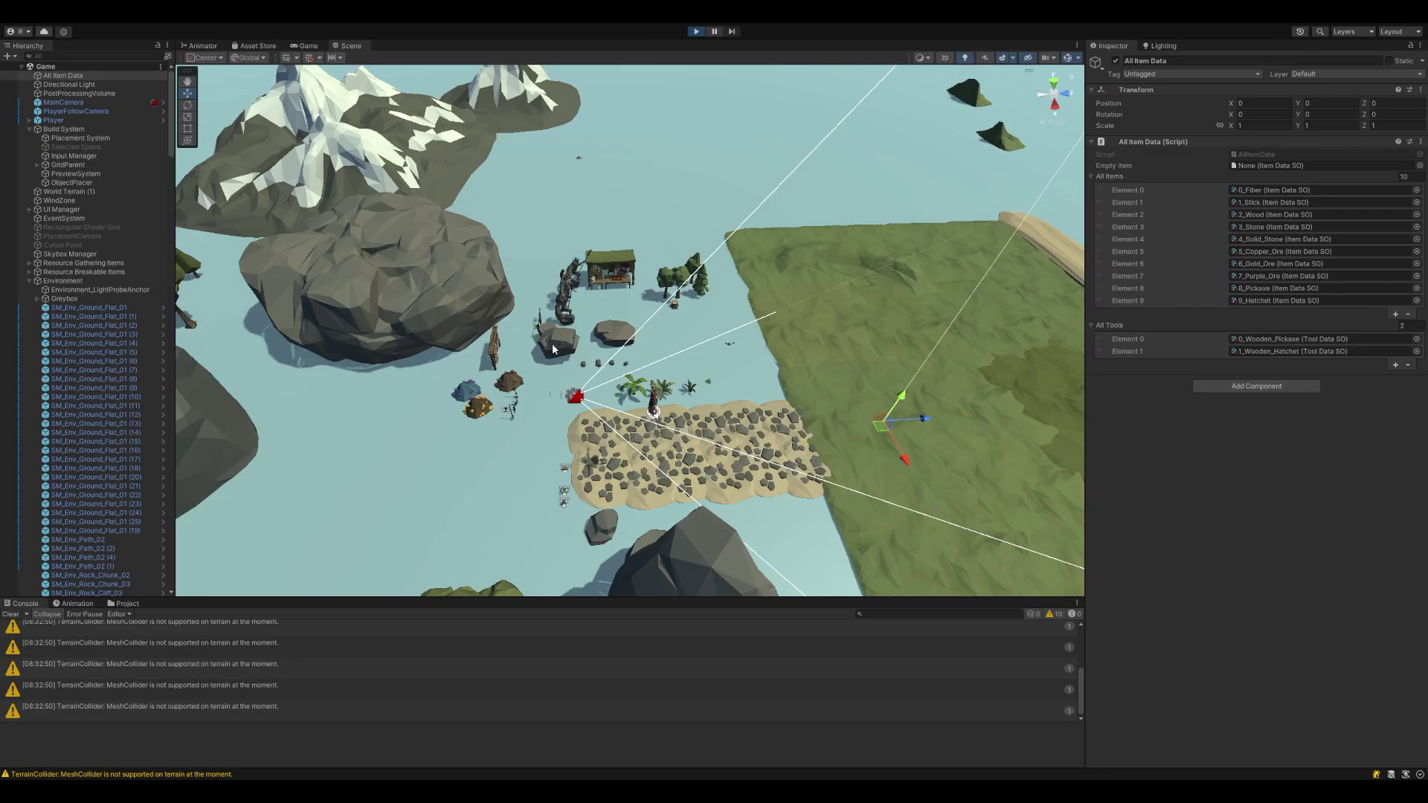
key("b")
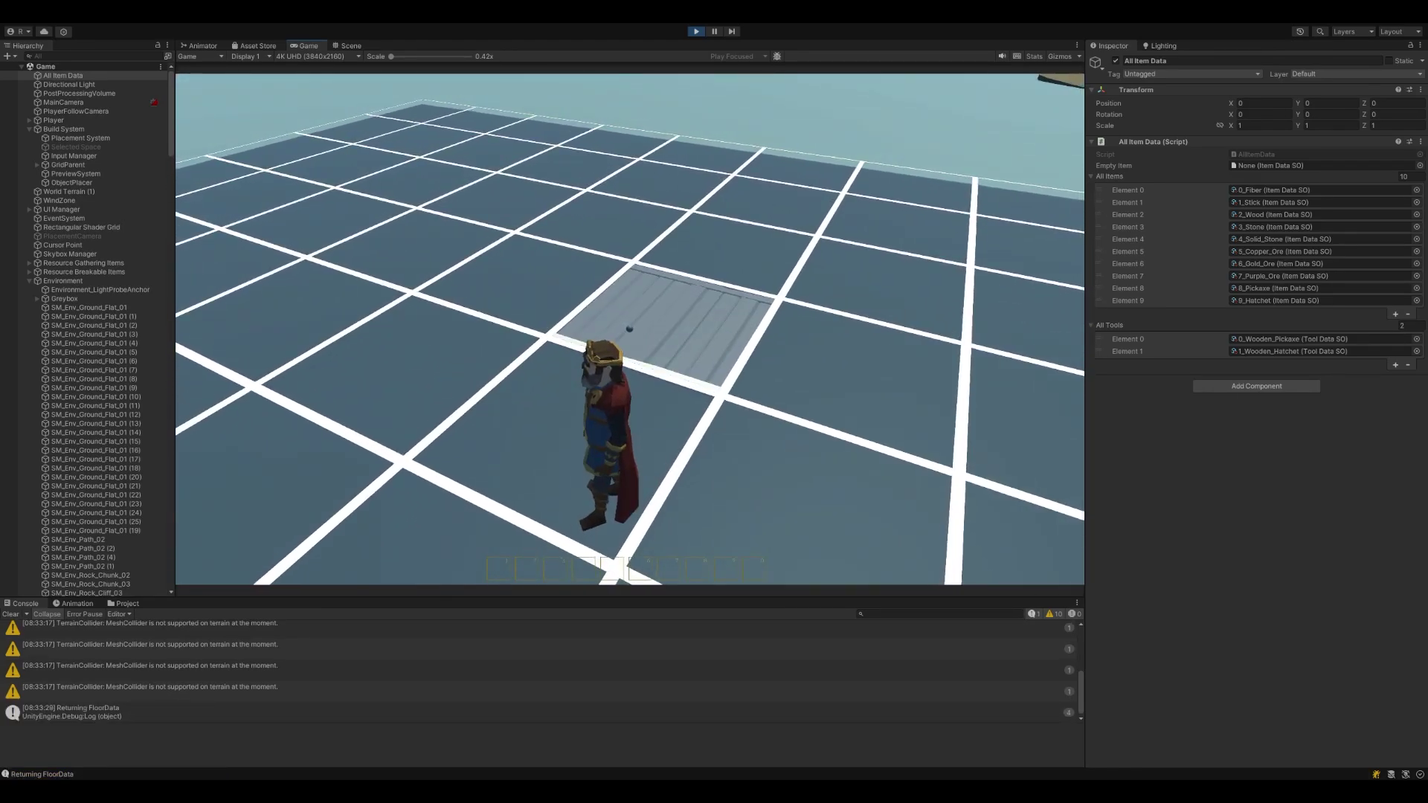
left_click(629, 328)
left_click(629, 329)
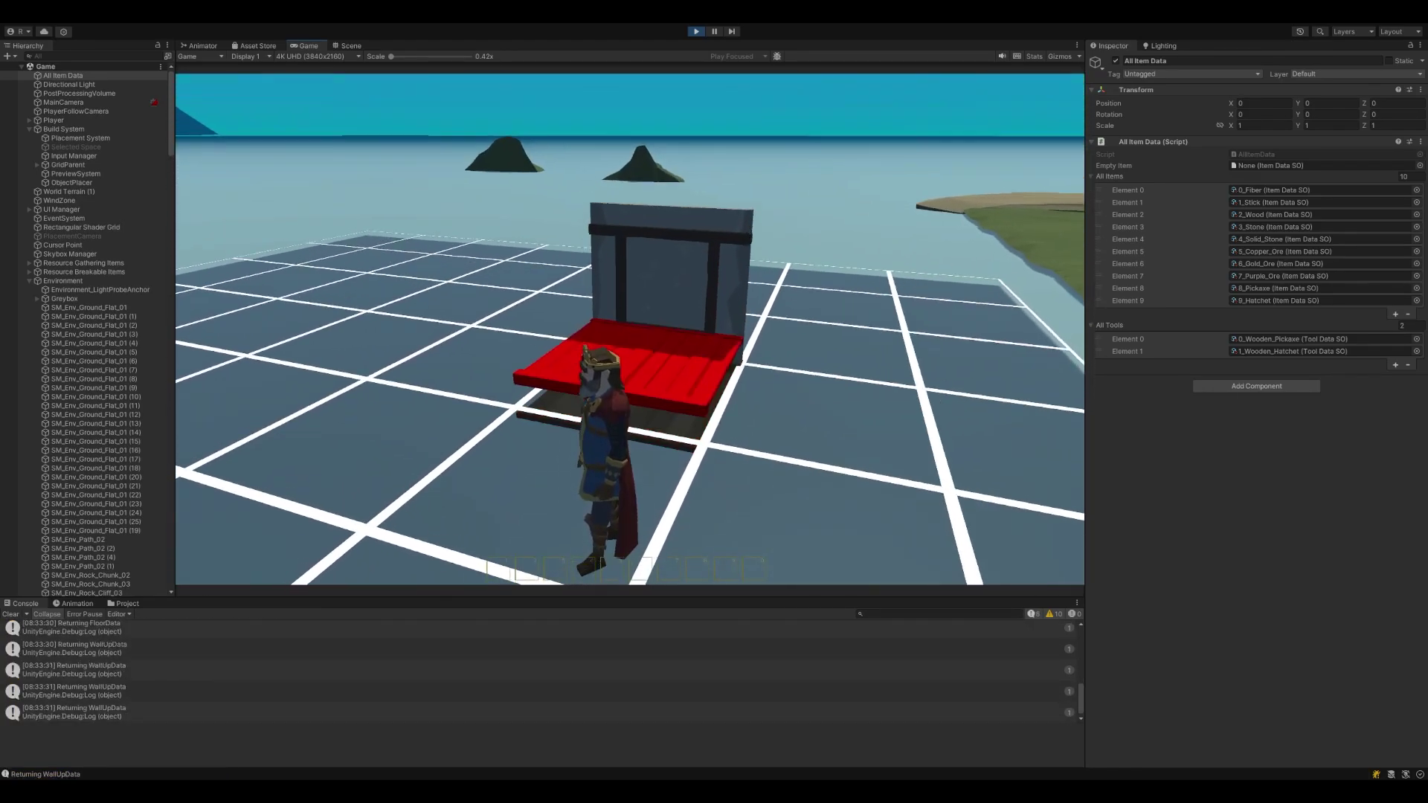
left_click(630, 328)
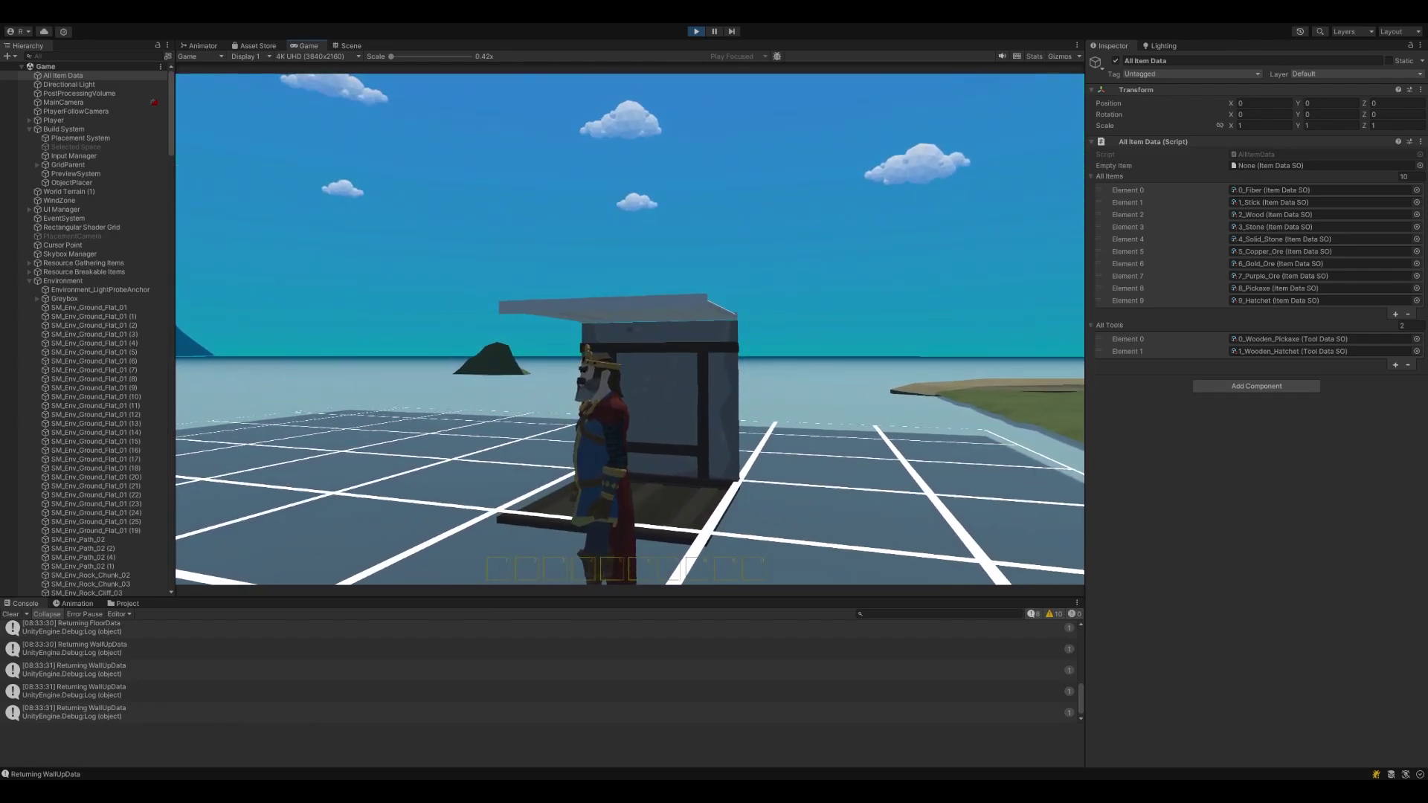
- Extend the structure behind the wall with ground and upper wooden floors, and stack a second wall on the first
key("w")
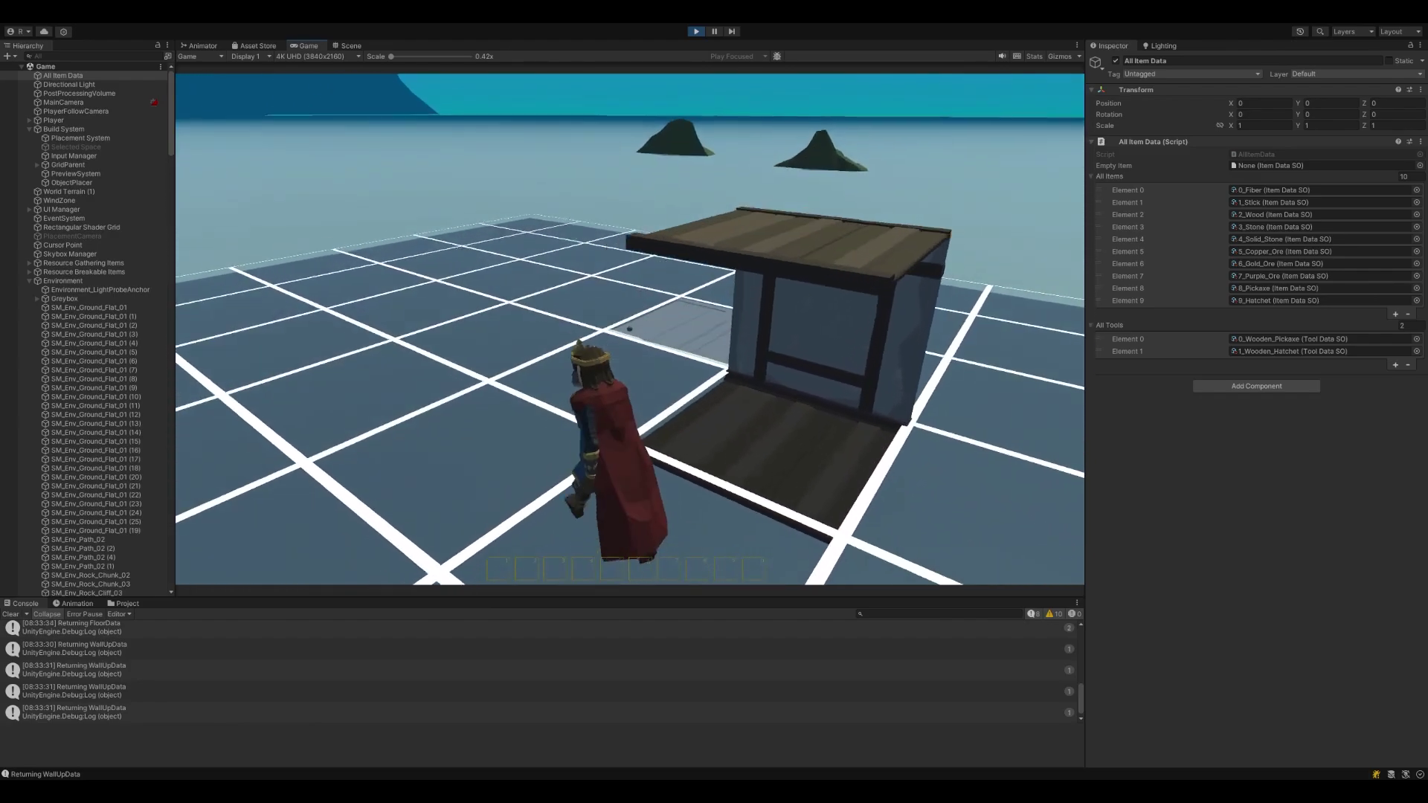
key("s")
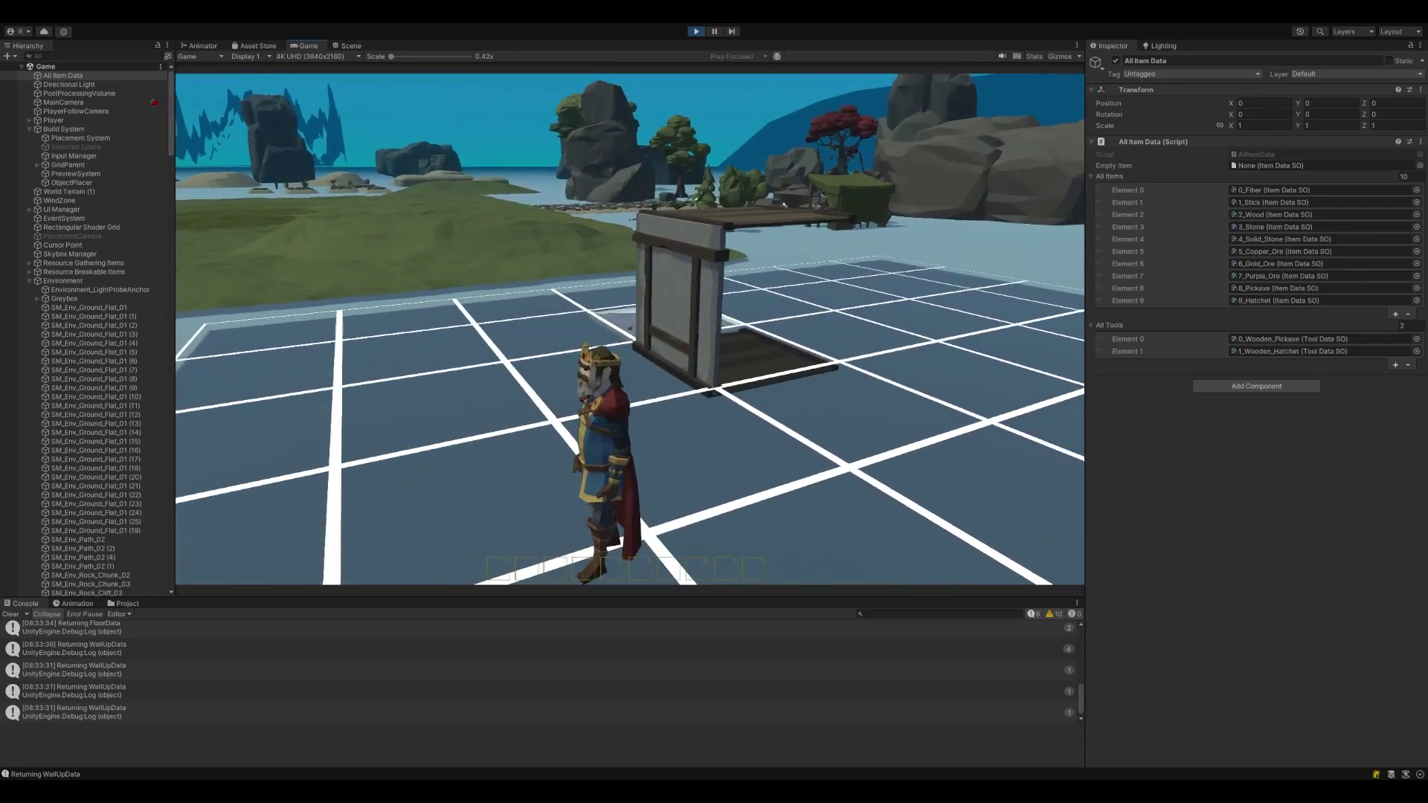
left_click(629, 328)
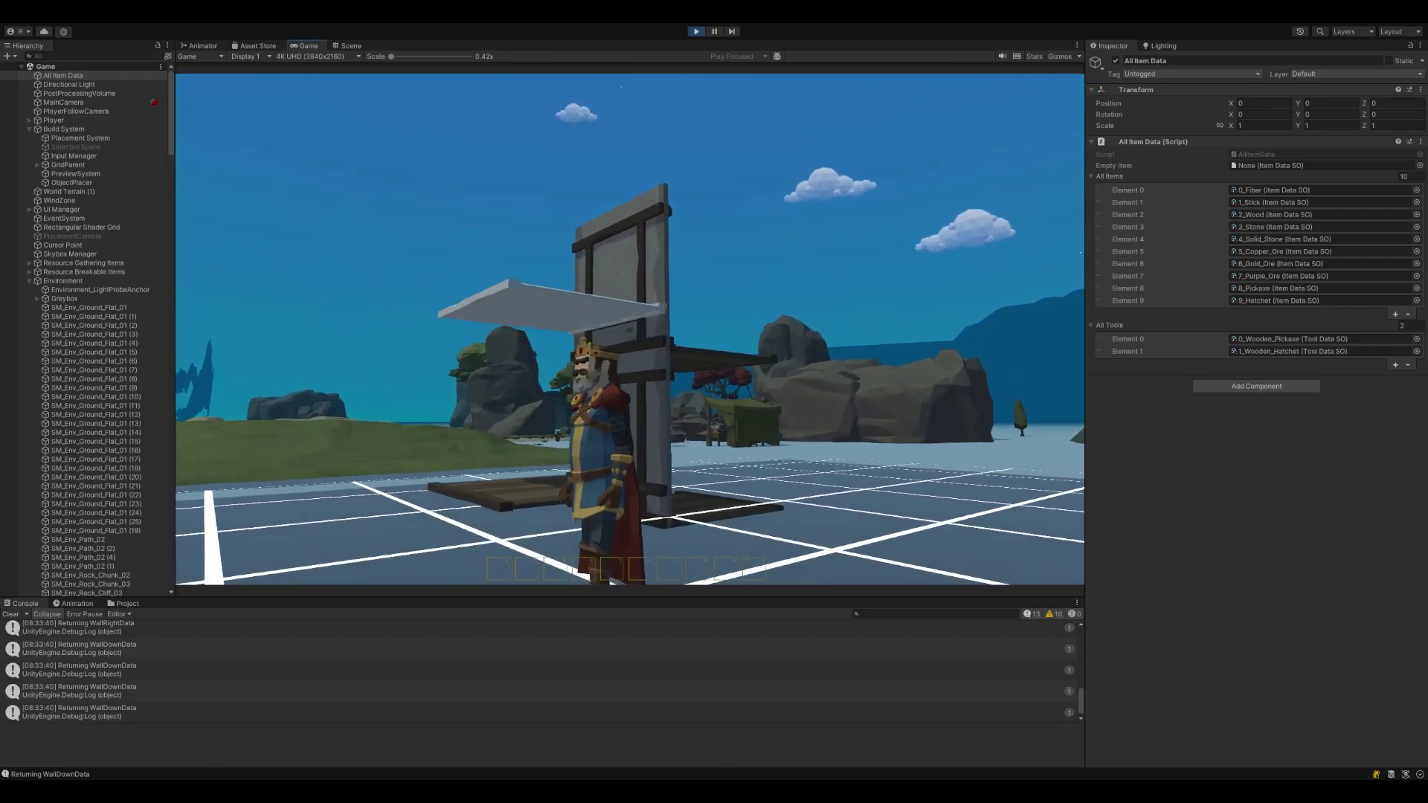
left_click(629, 328)
key("d")
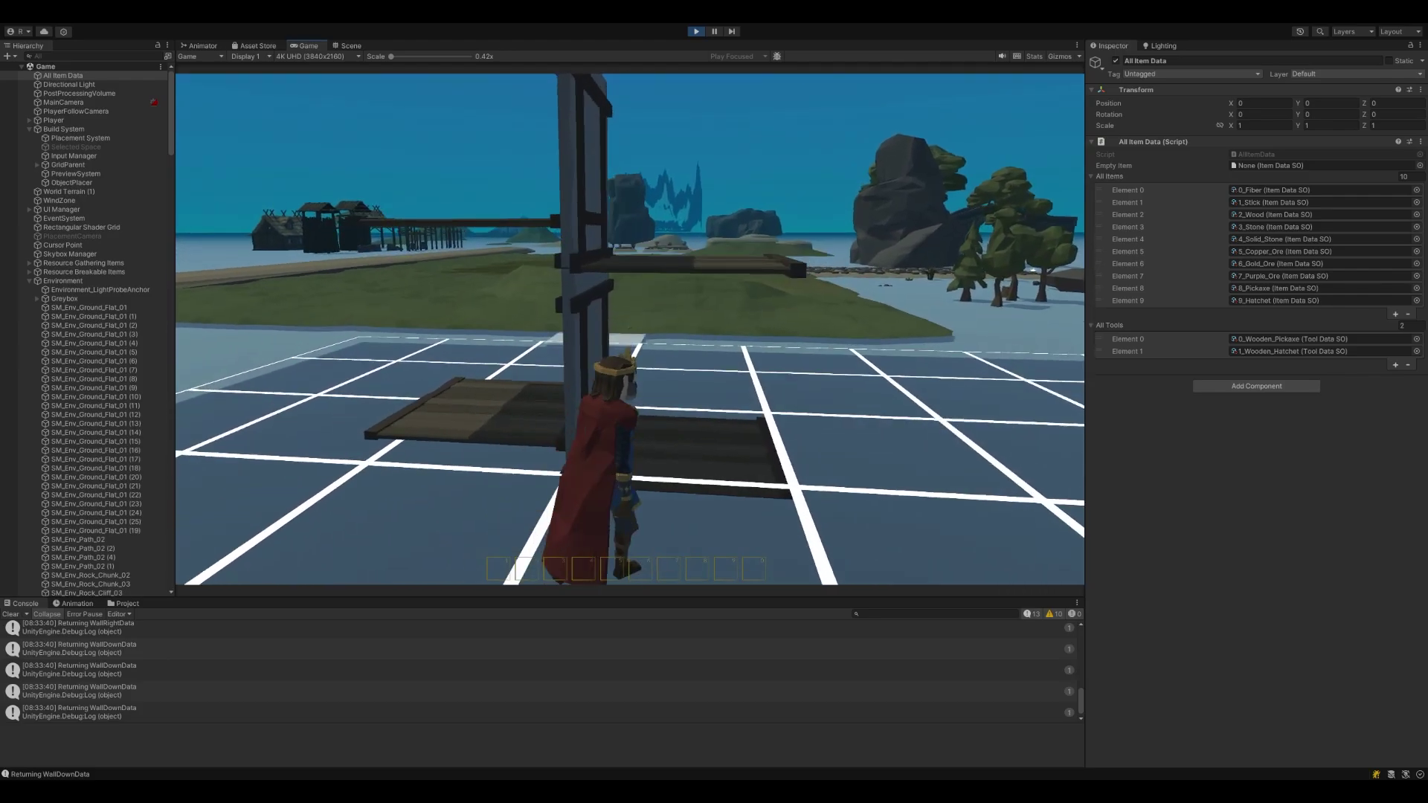
key("w")
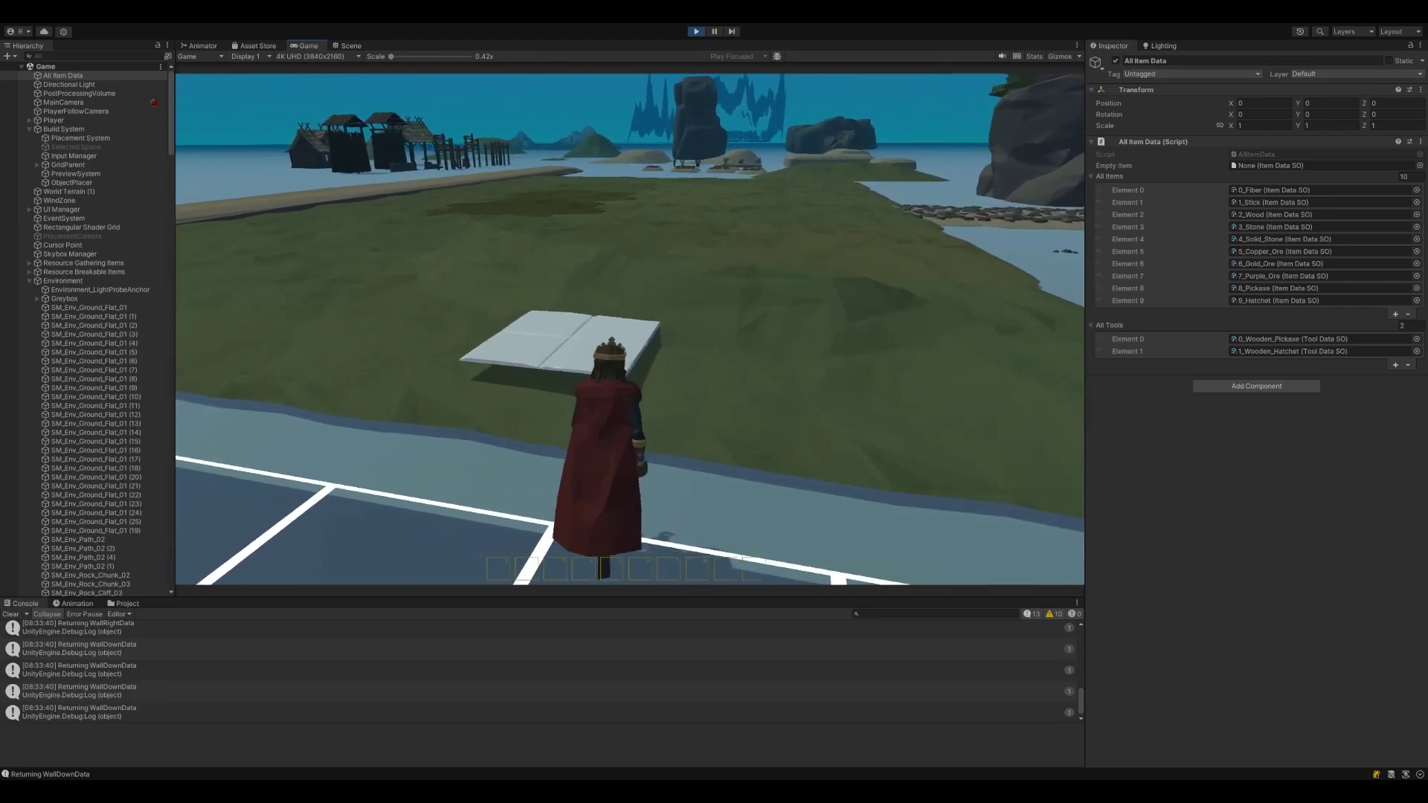
- Place a freestanding wooden wall on the grass and test connecting further wall and floor pieces to it
key("2")
key("d")
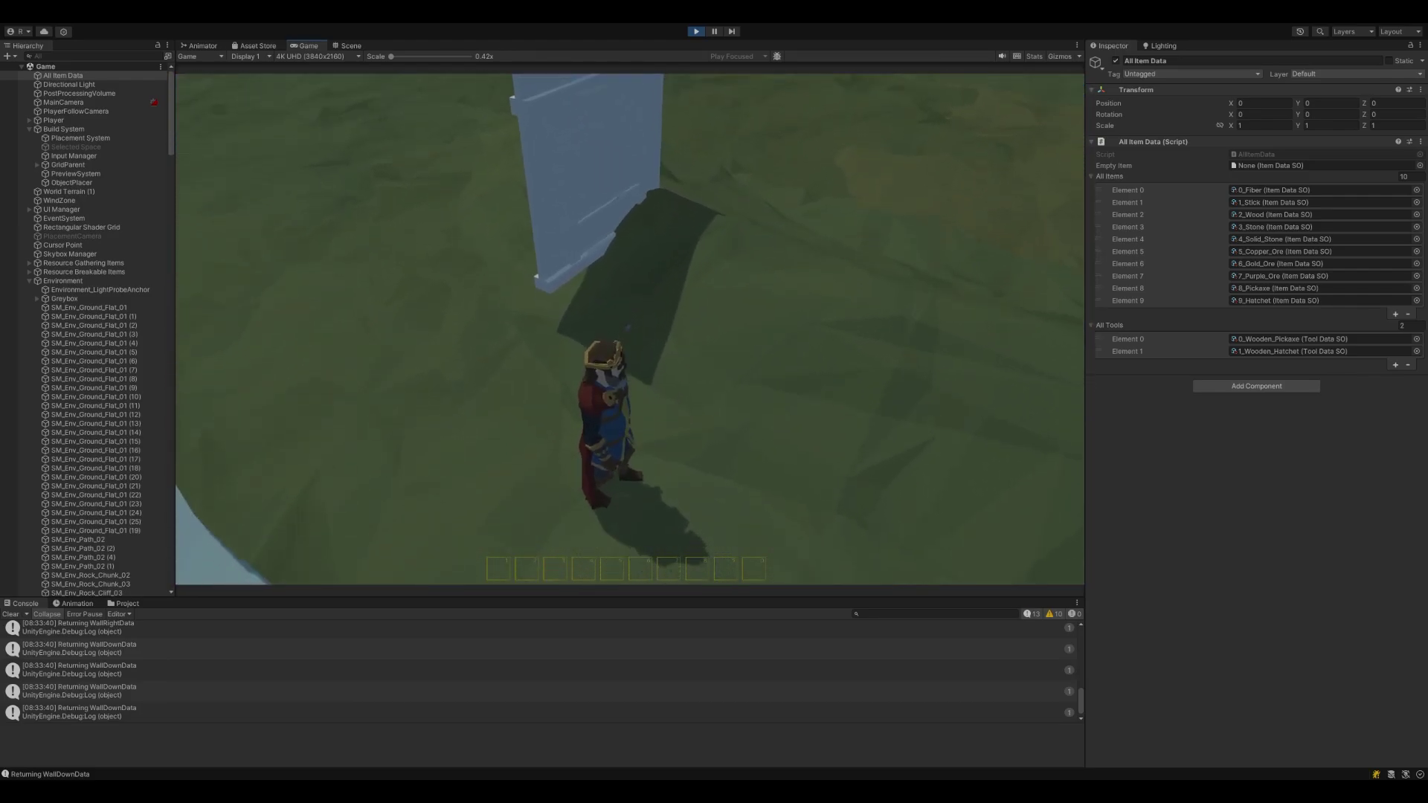
key("w")
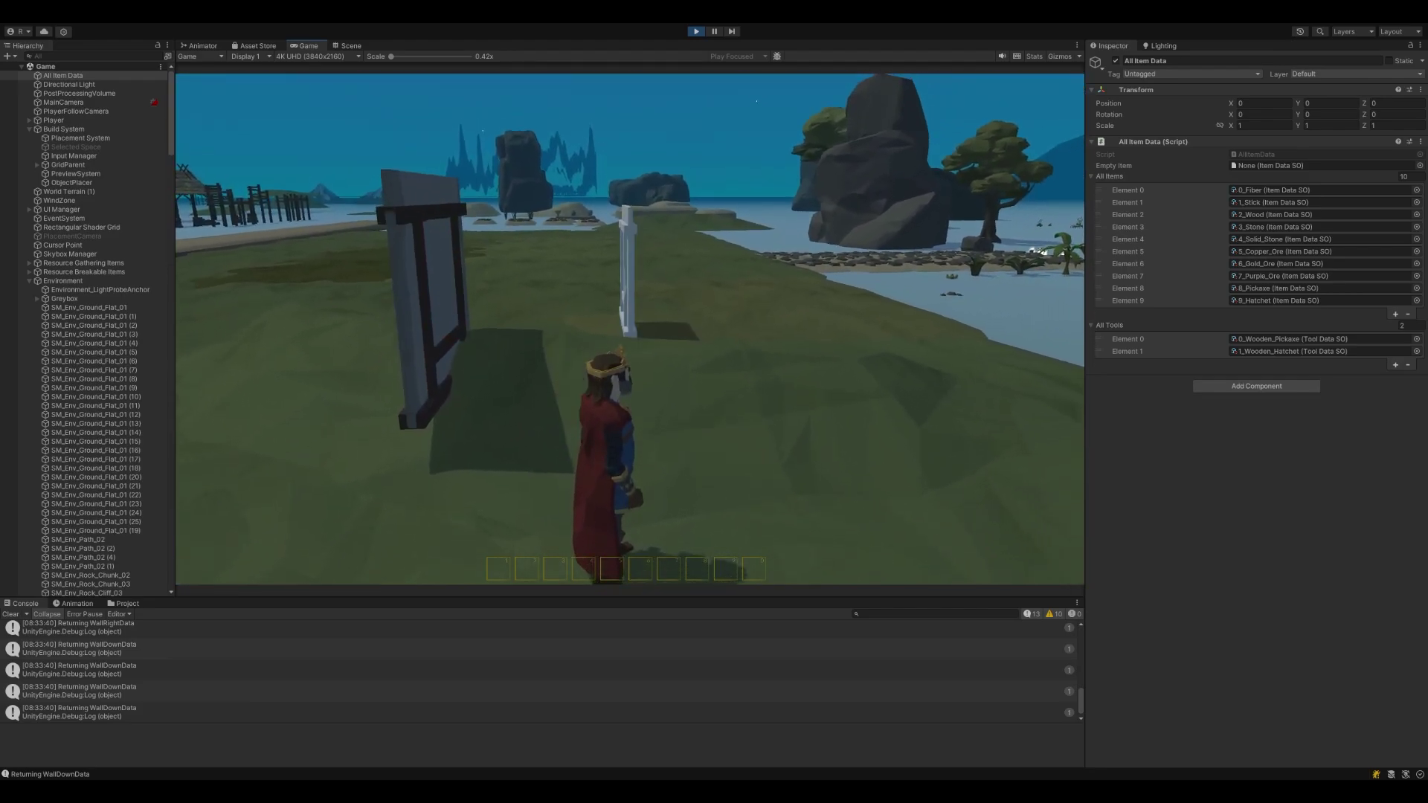
key("s")
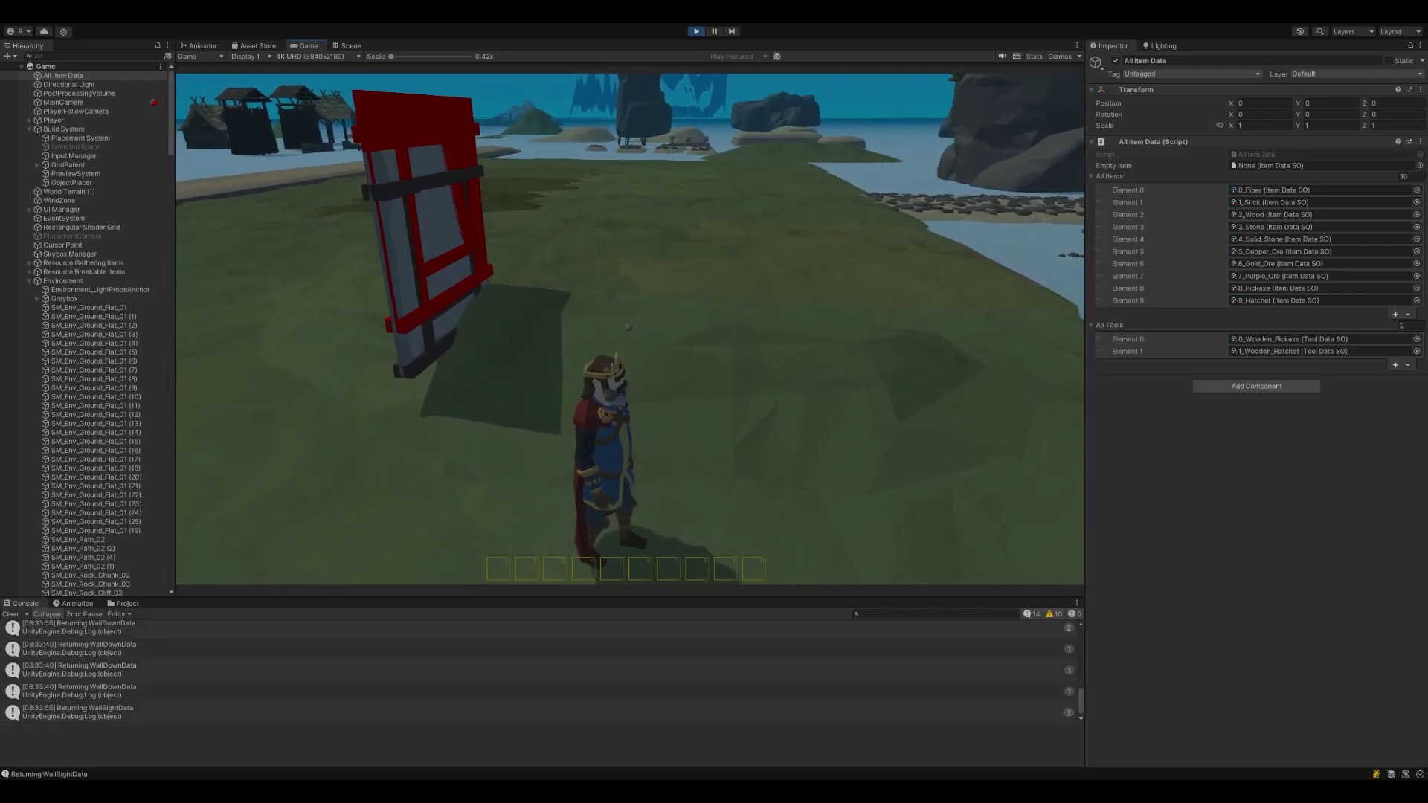
left_click(629, 329)
key("1")
key("s")
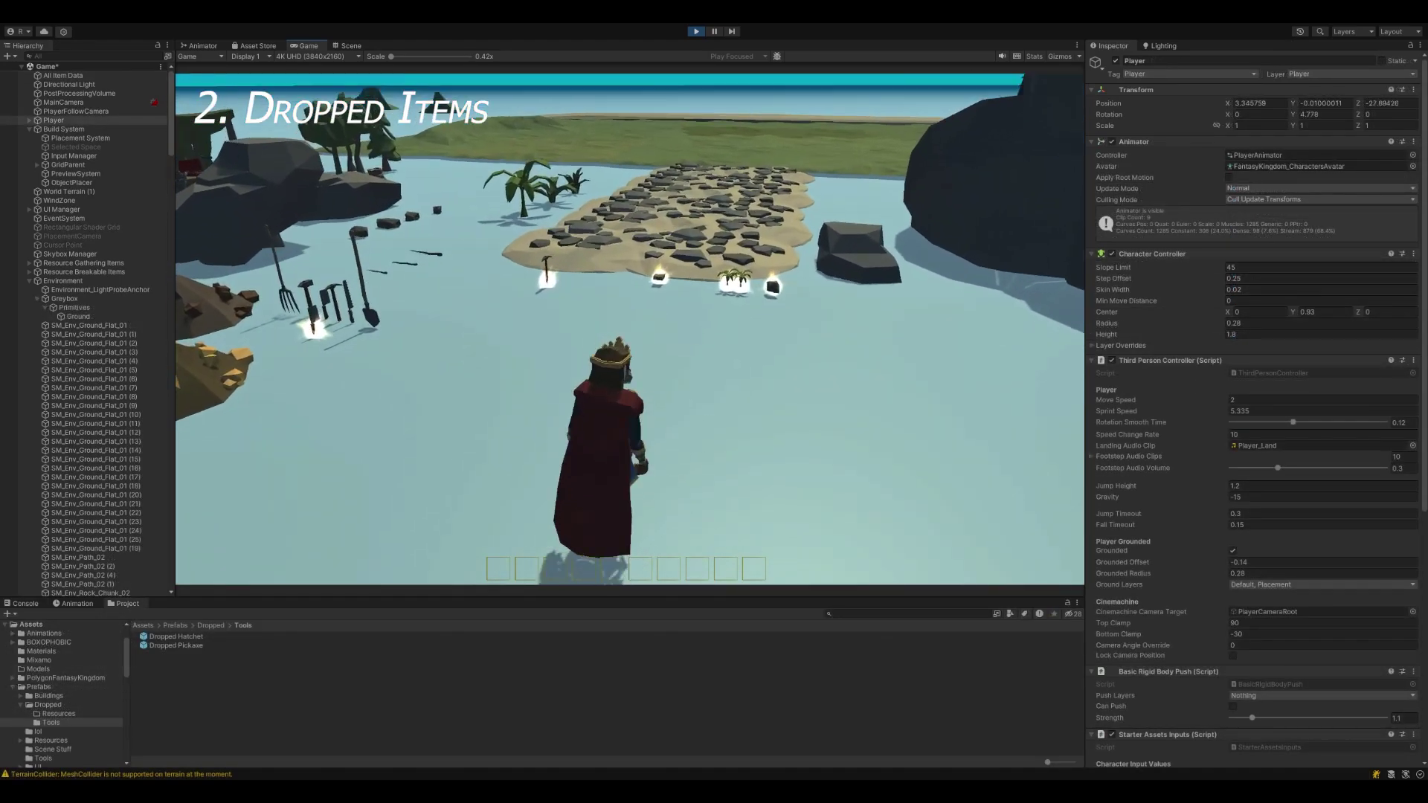
- Walk the character to the glowing dropped items beside the stone path and gather the stone and fiber
key("w")
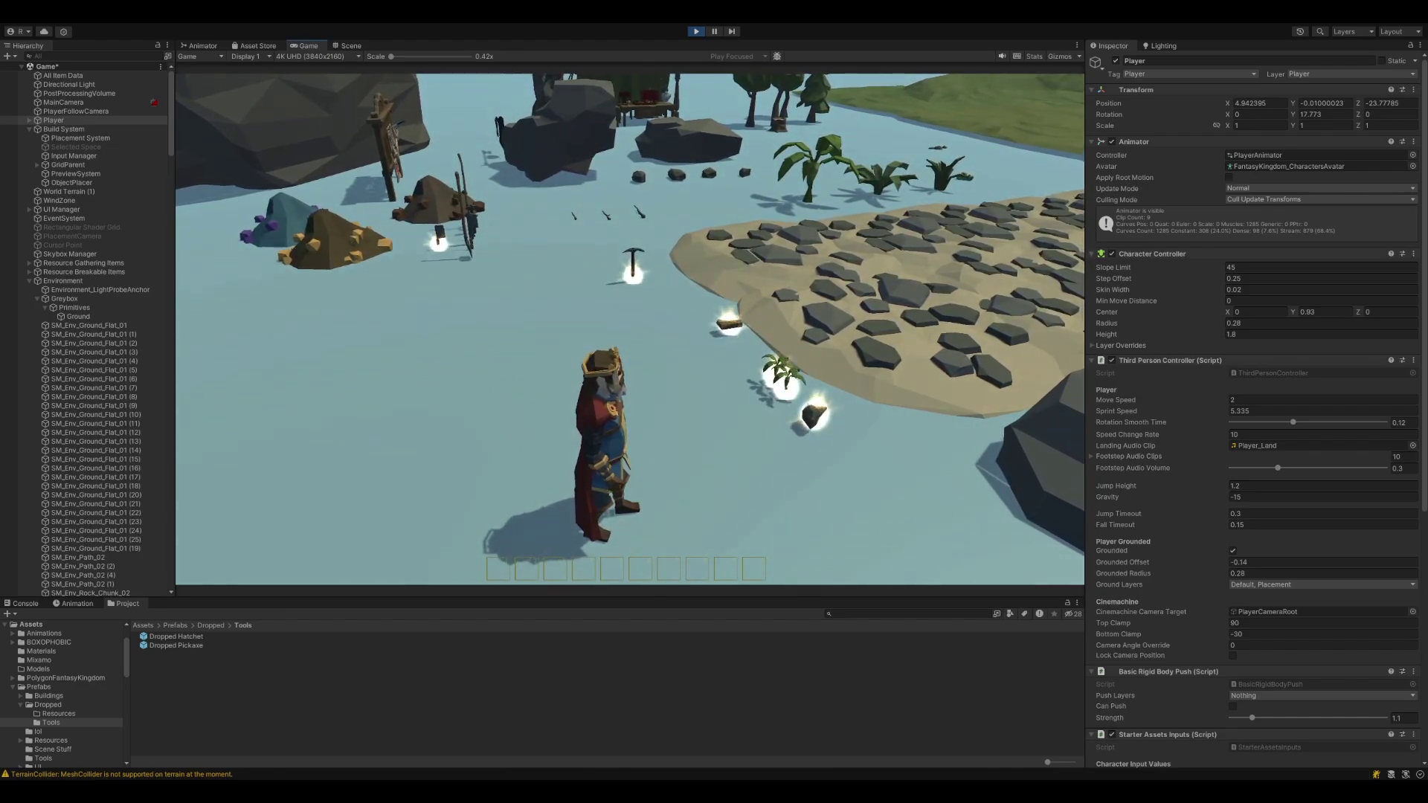
key("w")
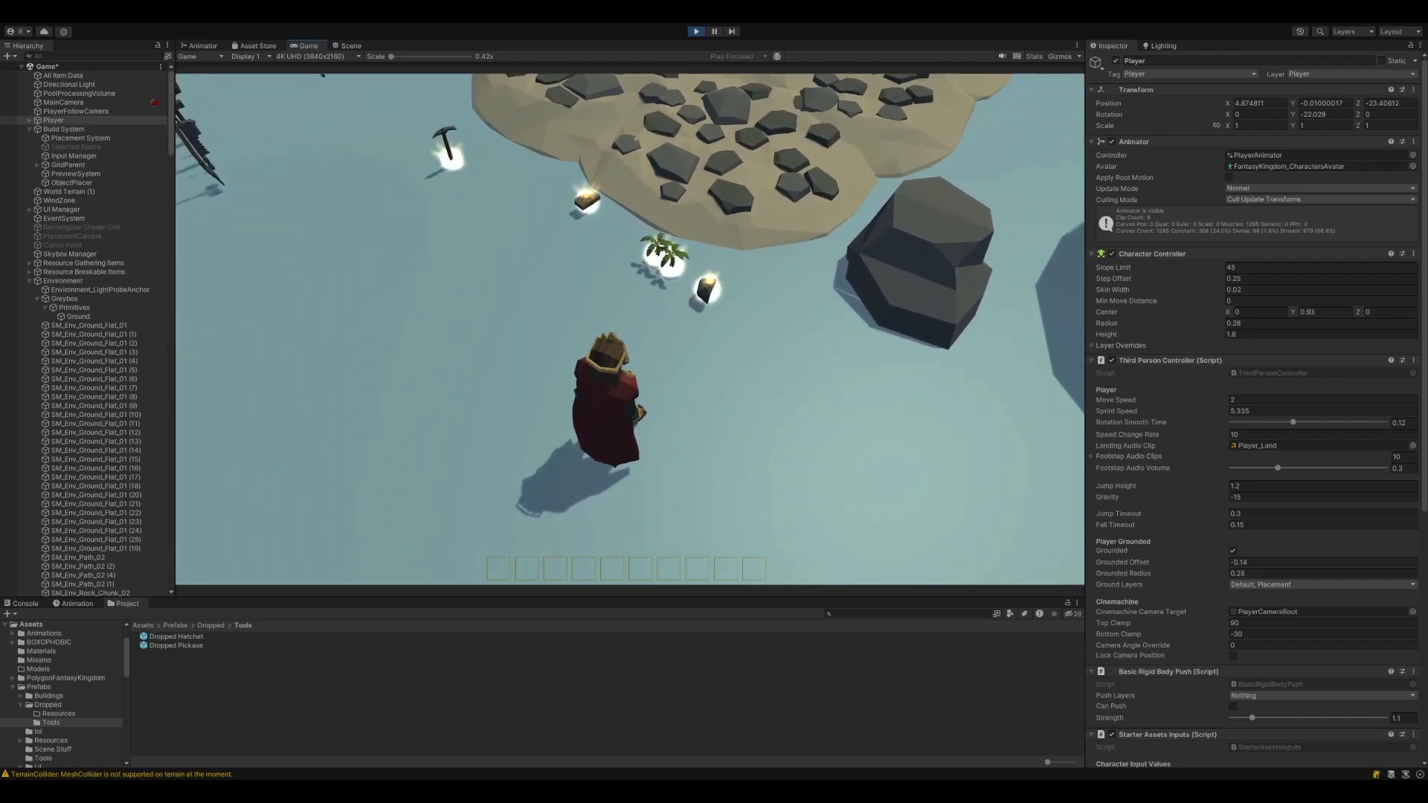
key("d")
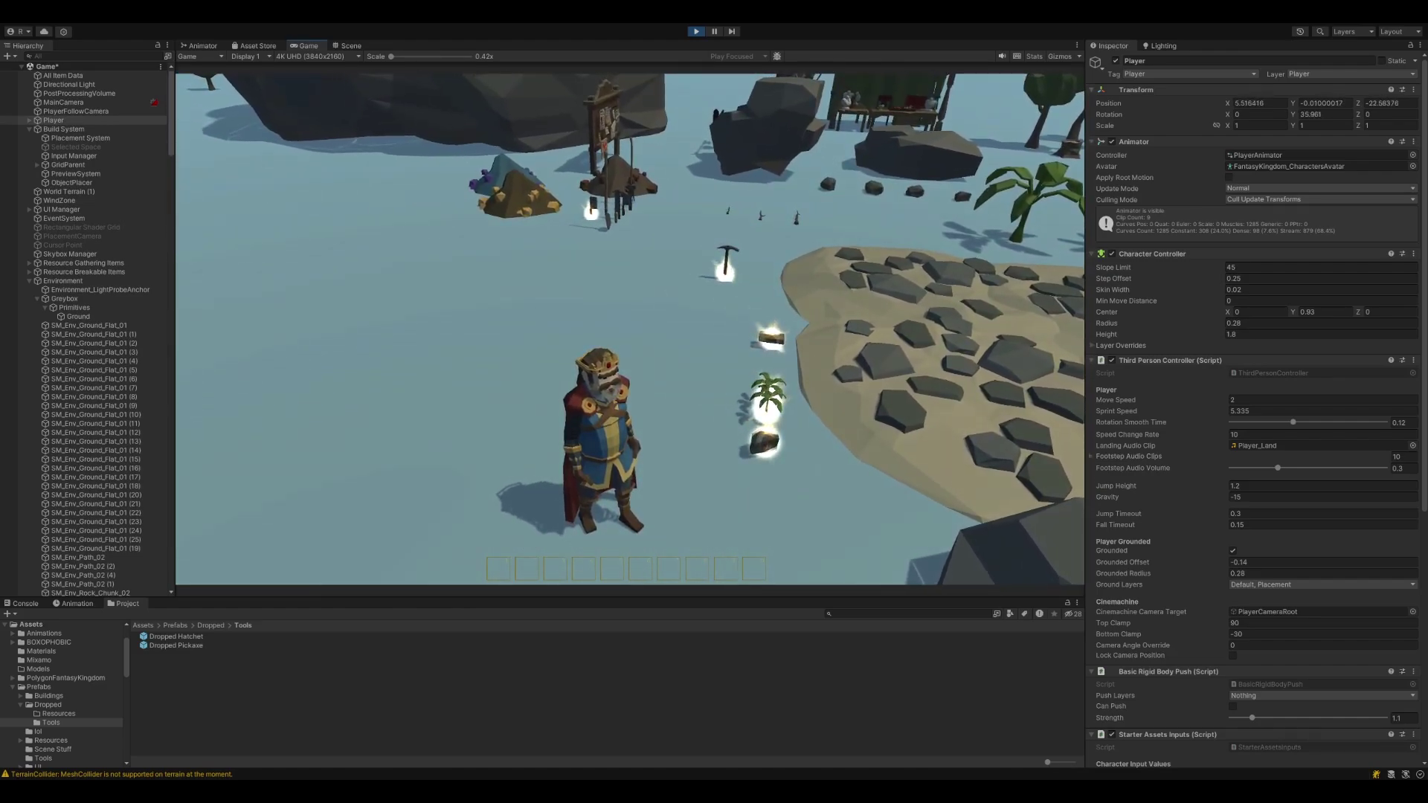
key("a")
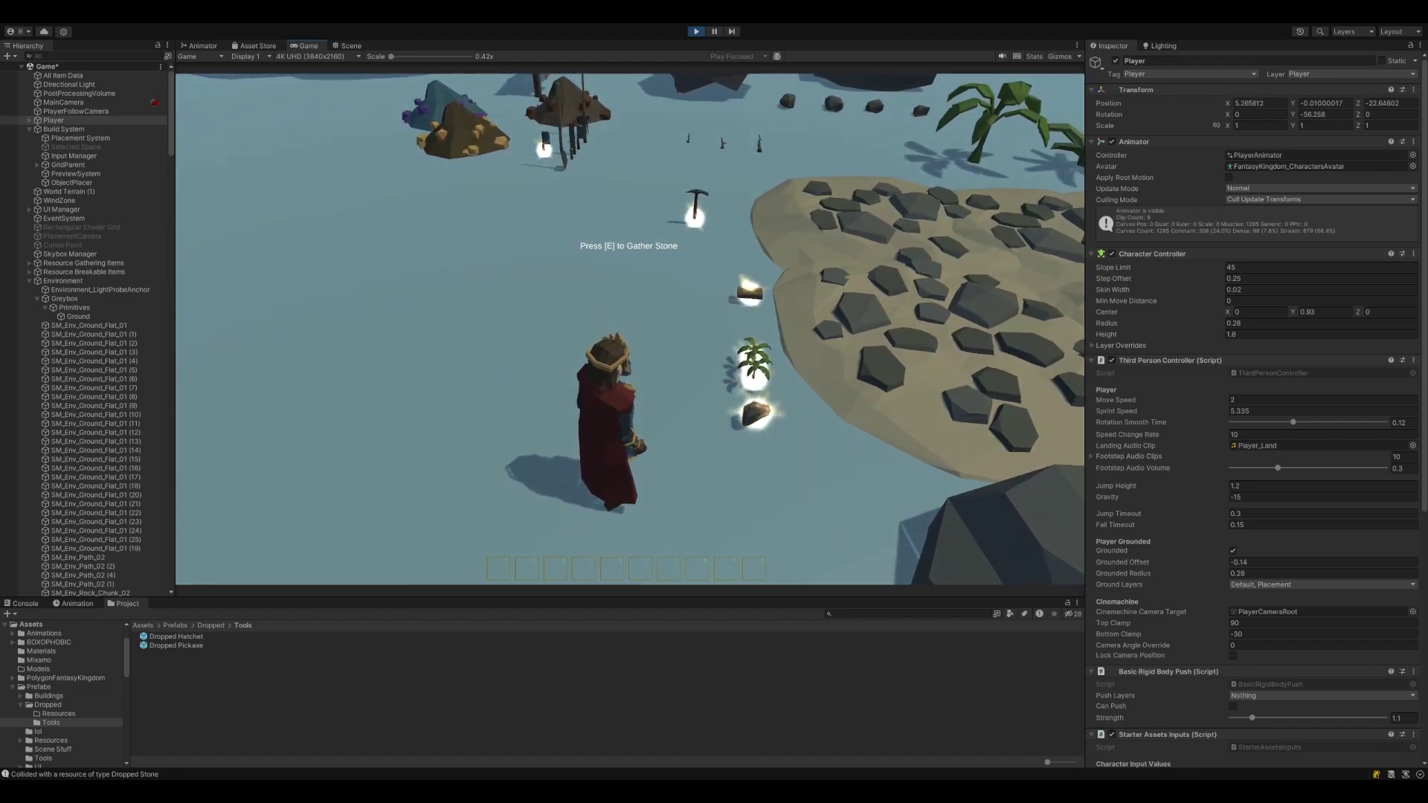
key("w")
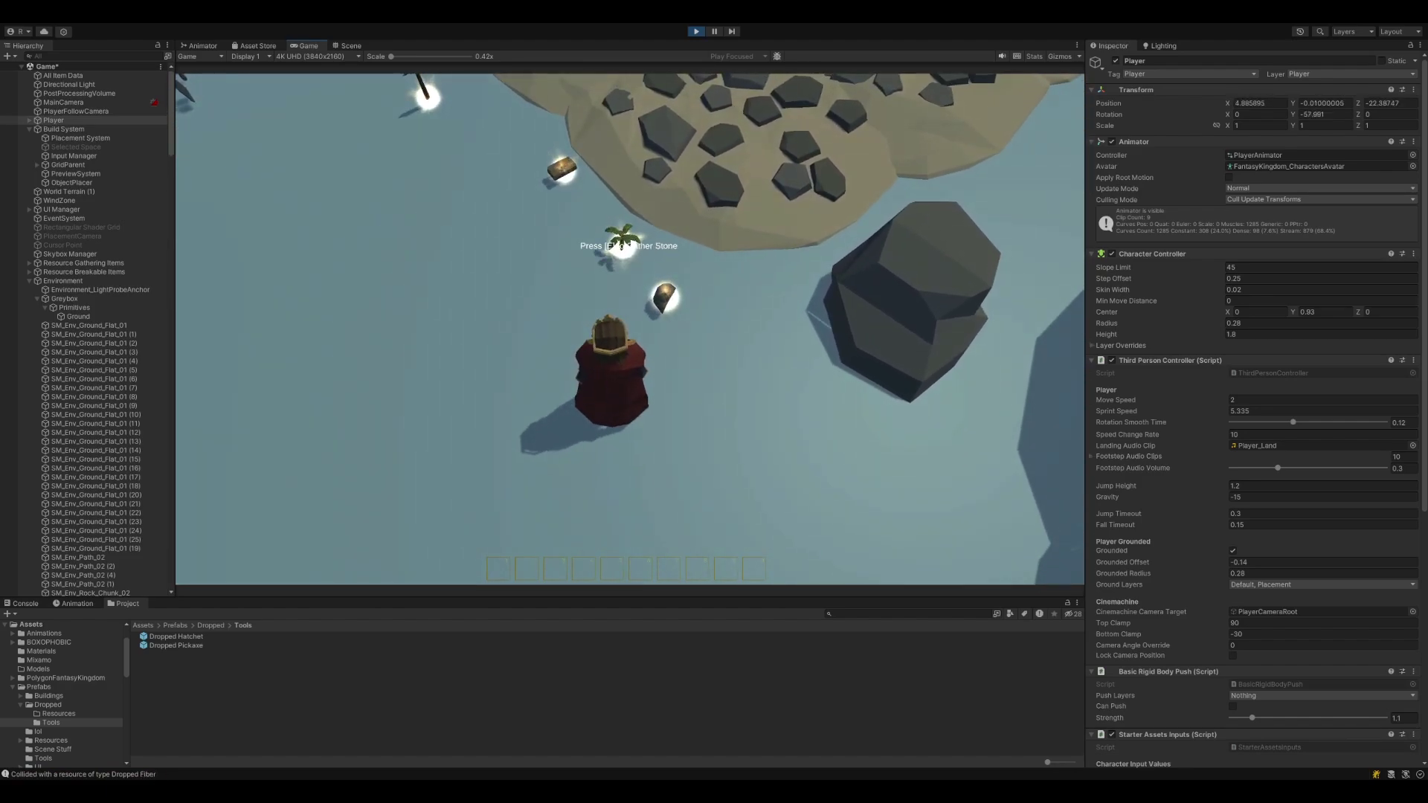
key("e")
key("e")
- Drop the fiber from the inventory into the world and inspect the Dropped Fiber(Clone) object in the Scene view
key("a")
key("Tab")
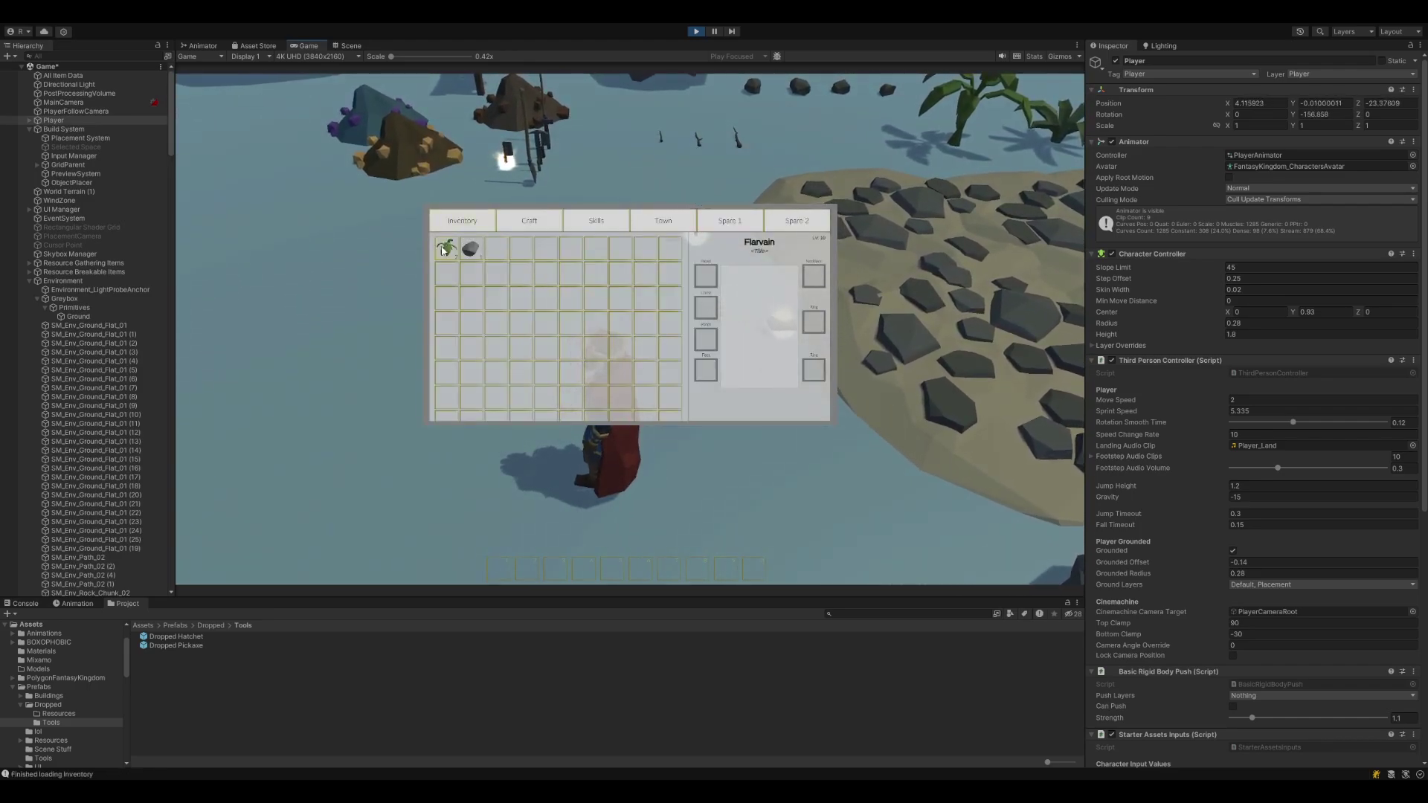
left_click_drag(444, 250, 379, 255)
key("Tab")
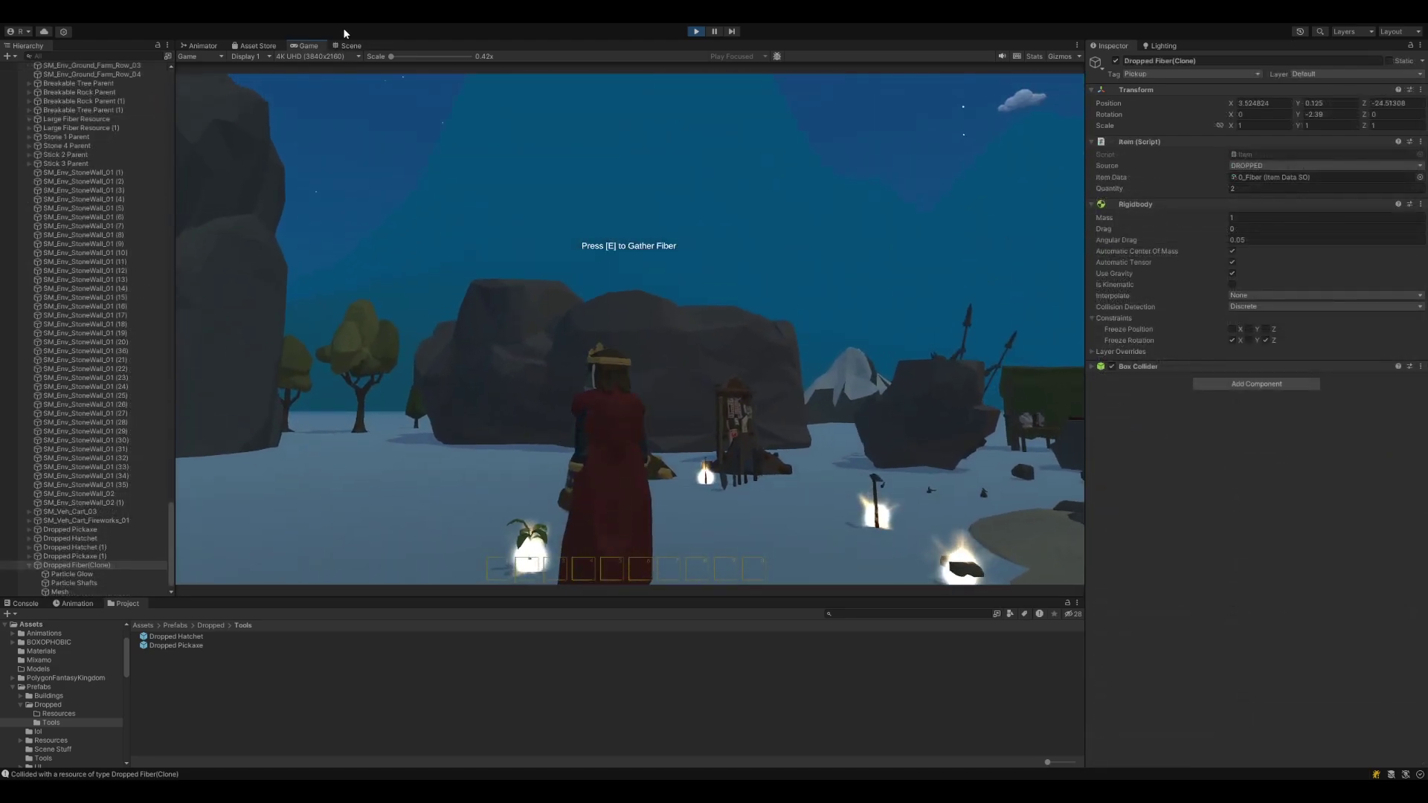
left_click(348, 45)
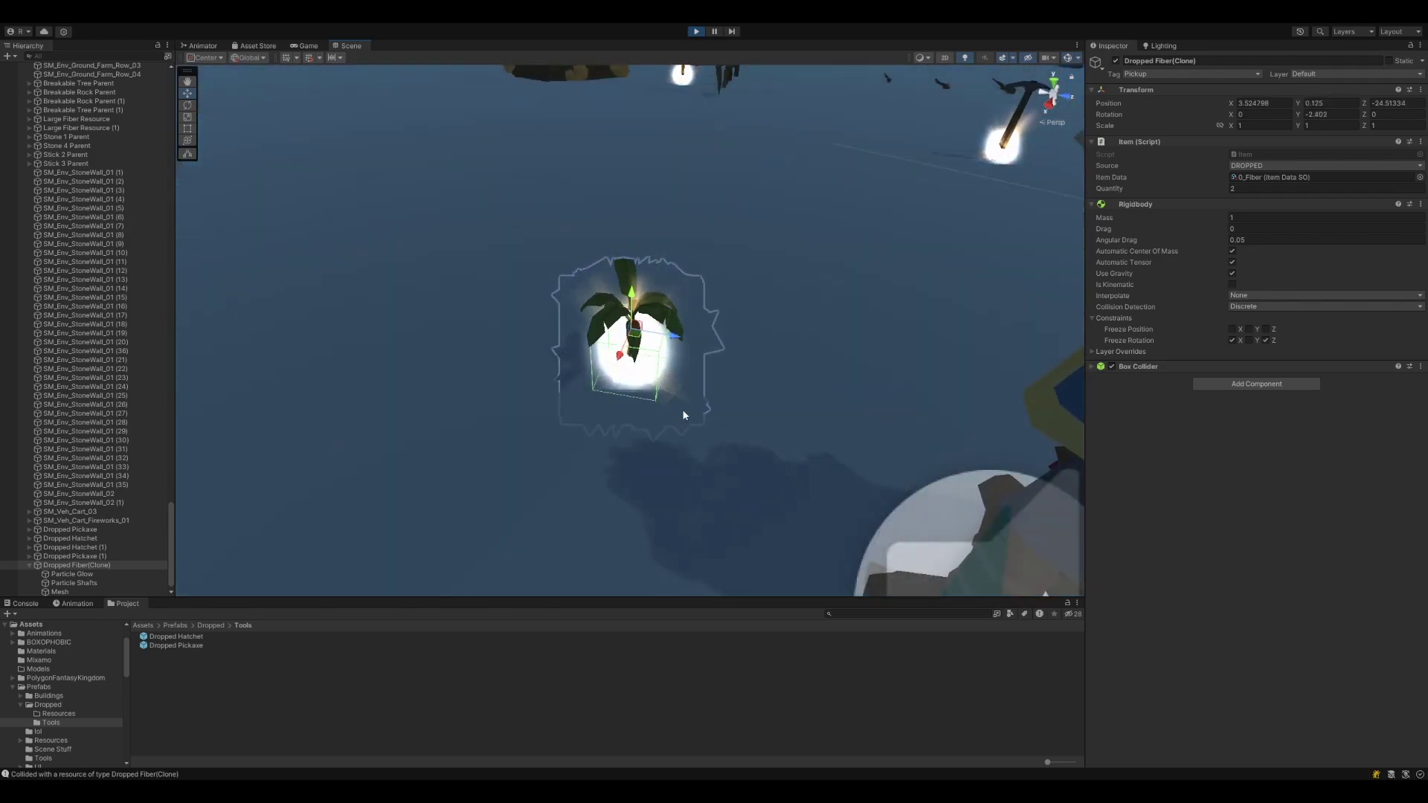
left_click_drag(682, 415, 803, 313, "alt")
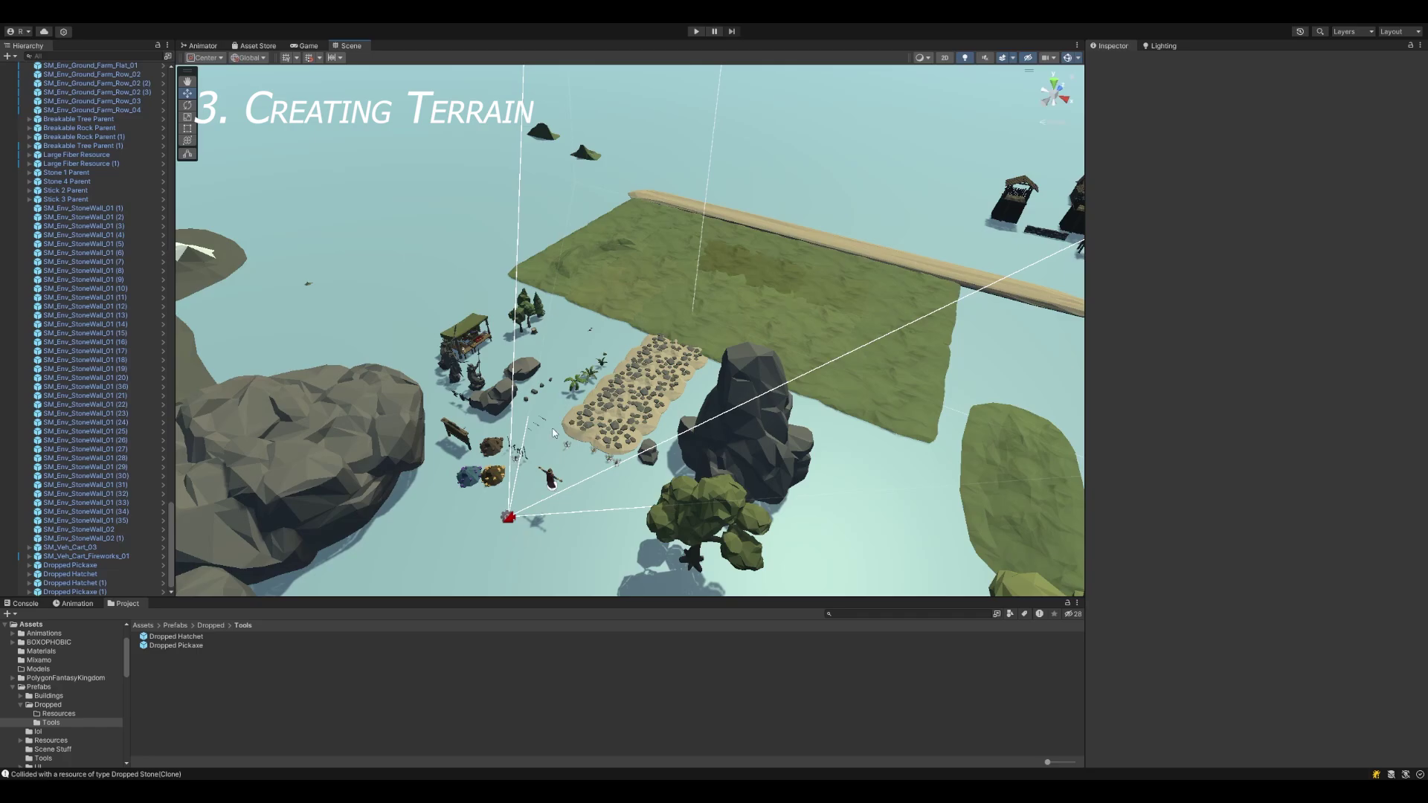
- Survey the original test environment in the Scene view, from the grass fields and rocks out to the surrounding props
right_click_drag(533, 433, 563, 428)
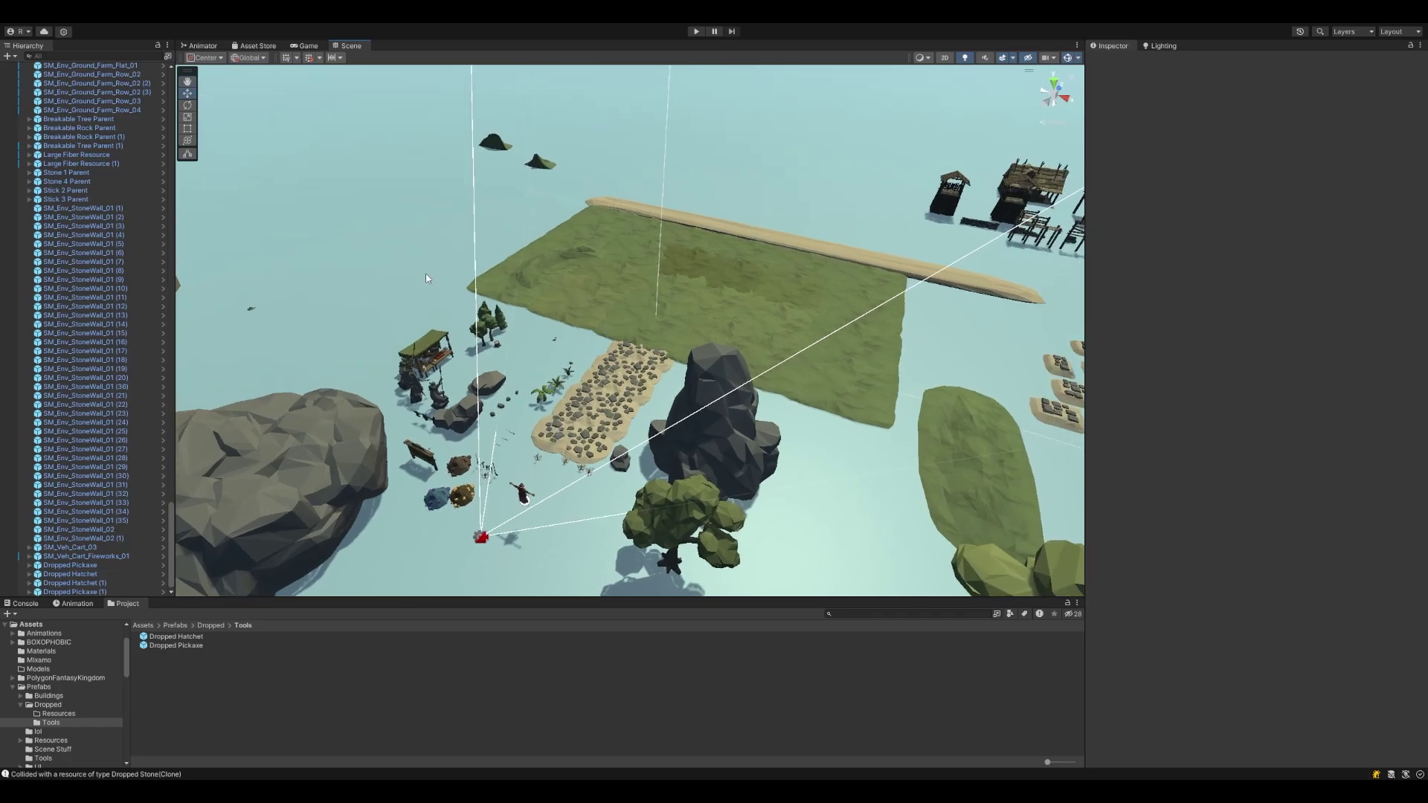
scroll(473, 334, "down", 2)
scroll(730, 439, "up", 2)
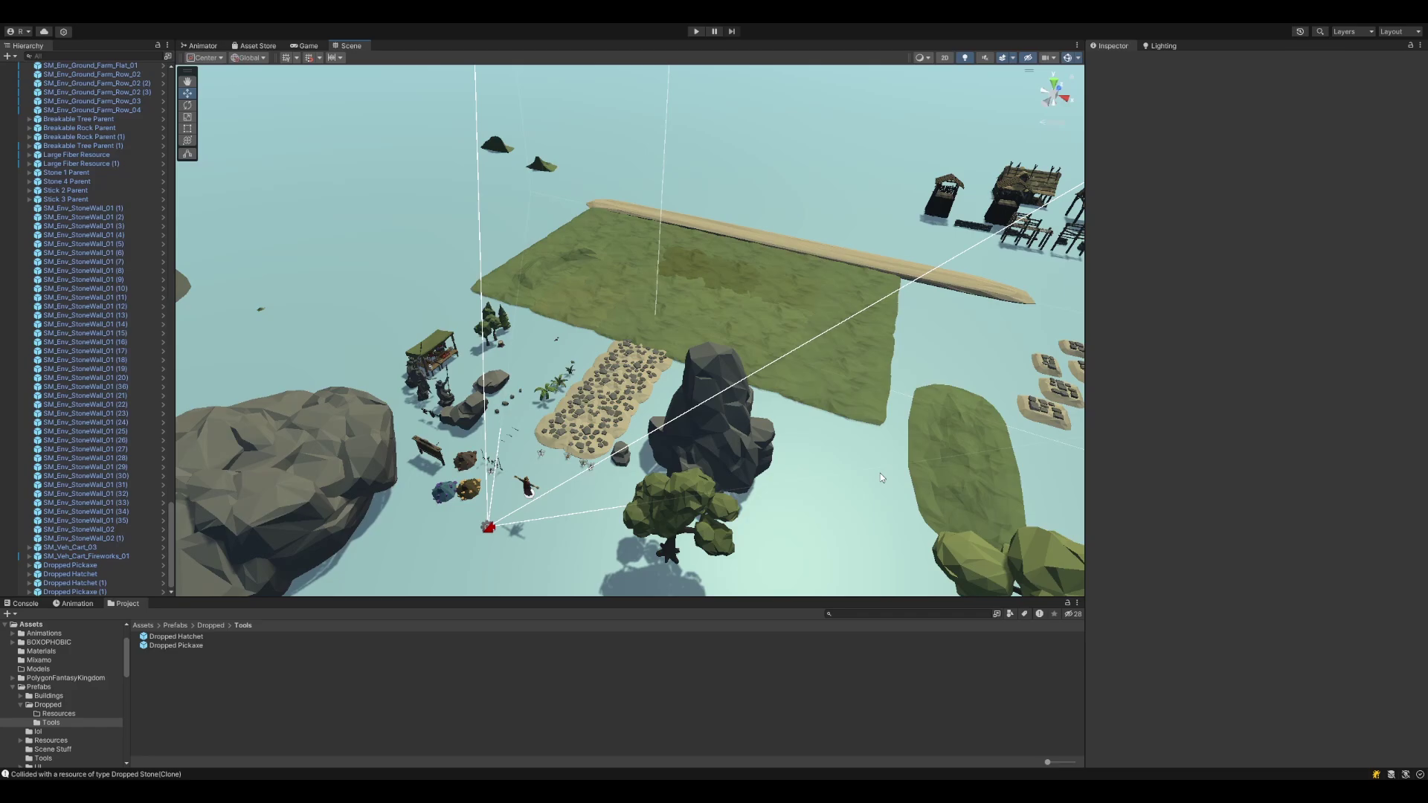
middle_click_drag(937, 485, 606, 435)
scroll(841, 425, "down", 2)
scroll(841, 428, "down", 3)
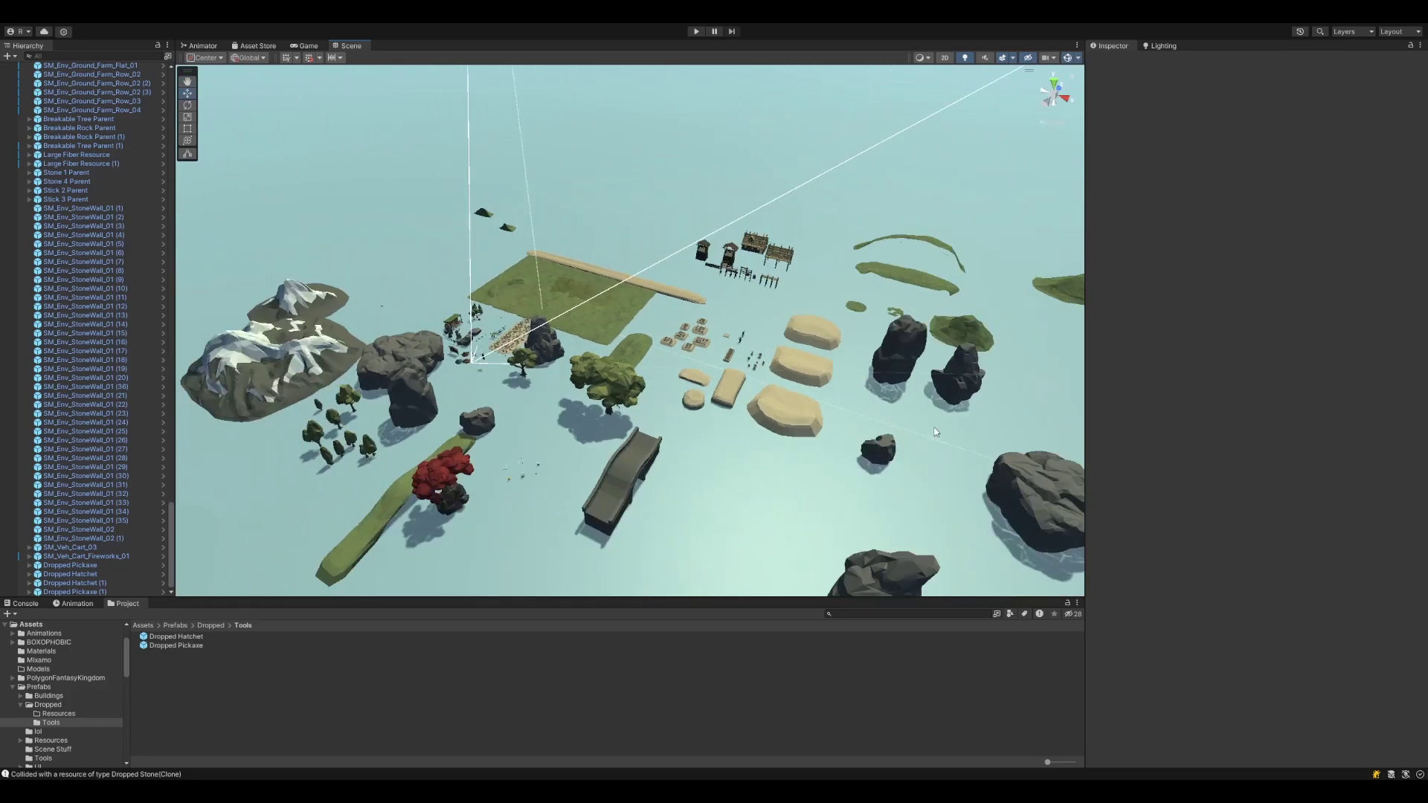
middle_click_drag(940, 426, 530, 347)
scroll(848, 427, "down", 15)
middle_click_drag(940, 448, 802, 409)
- Focus the Scene view on Hotkey Button 5 and examine the new terrain's mountains, forest paths, cabin and open-sided timber building
left_click(803, 414)
key("f")
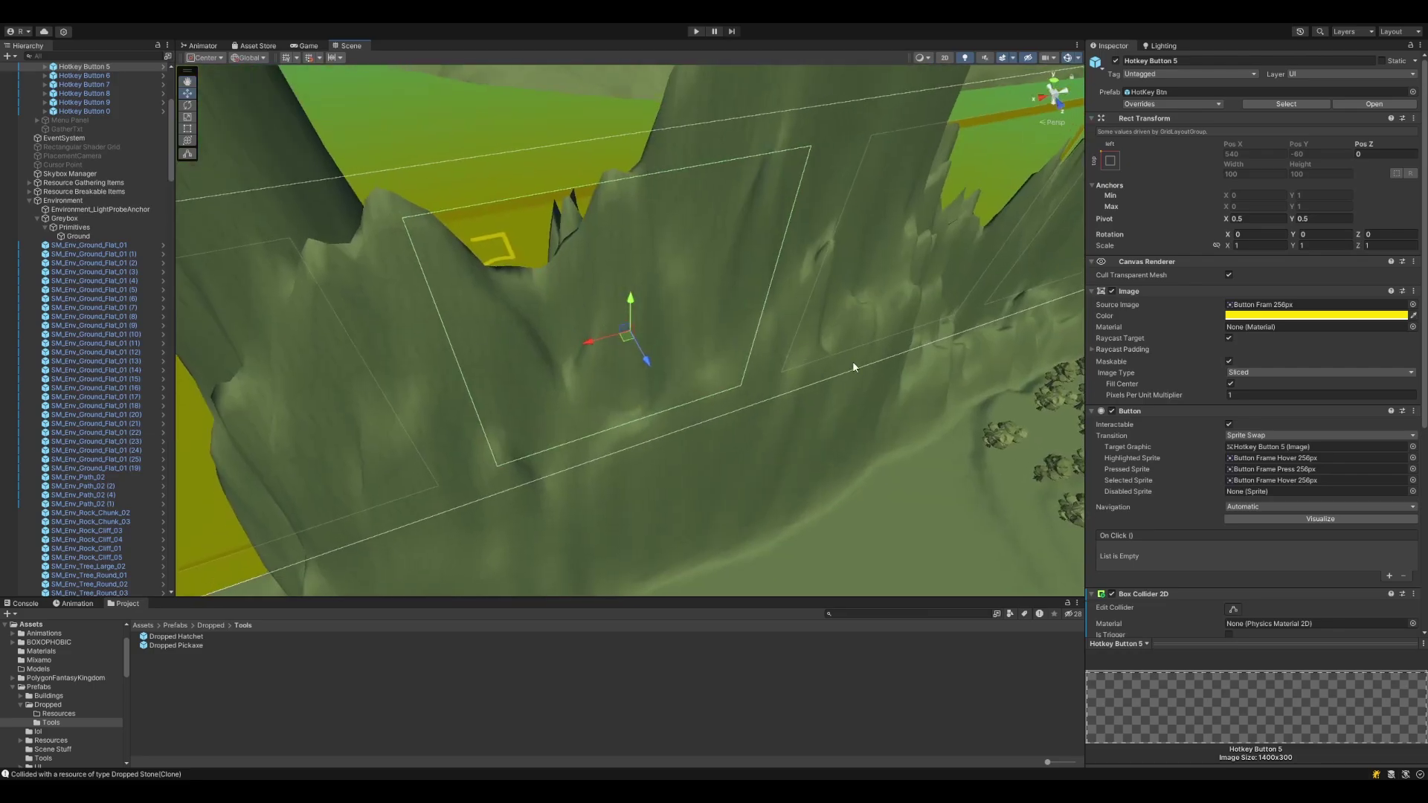
middle_click_drag(864, 449, 520, 343)
middle_click_drag(884, 415, 693, 368)
scroll(759, 395, "up", 3)
scroll(760, 395, "up", 8)
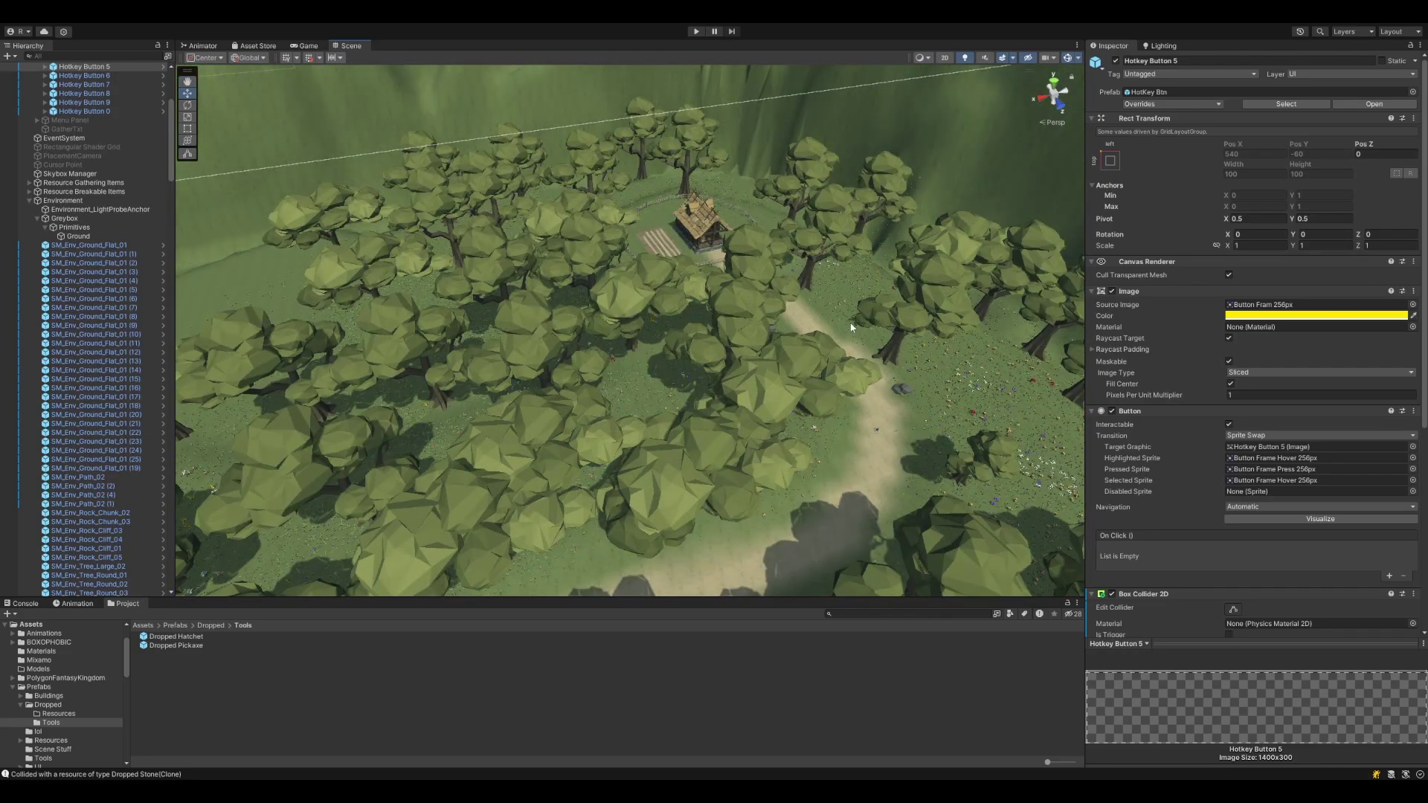
middle_click_drag(851, 323, 643, 433)
mouse_move(756, 377)
middle_mouse_down()
mouse_move(551, 439)
mouse_move(416, 457)
middle_mouse_up()
scroll(666, 421, "up", 3)
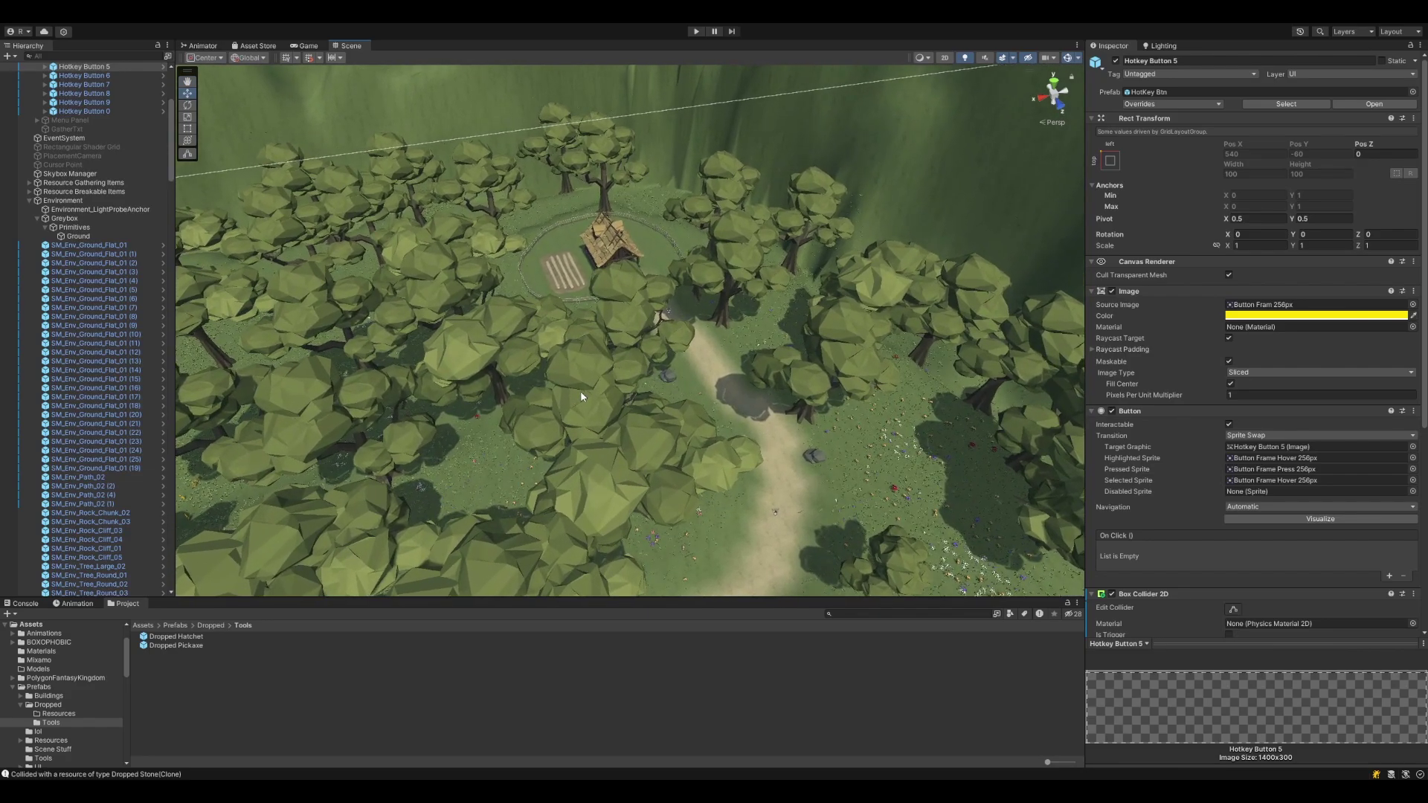
right_click_drag(581, 399, 1141, 390)
scroll(782, 399, "down", 8)
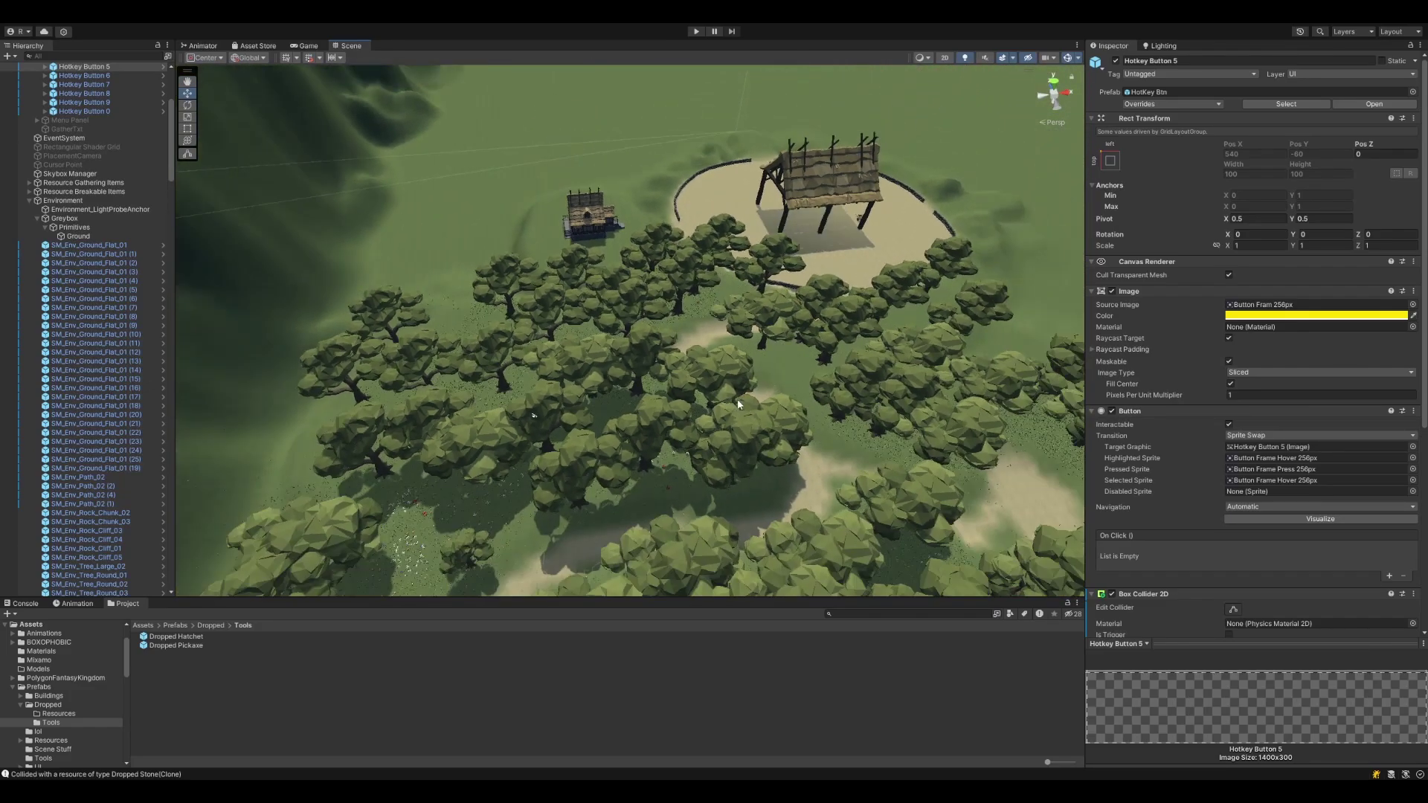
right_click_drag(738, 404, 519, 489)
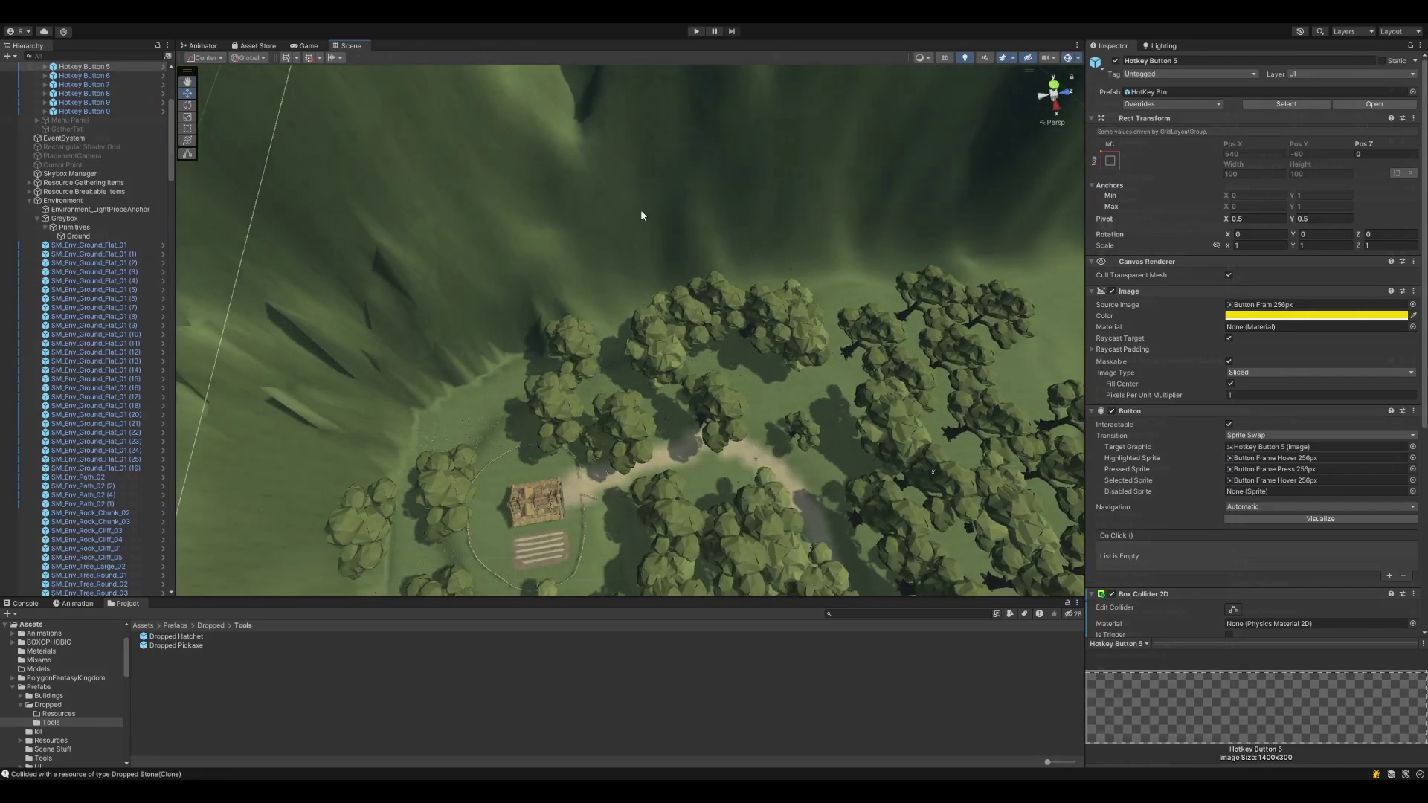
- Run the game, walk out of the cabin through the fence gate, and gather the pickaxe on the path
left_click(696, 32)
key("w")
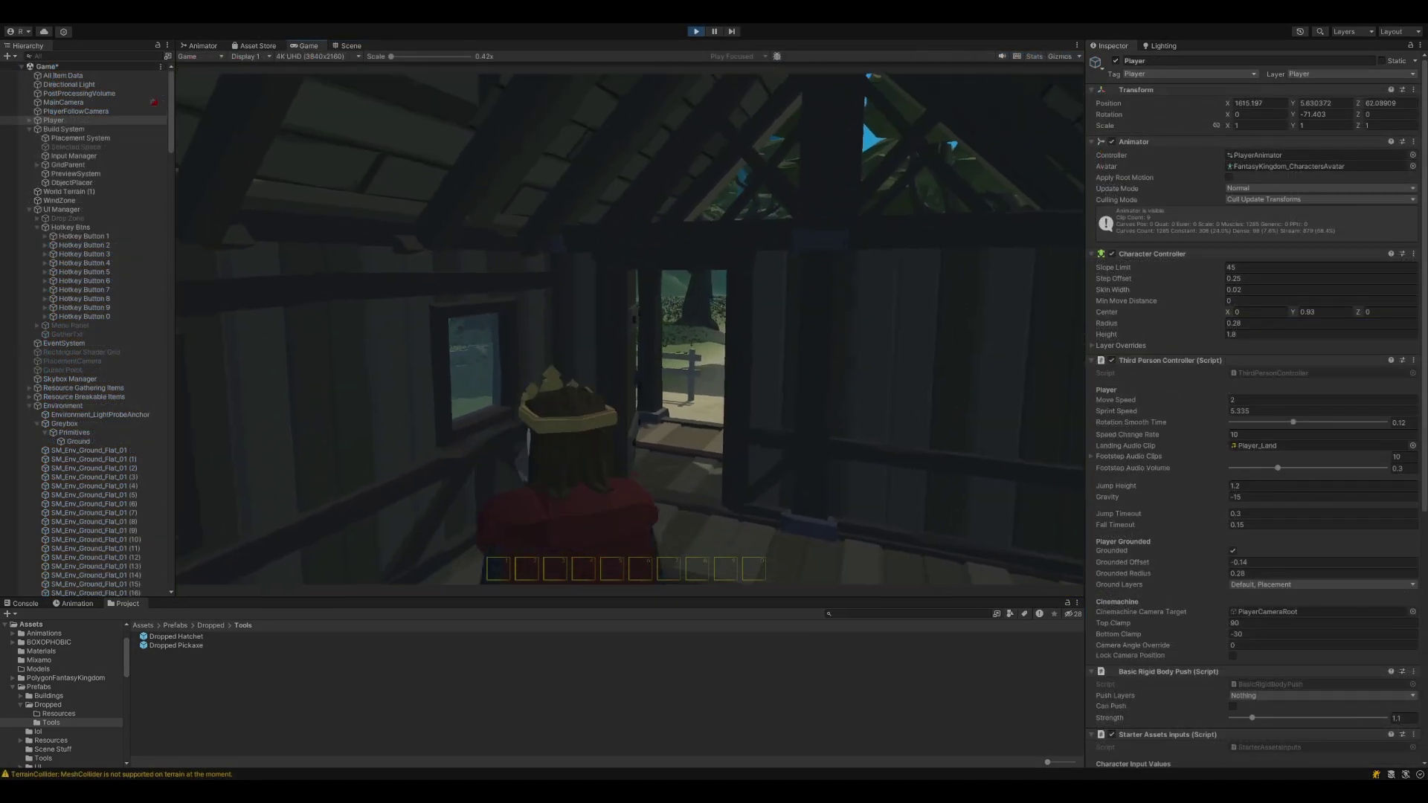
key("w")
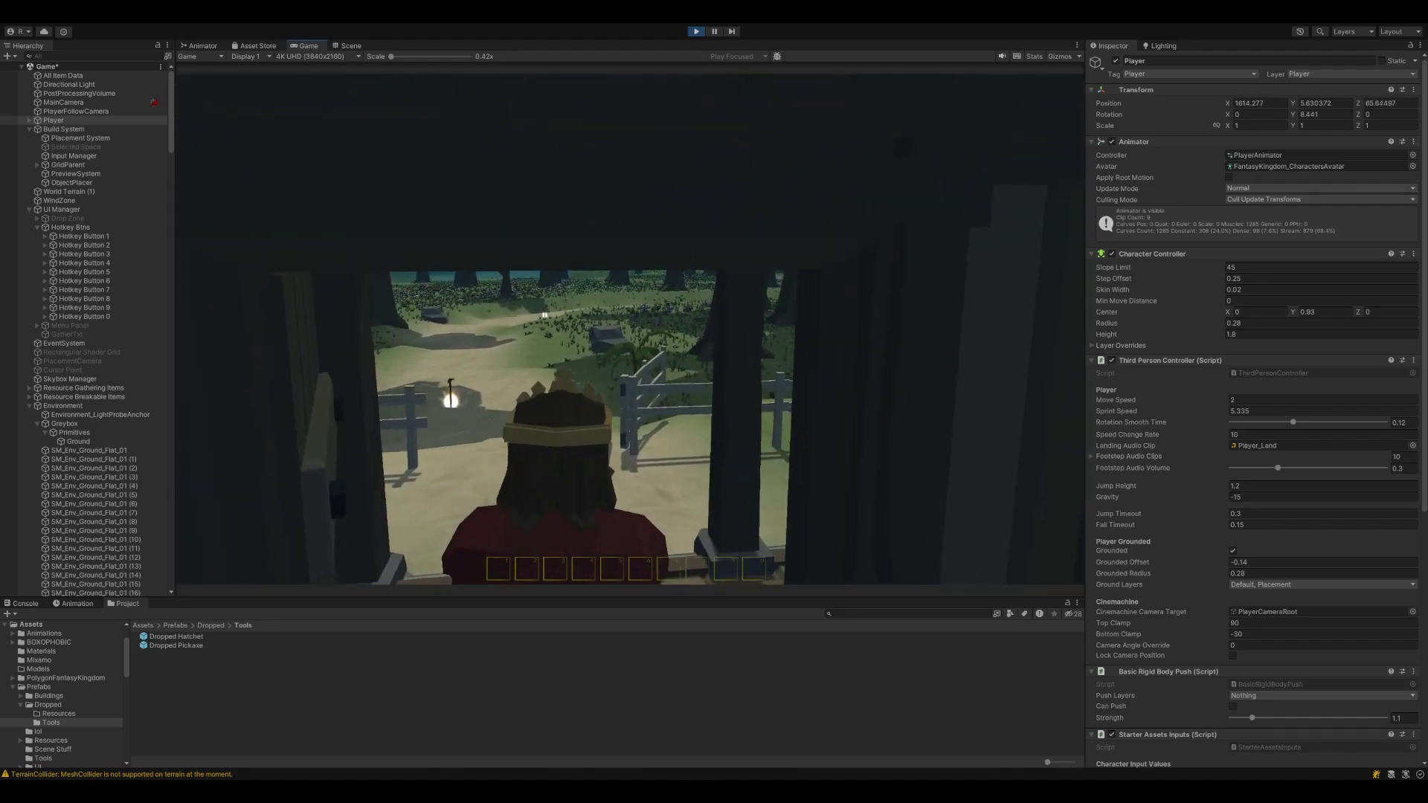
key("w")
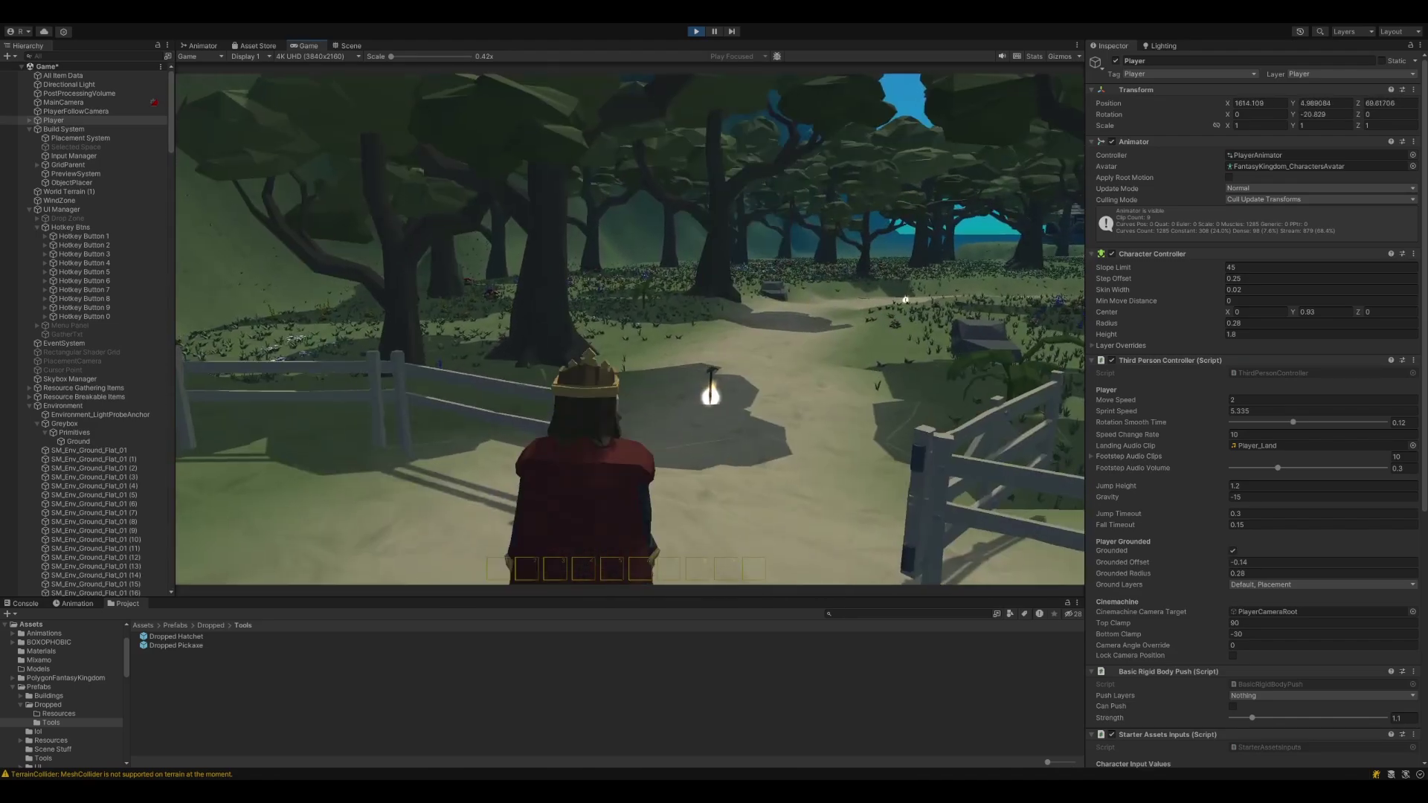
key("w")
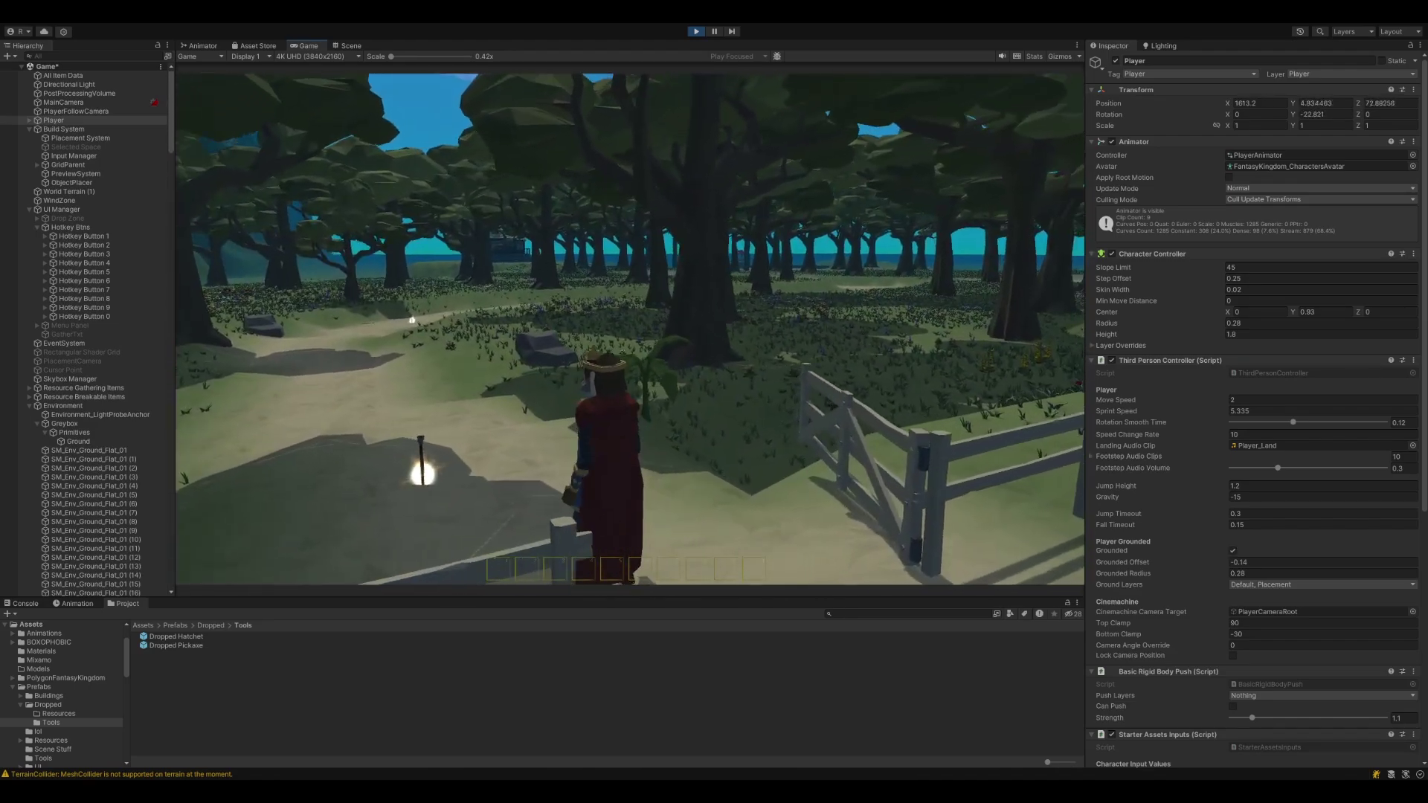
key("w")
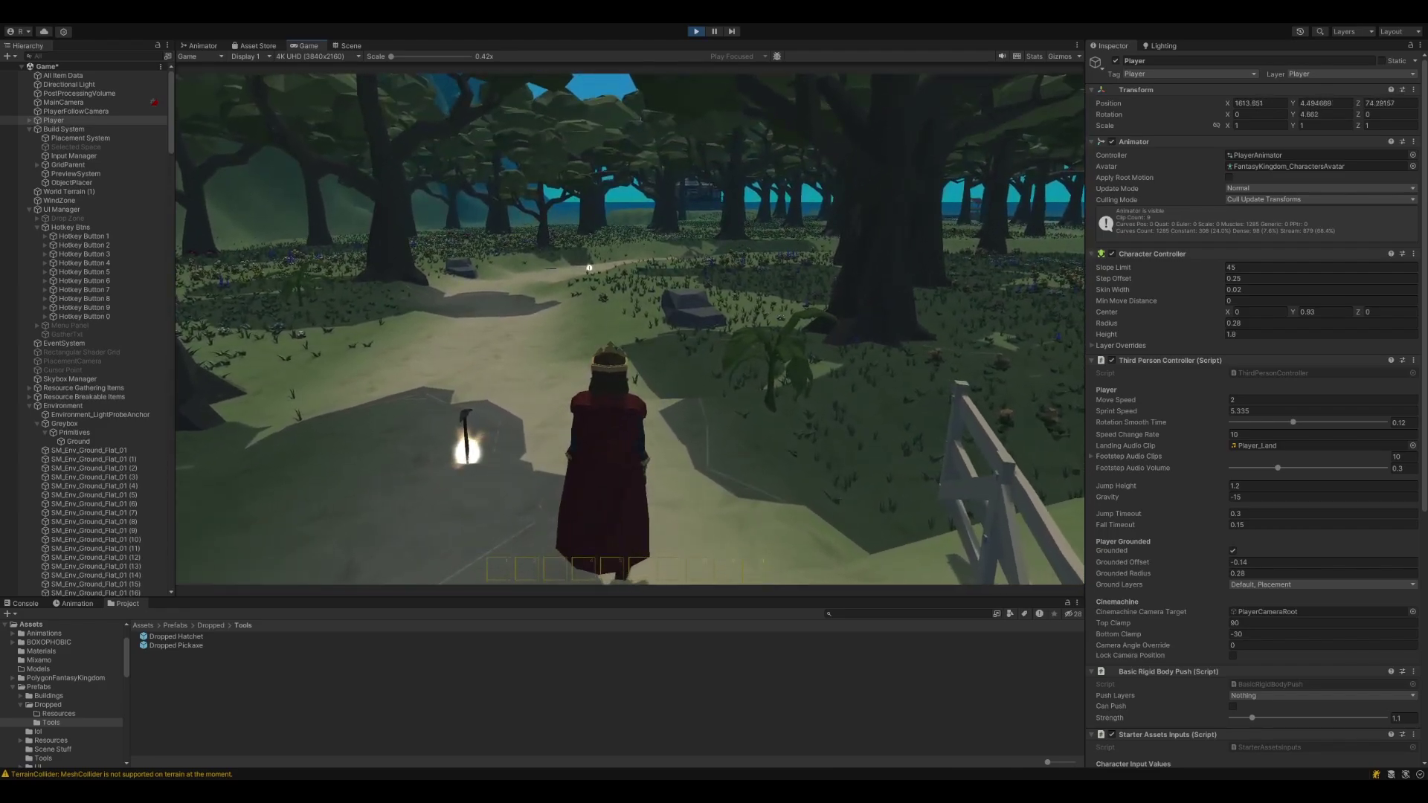
key("w")
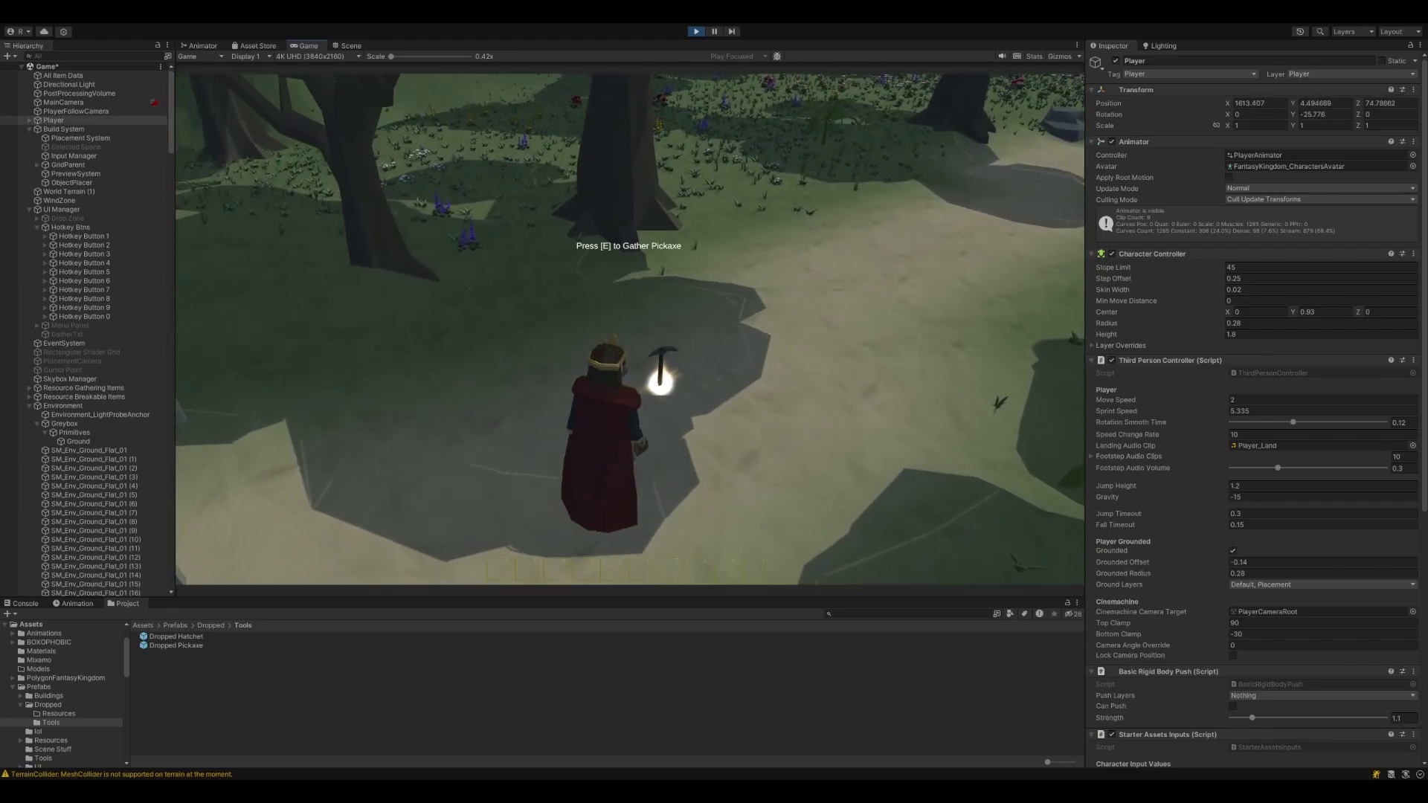
key("w")
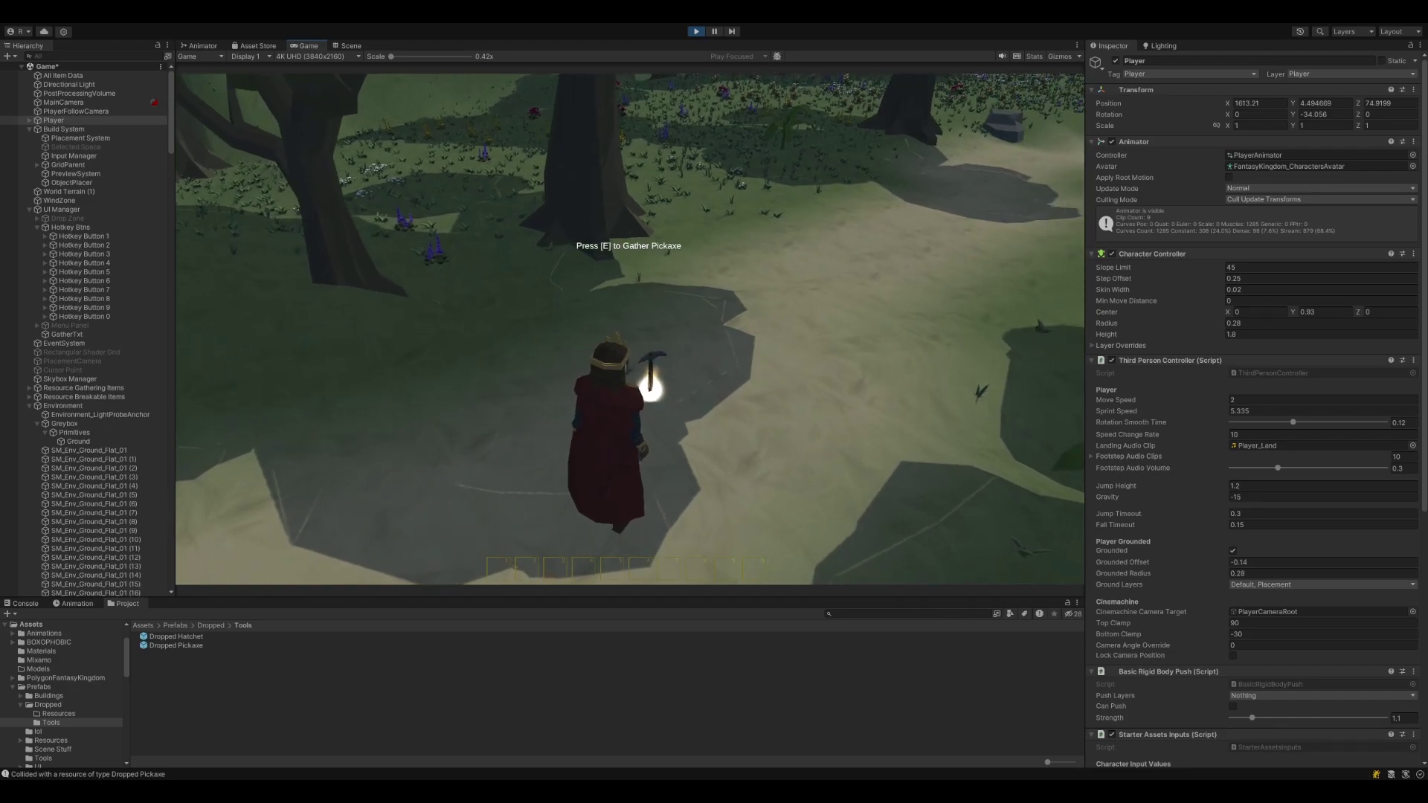
key("w")
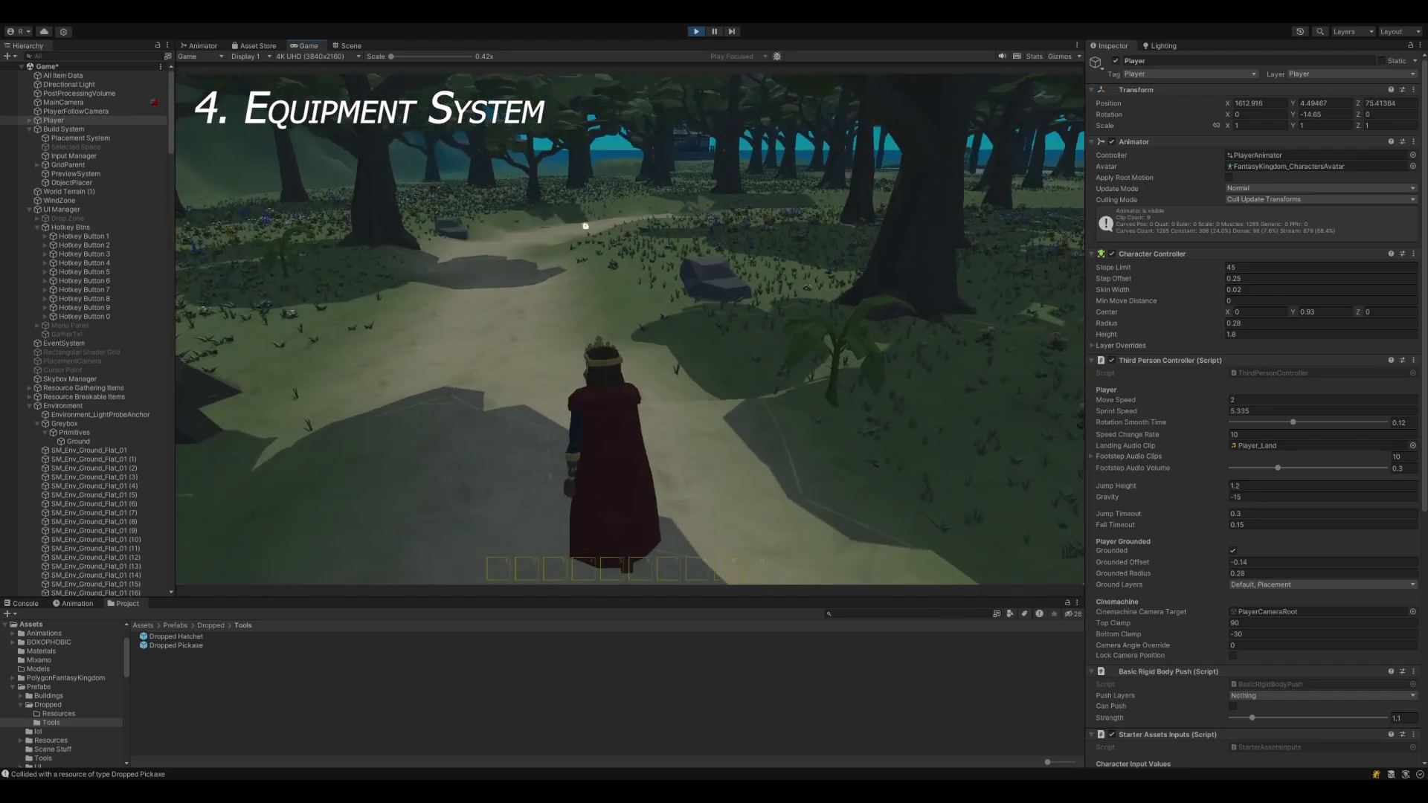
- Put the gathered pickaxe in the first hotkey slot, and equip and unequip it on the character
key("i")
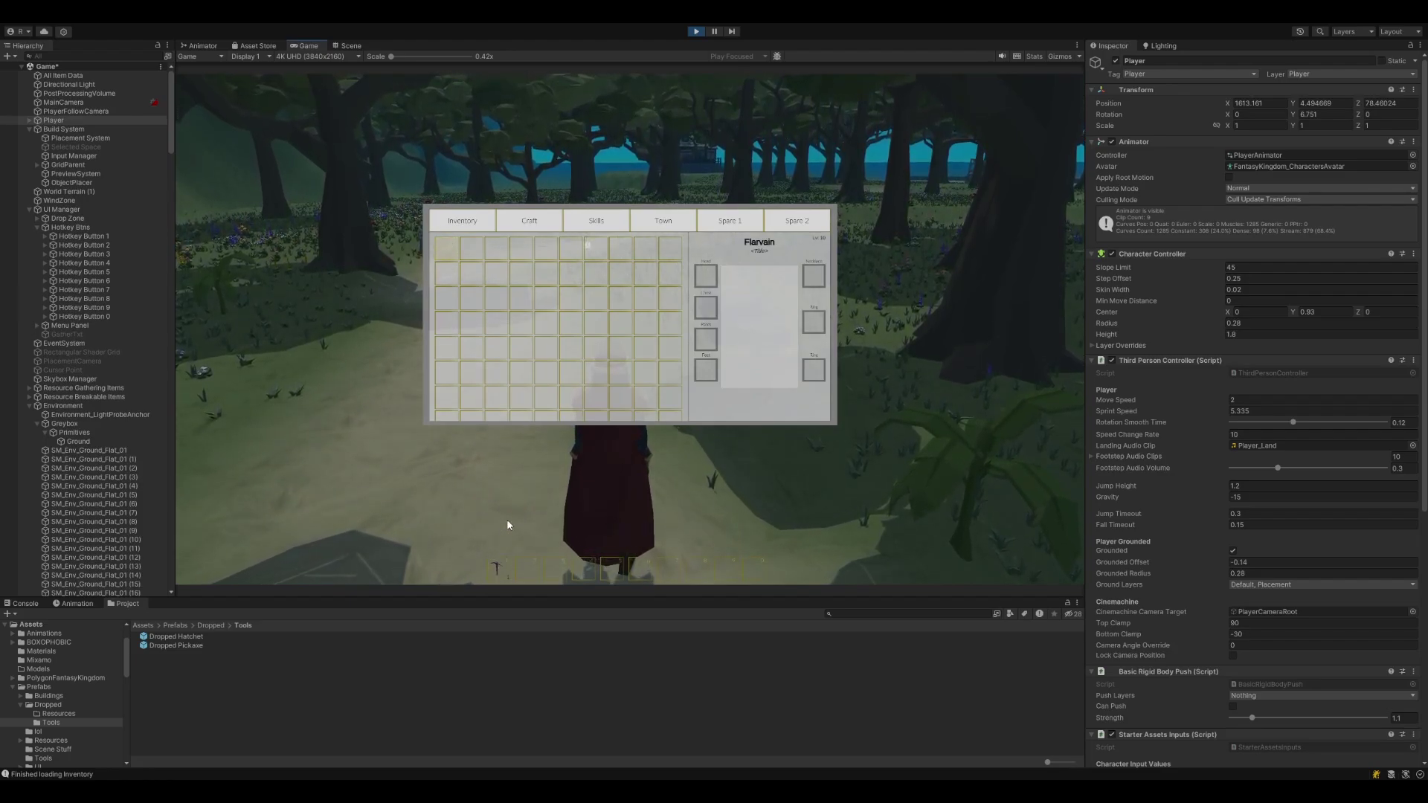
key("i")
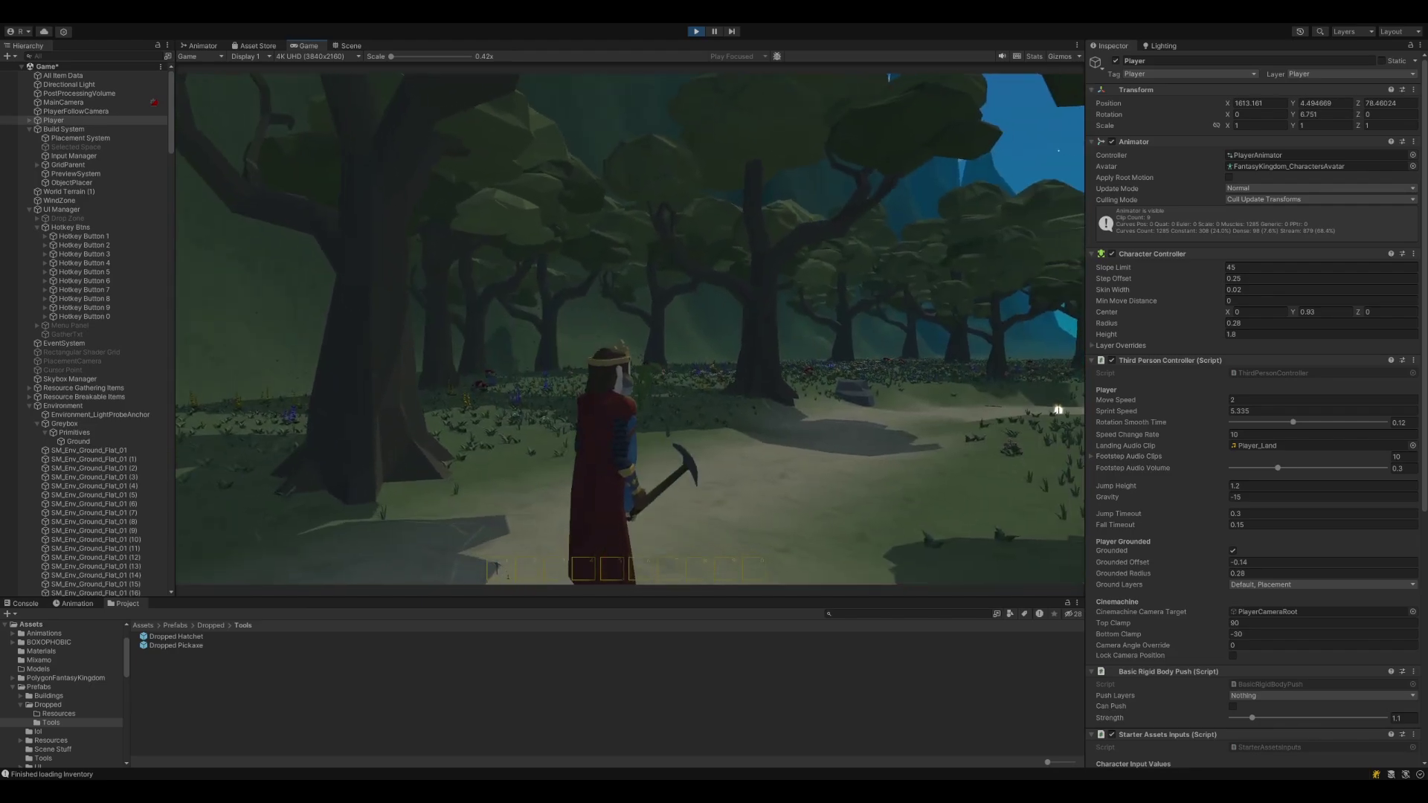
key("w")
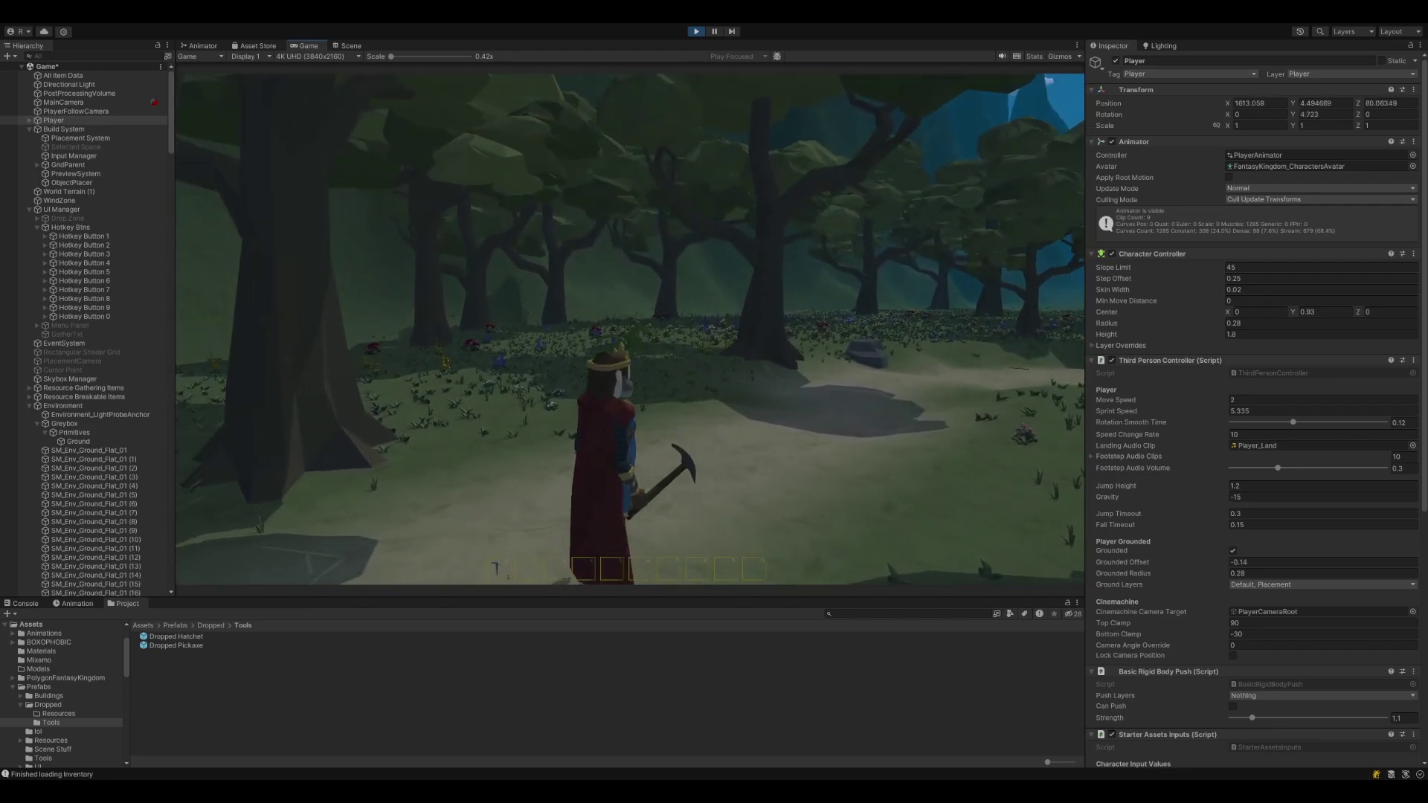
key("1")
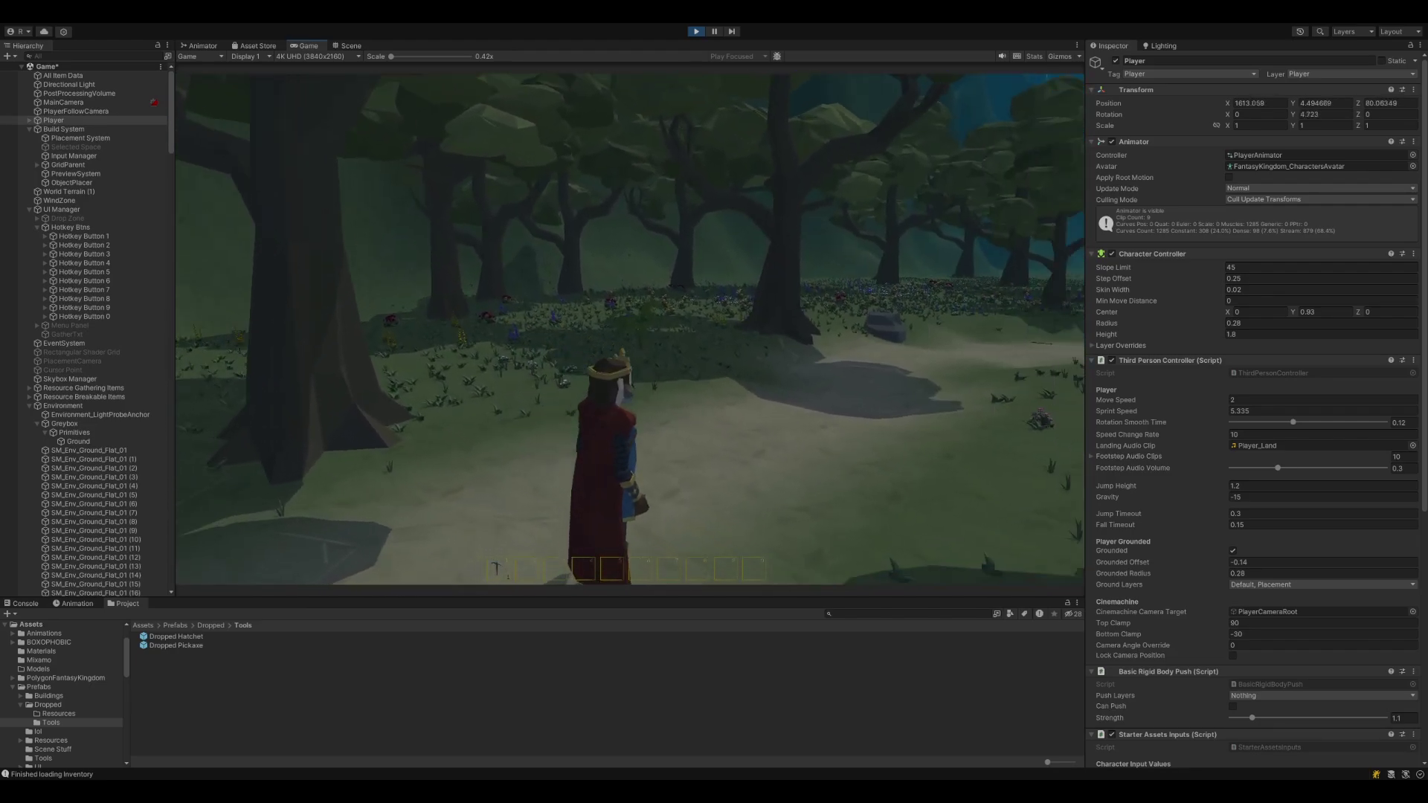
- Walk along the forest path to the large rock and mine it with the pickaxe until it breaks
key("w")
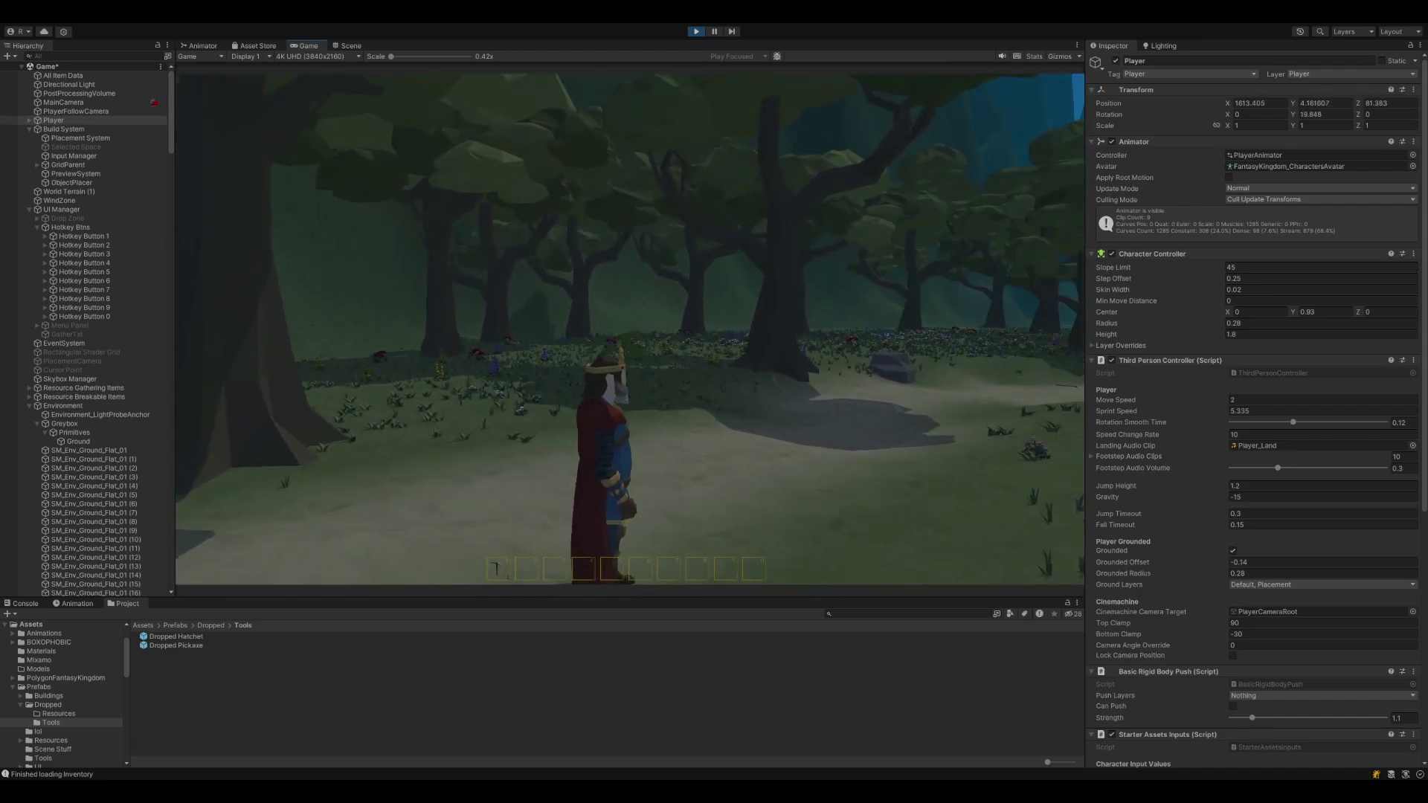
key("w")
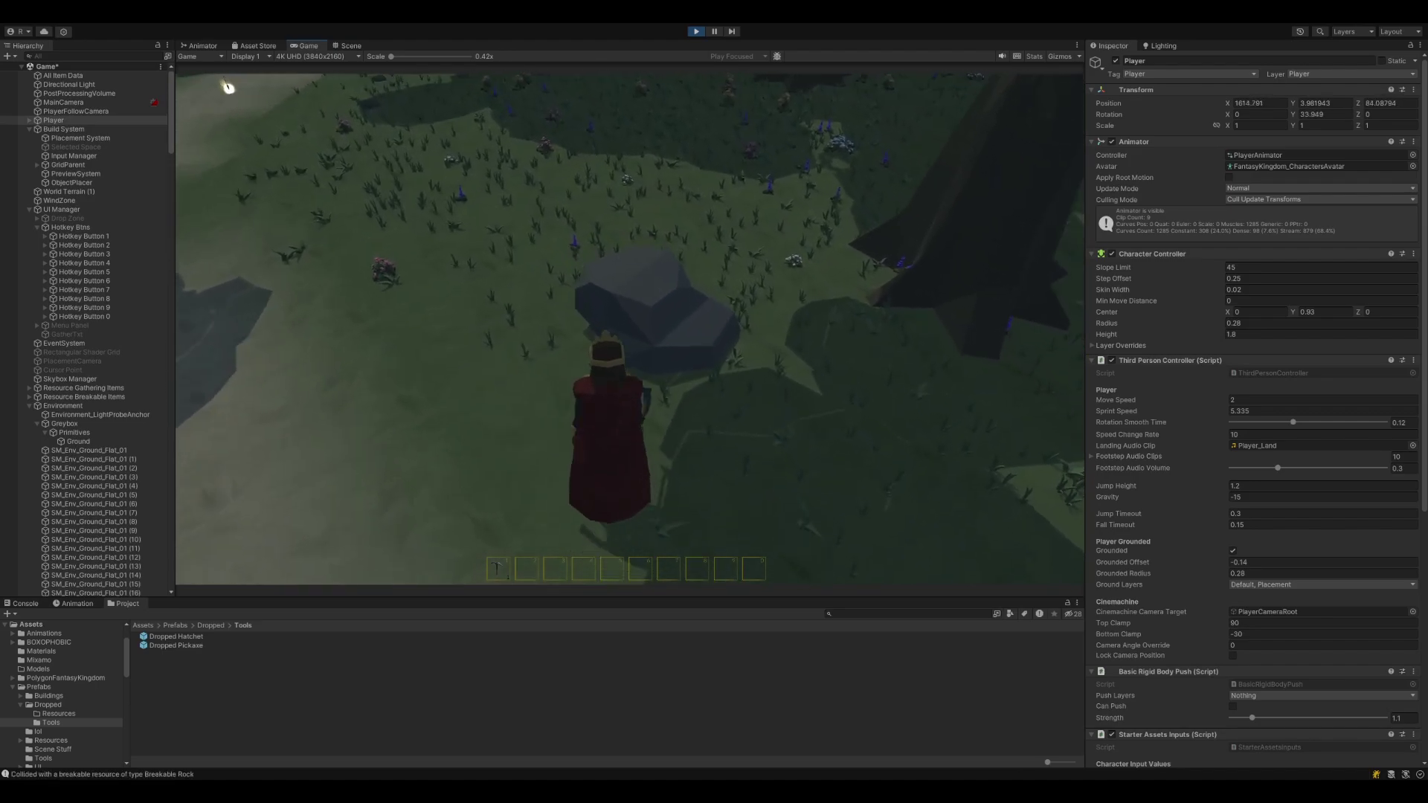
left_click(630, 329)
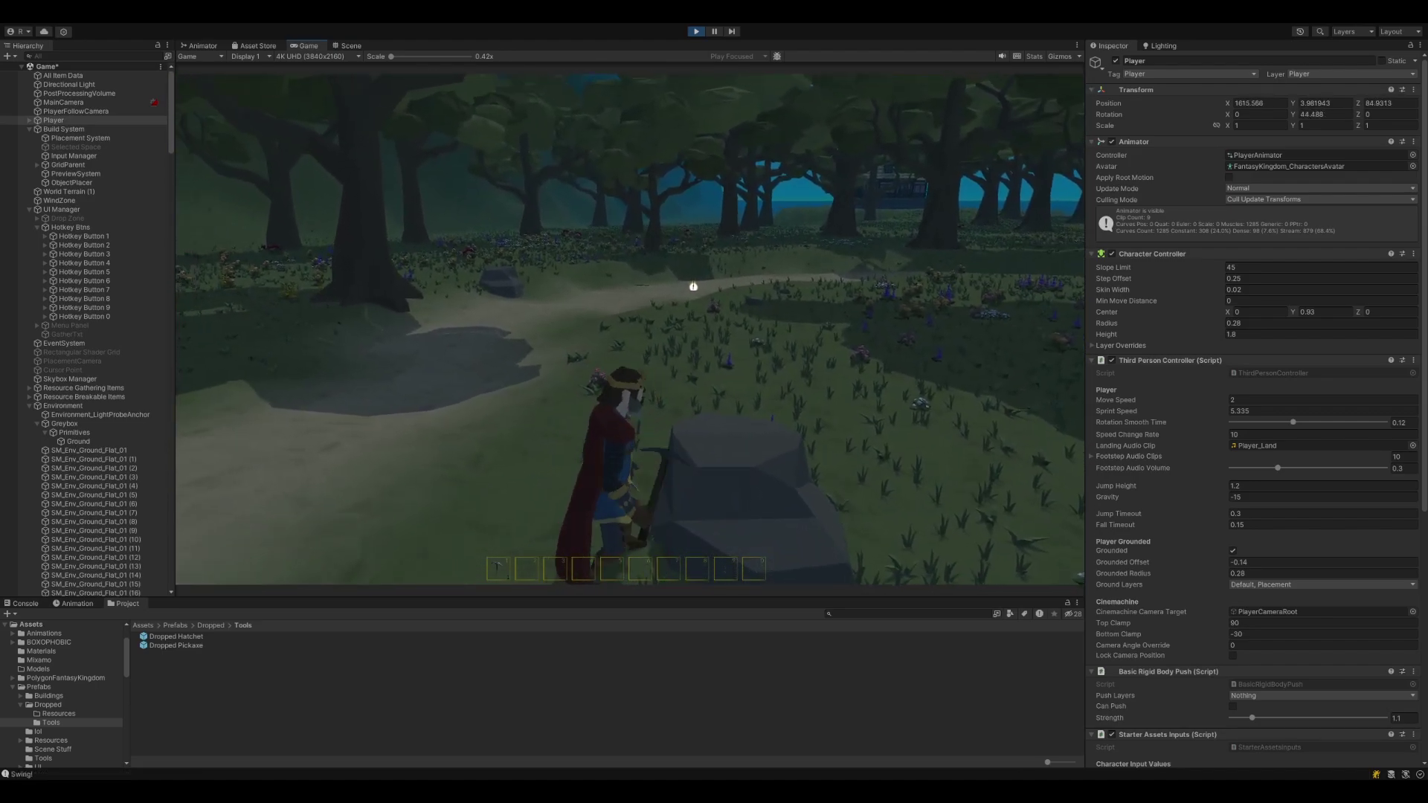
left_click(630, 328)
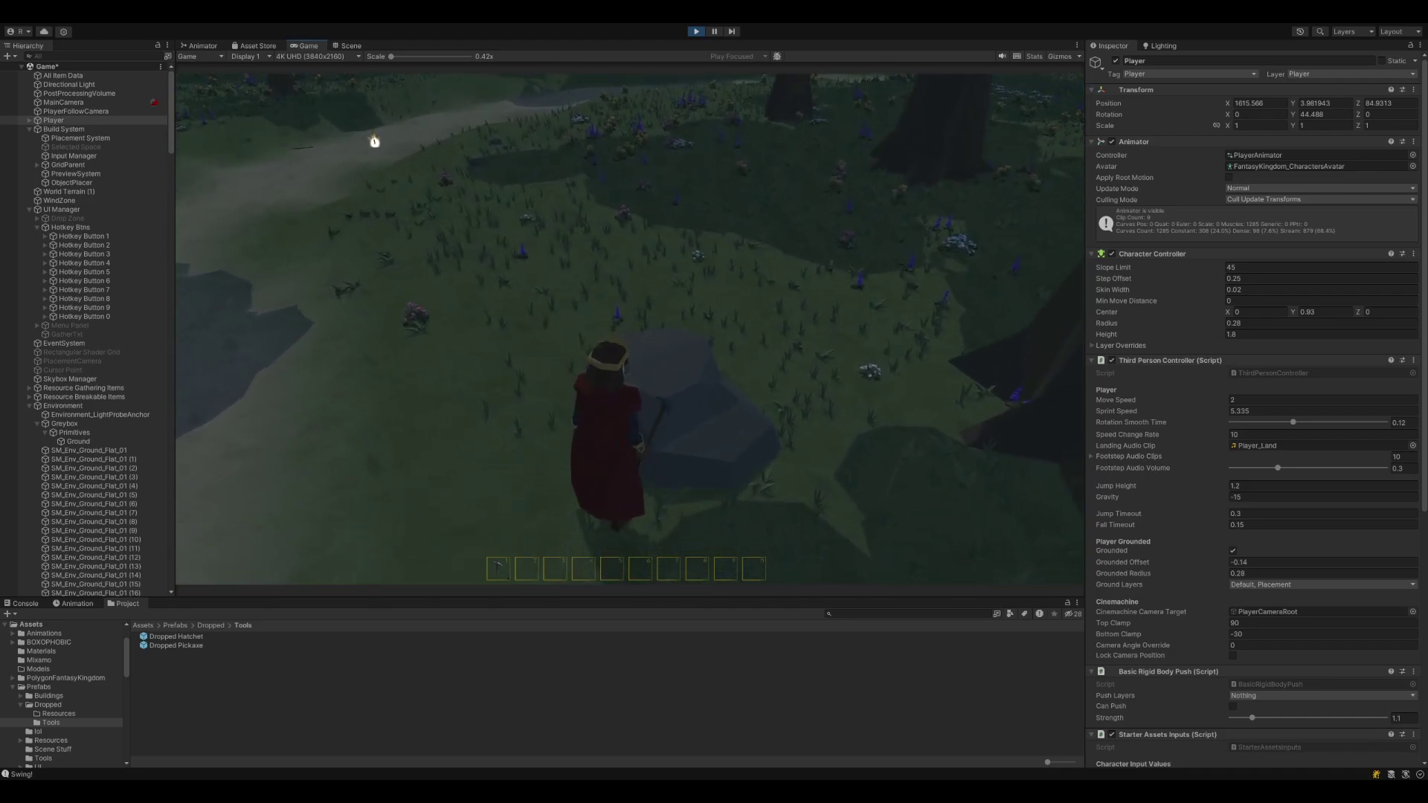
left_click(629, 329)
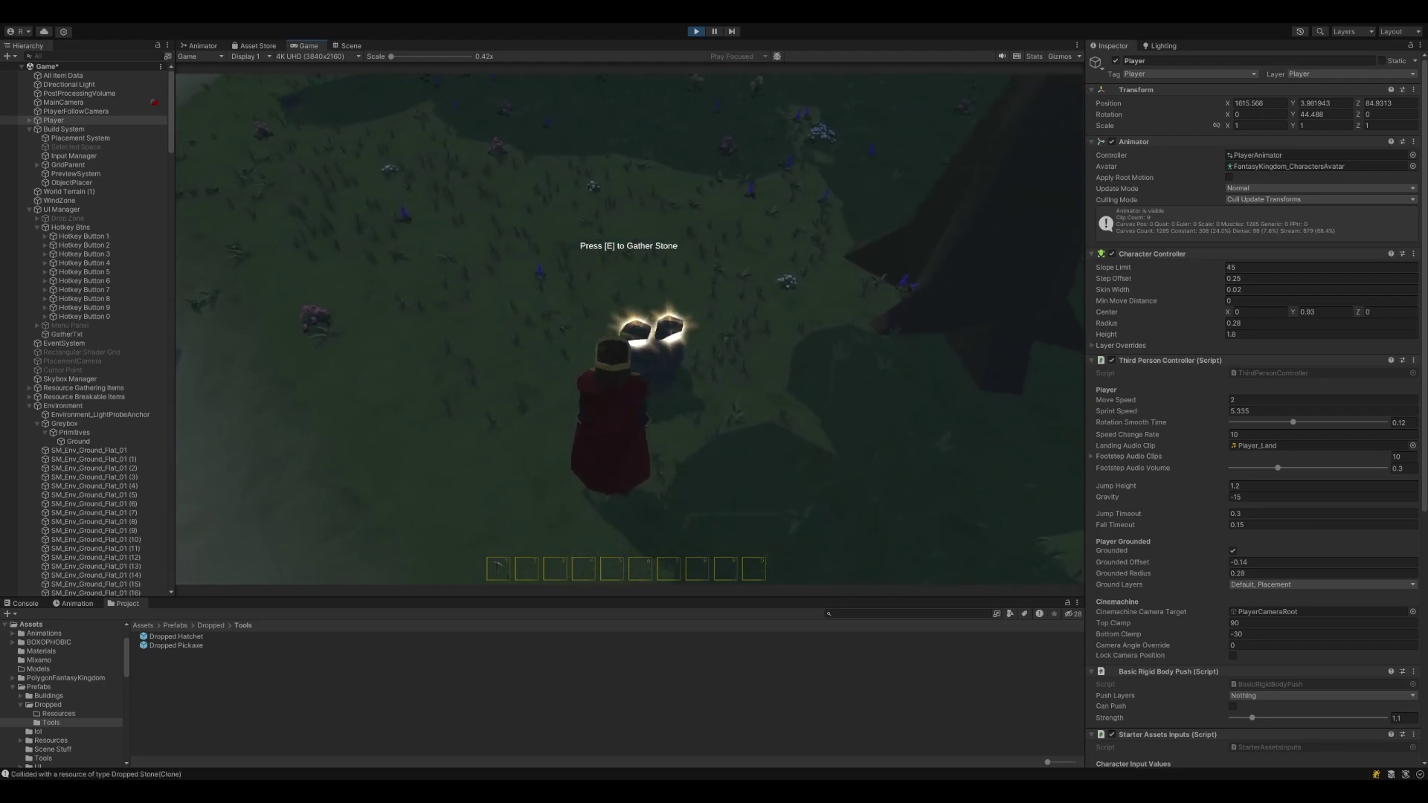
- Gather the stone dropped by the broken rock and collect the loose stones and sticks along the forest path
key("w")
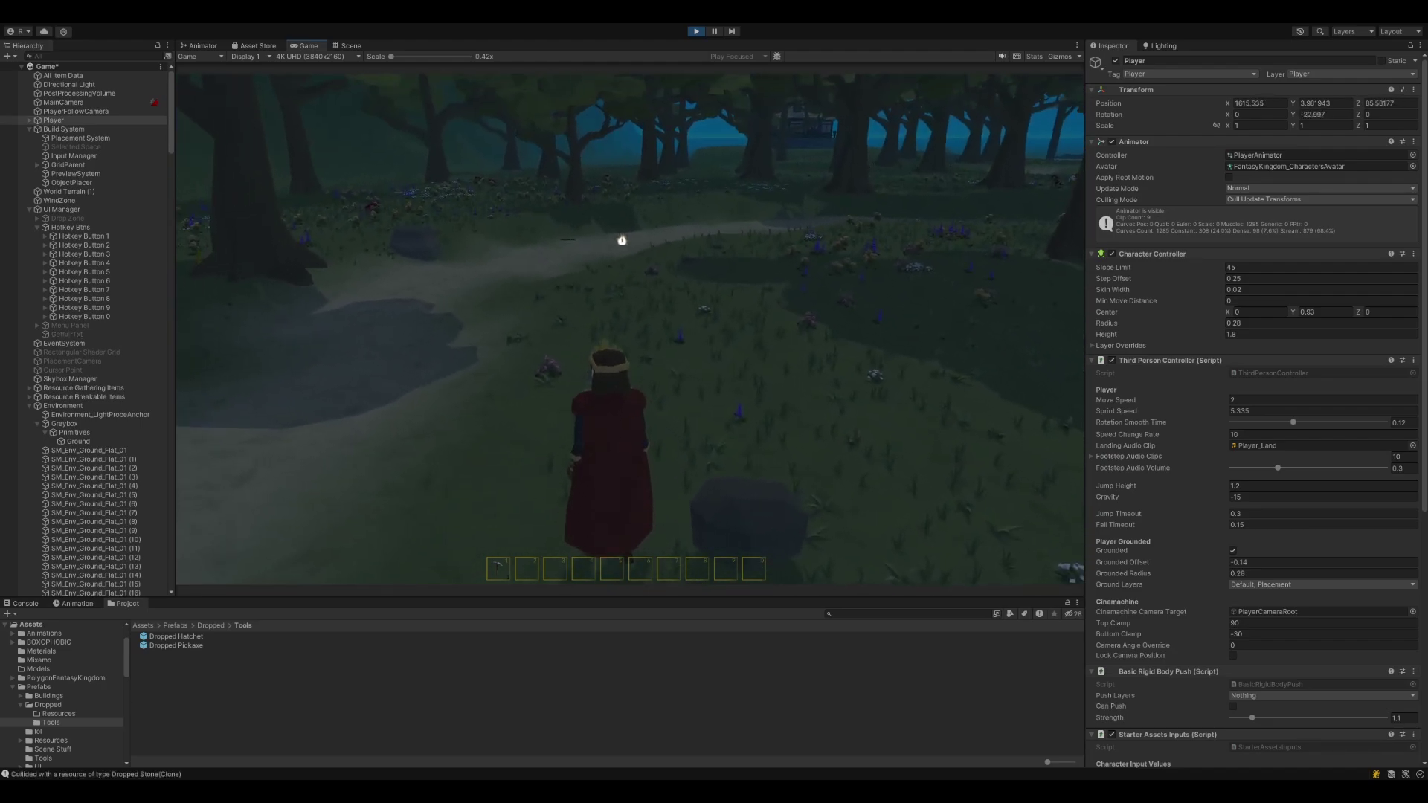
key("w")
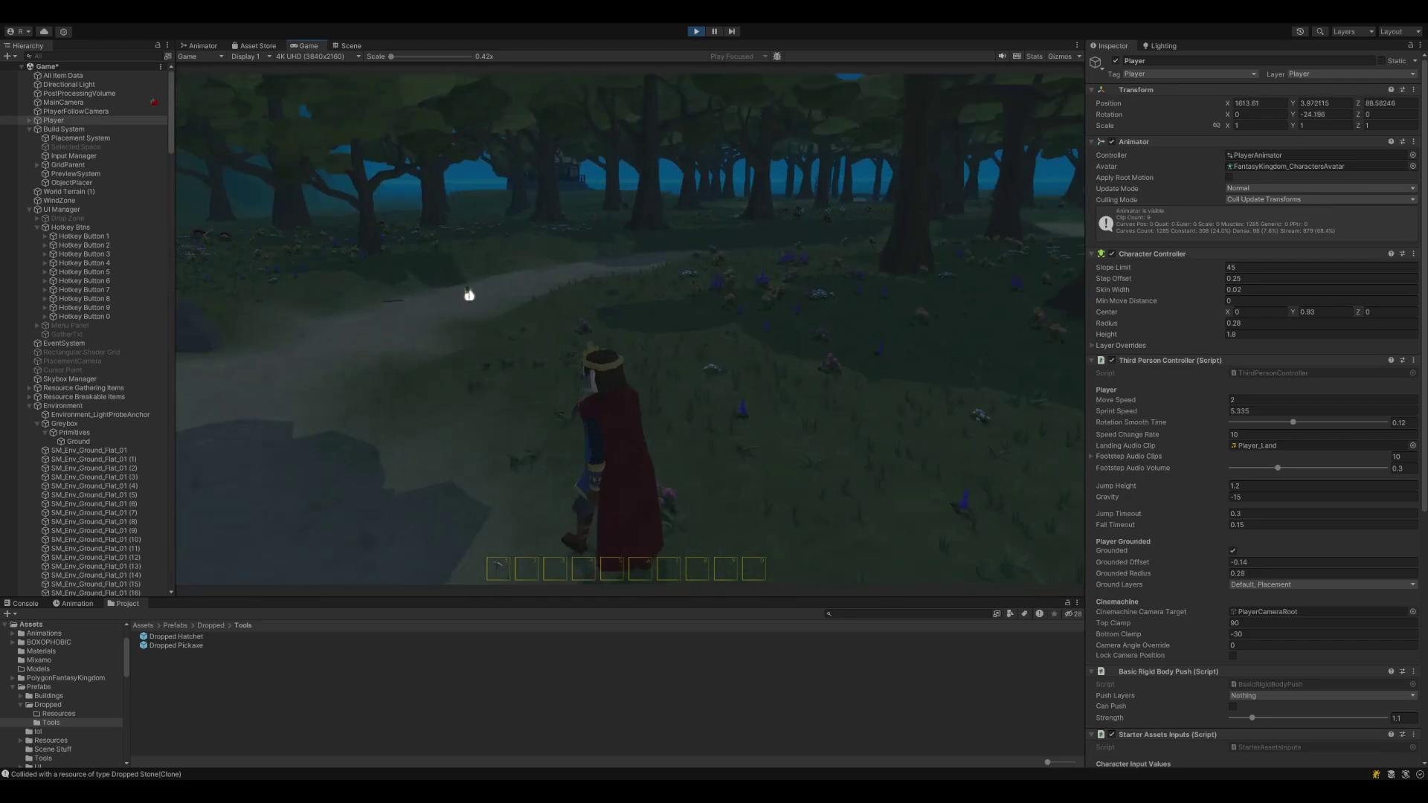
key("w")
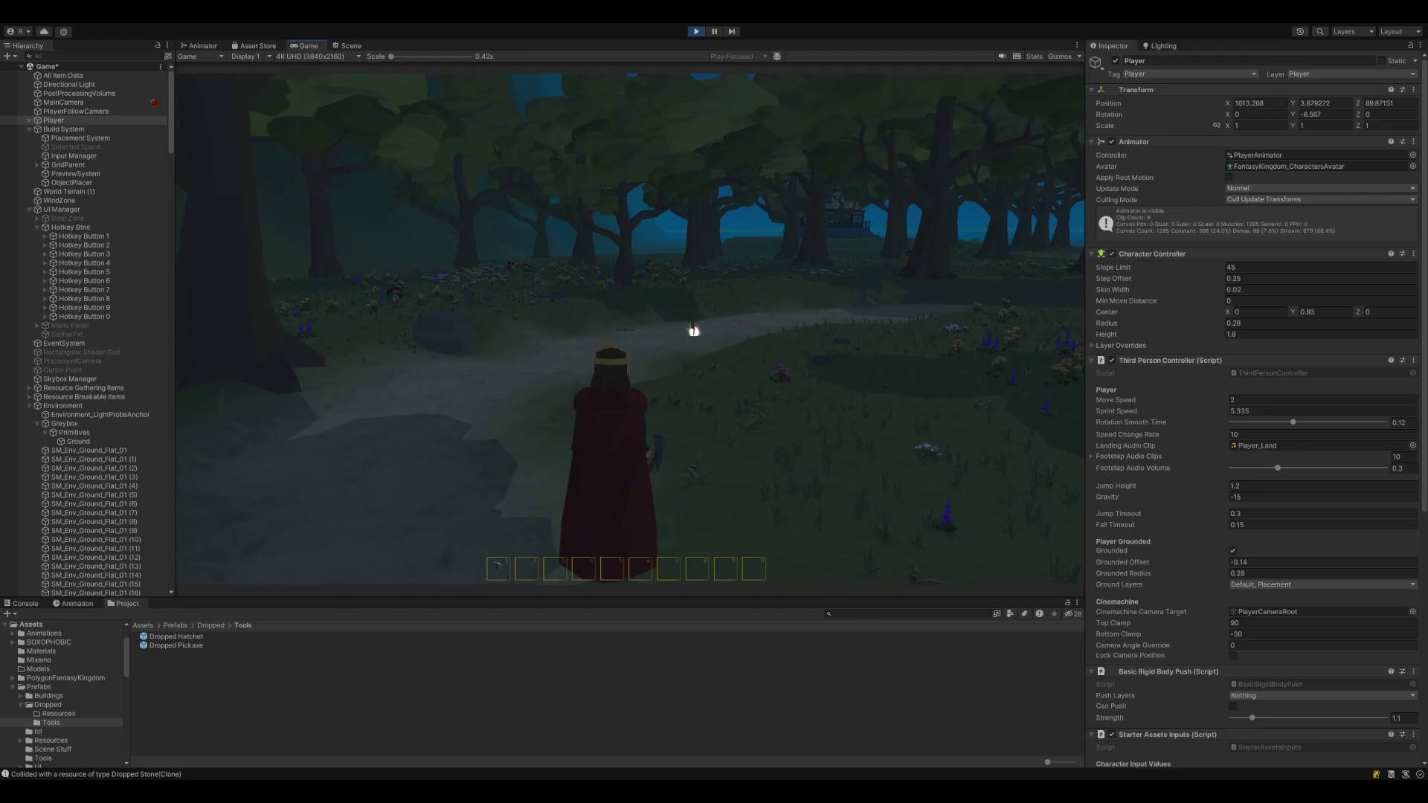
key("w")
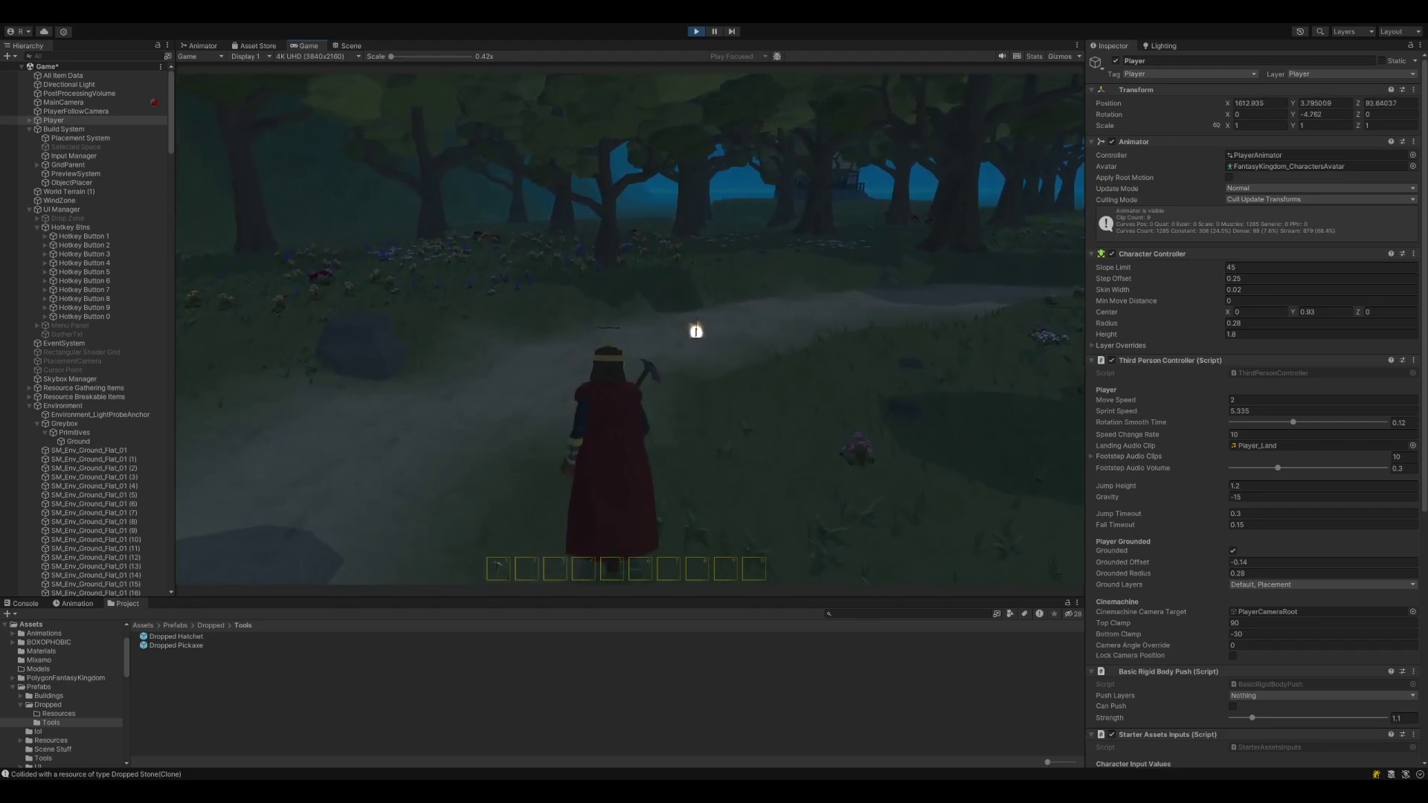
key("w")
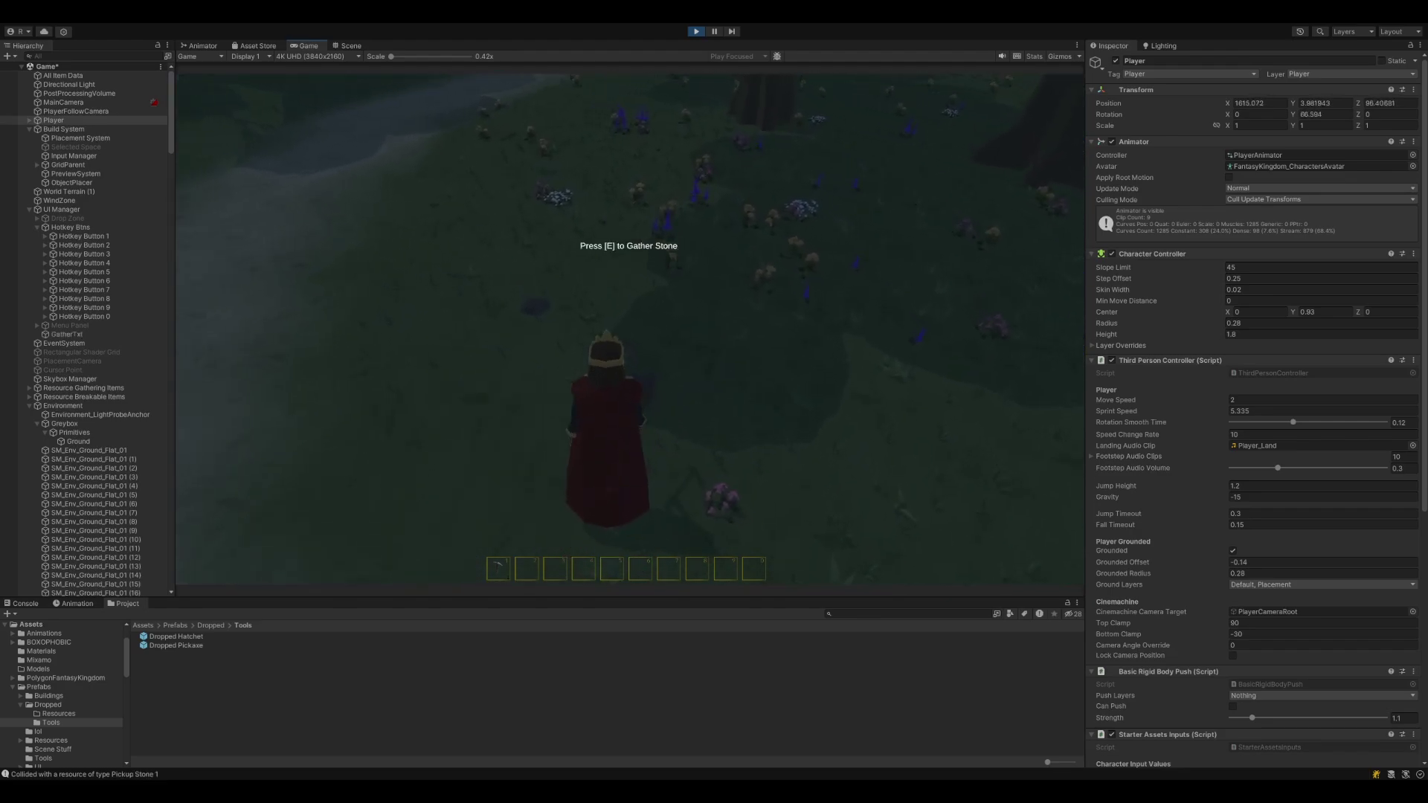
key("w")
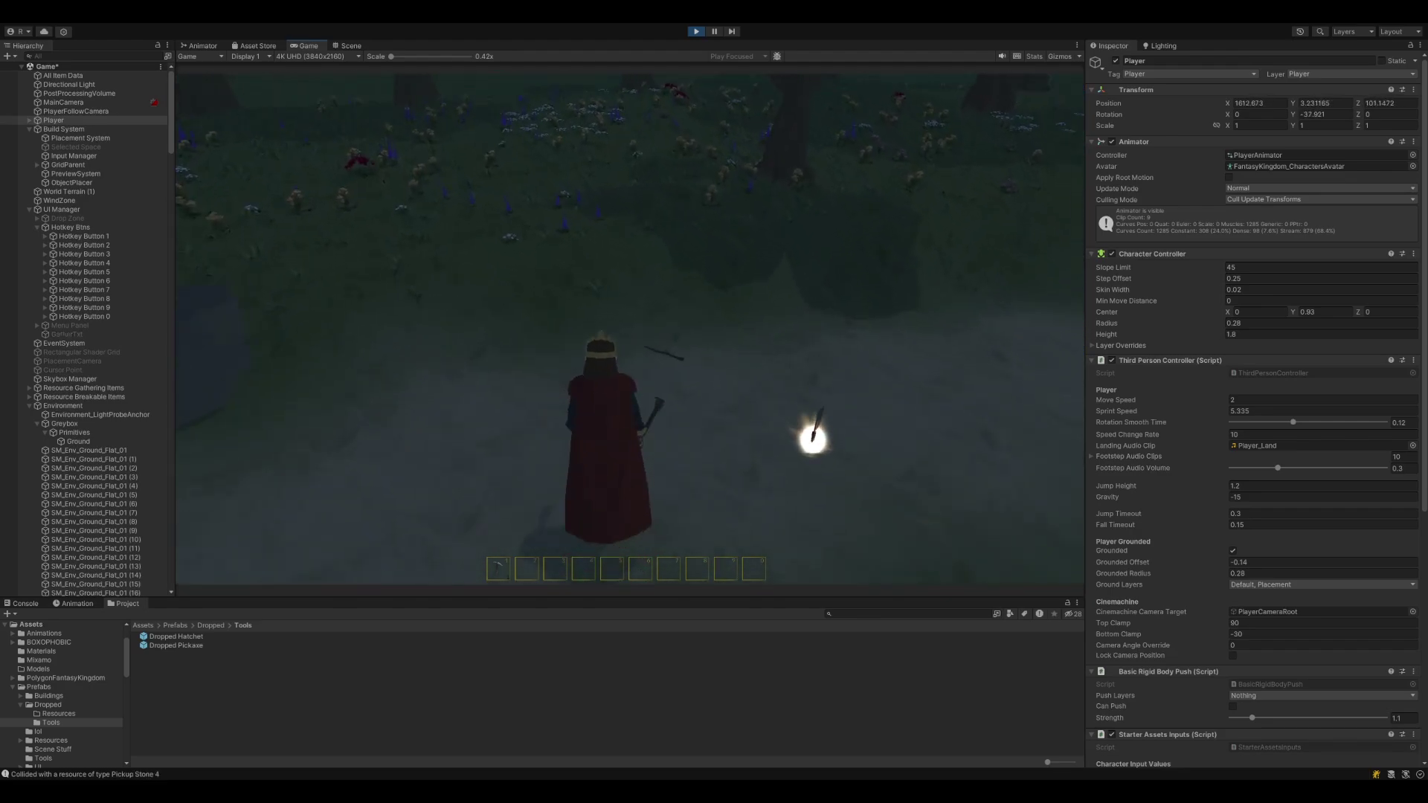
key("w")
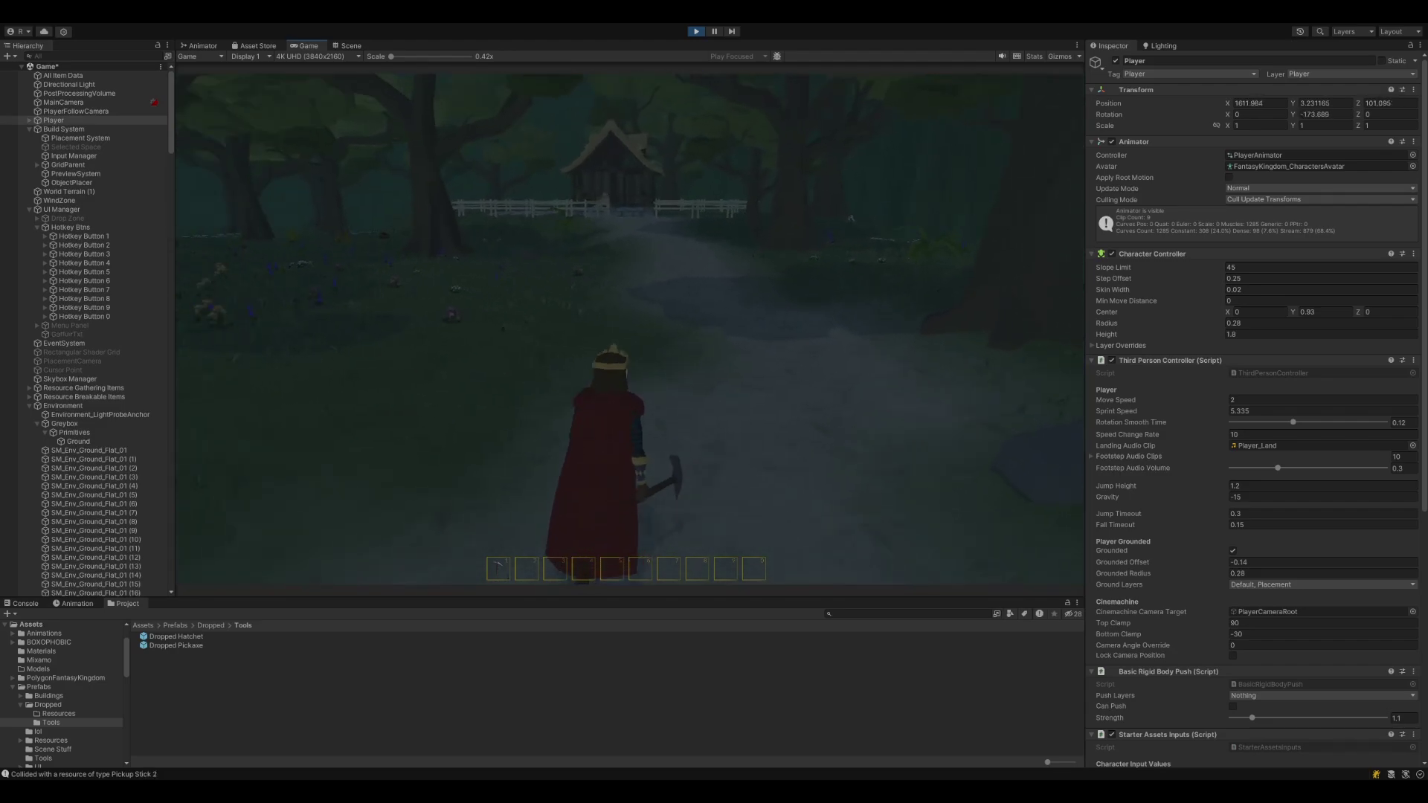
- Walk back toward the fenced cabin and gather fiber from the large leafy plant beside the path
key("w")
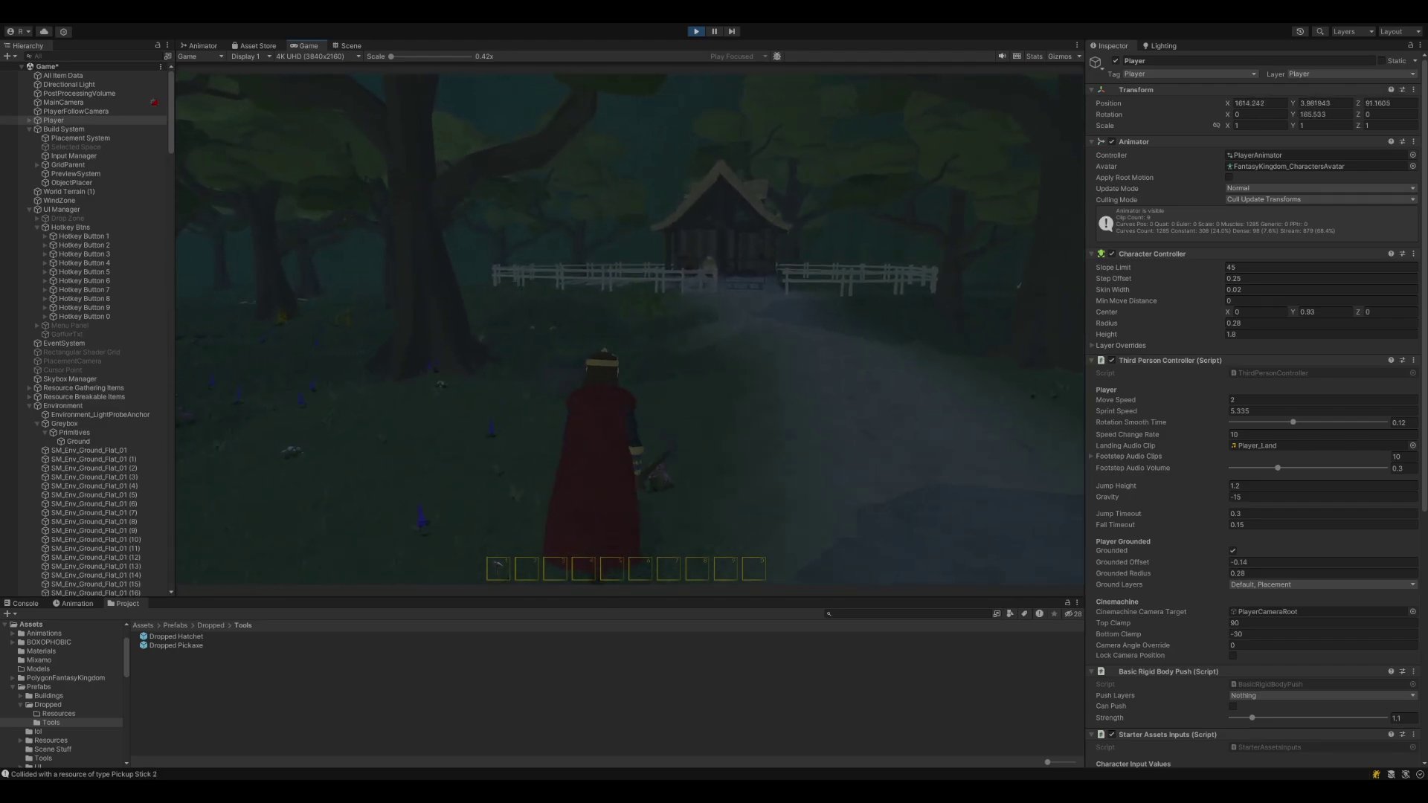
key("w")
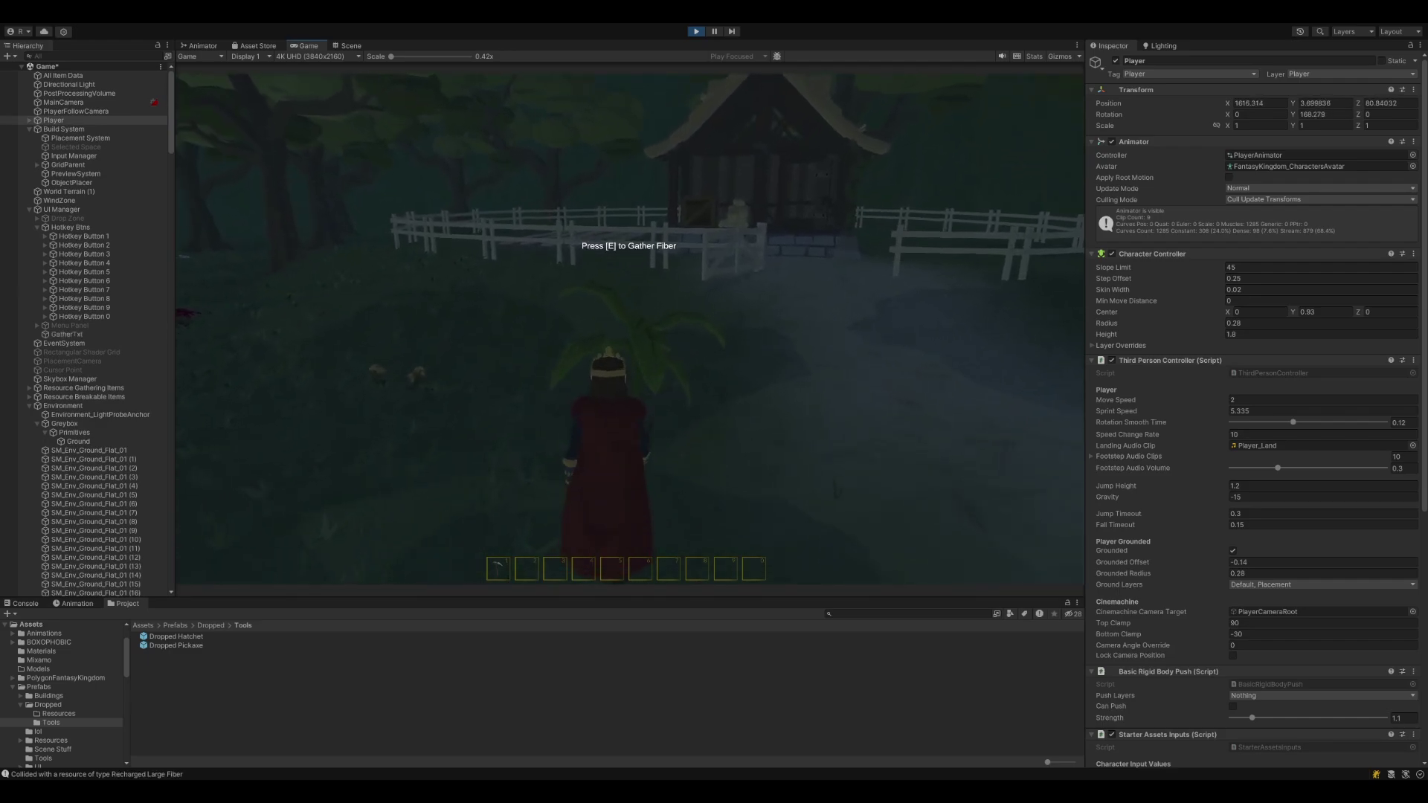
key("w")
- Drop stone and sticks from the inventory onto the ground and pick them up again
key("i")
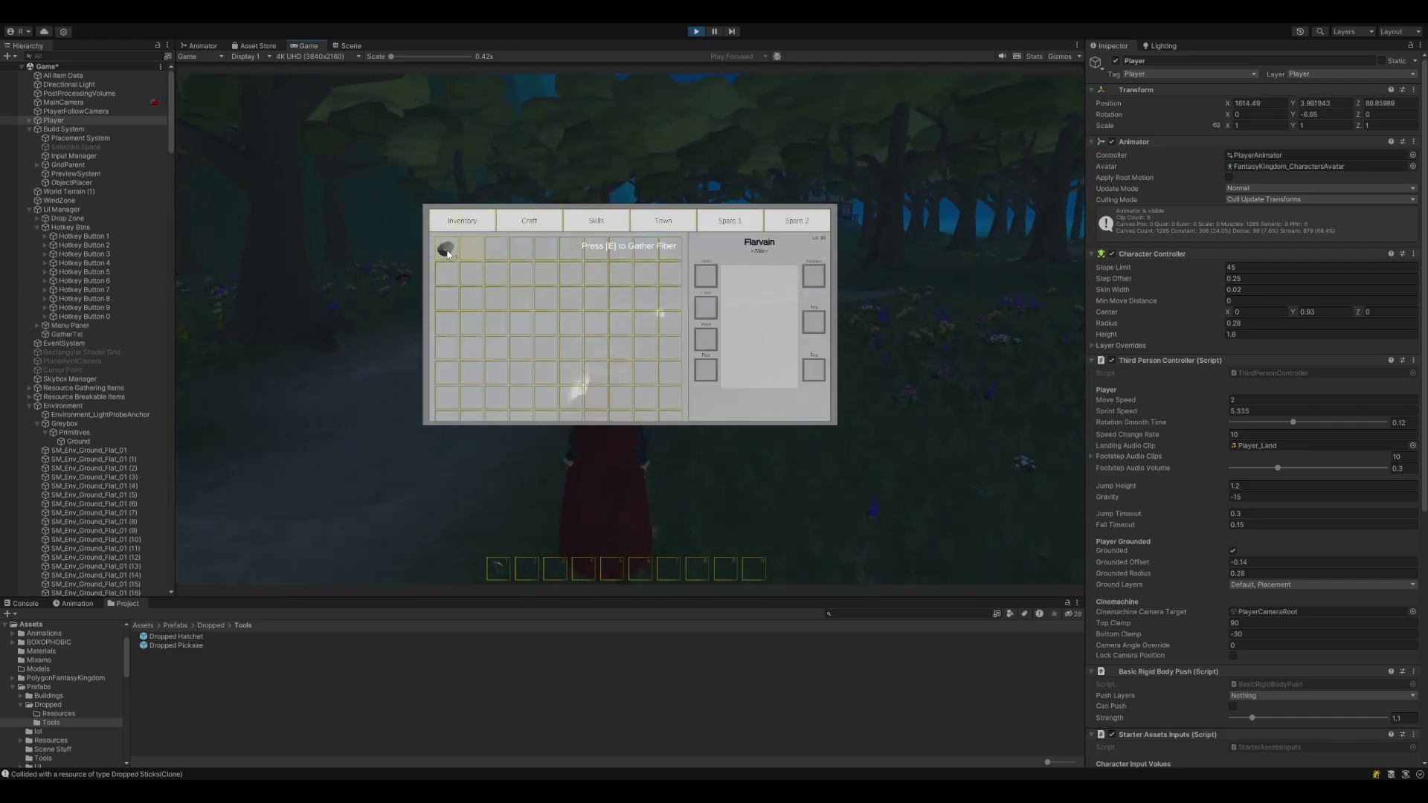
key("i")
key("s")
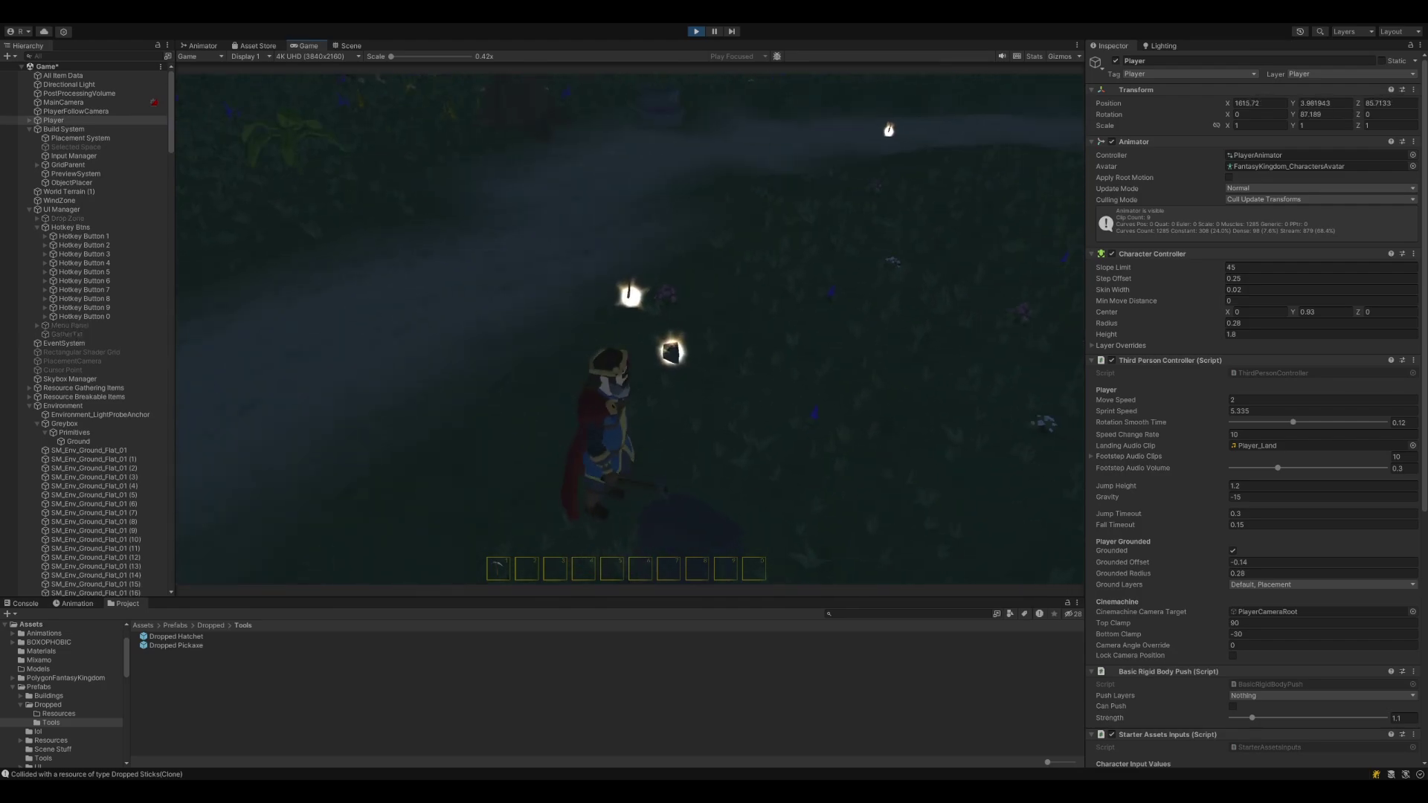
key("w")
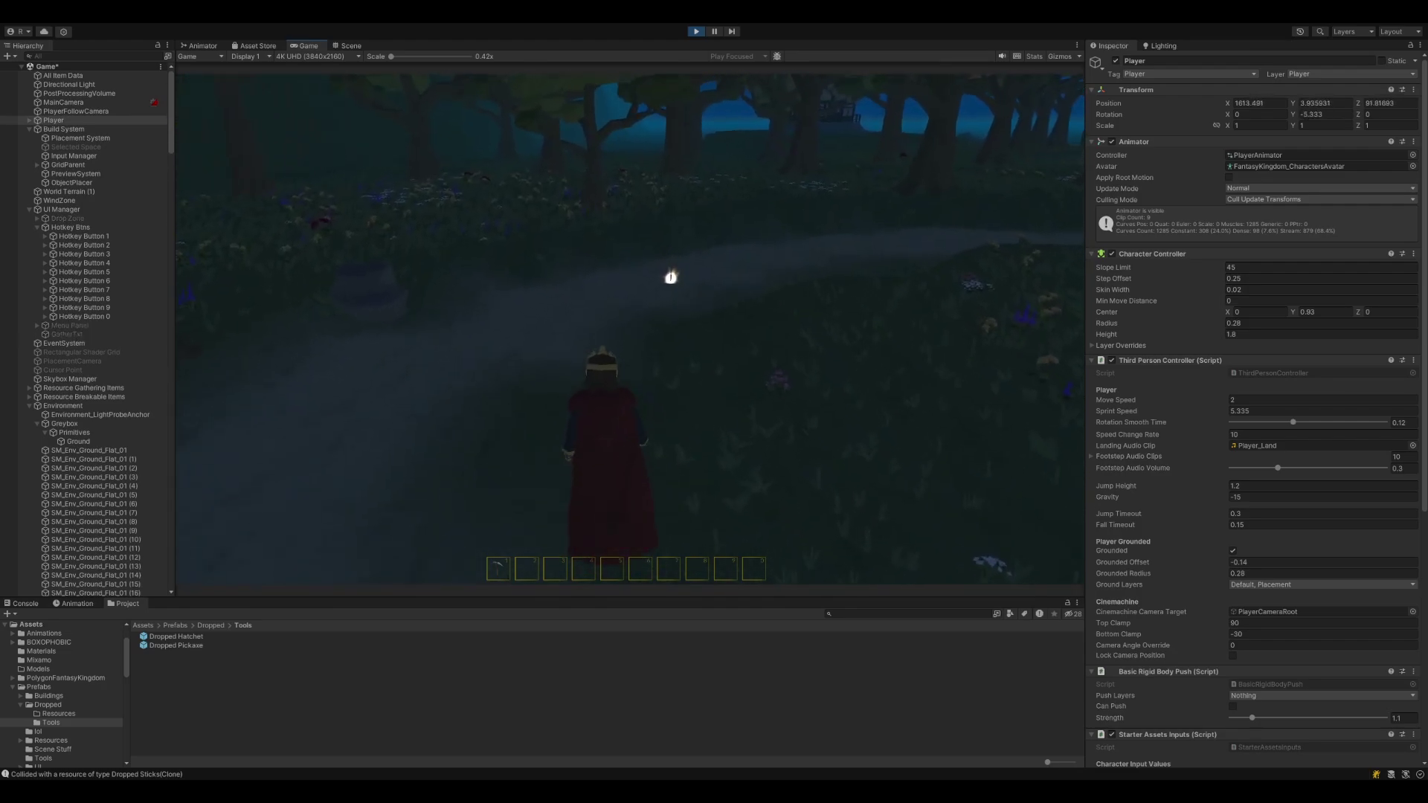
- Gather the glowing hatchet on the path and put it in the second hotkey slot
key("w")
key("w")
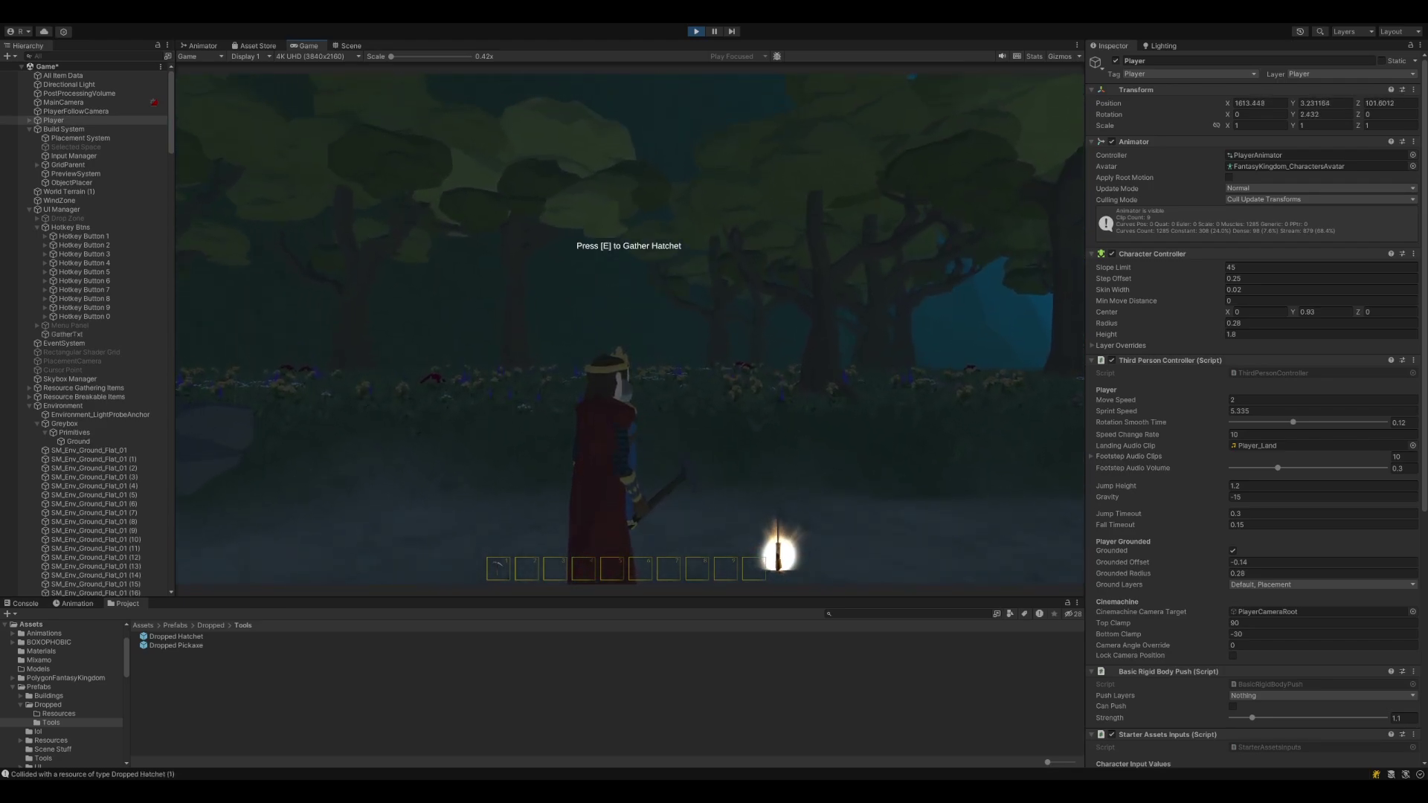
key("w")
key("e")
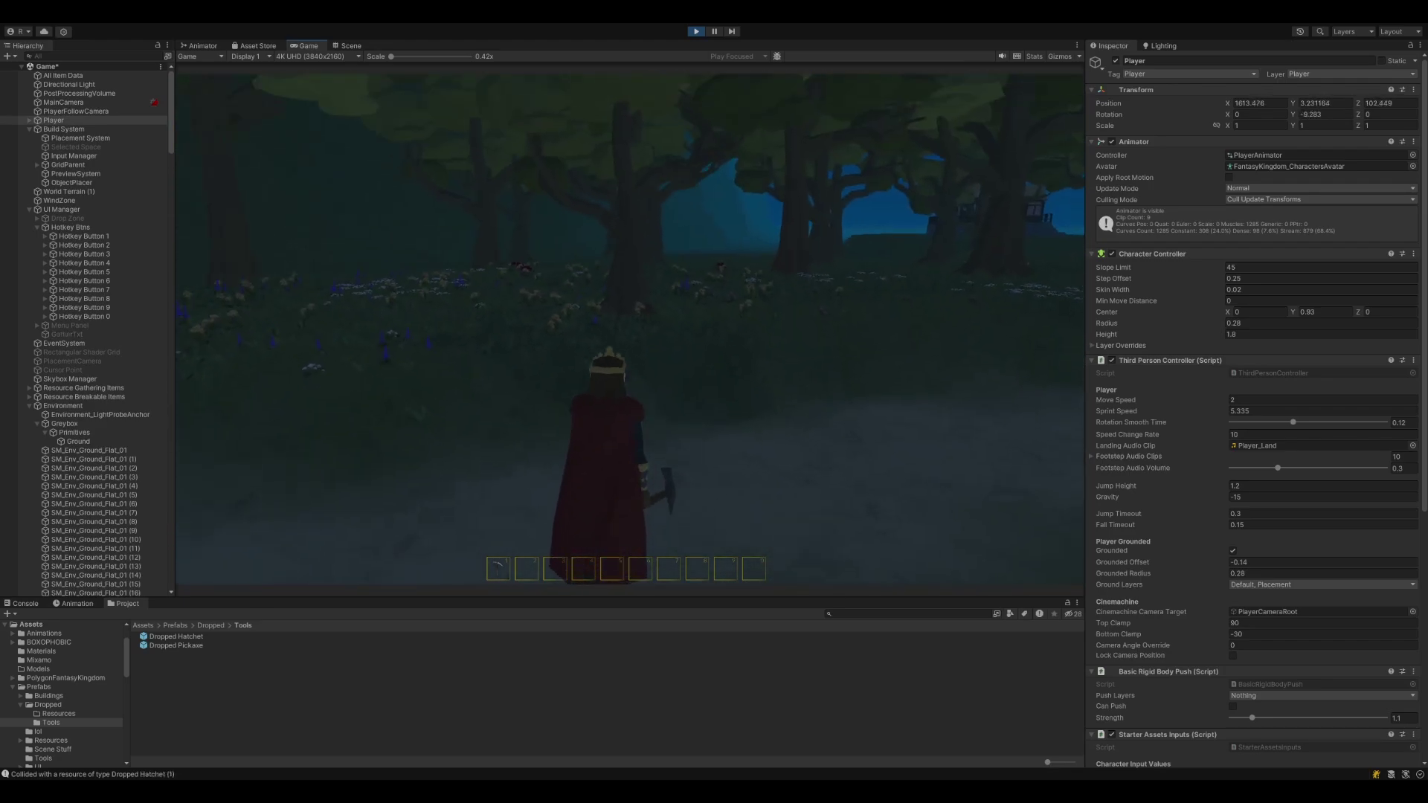
key("Tab")
left_click_drag(522, 248, 525, 297)
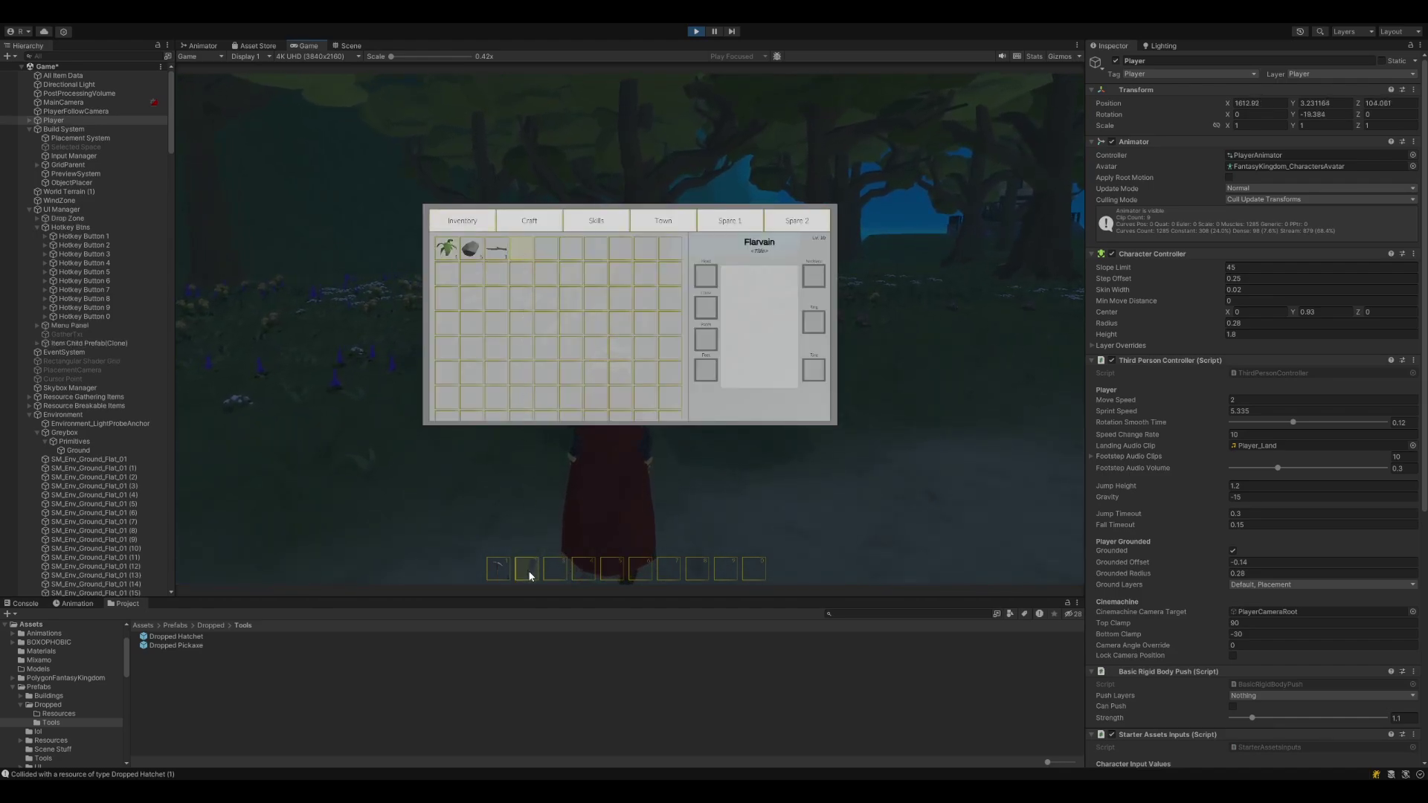
key("i")
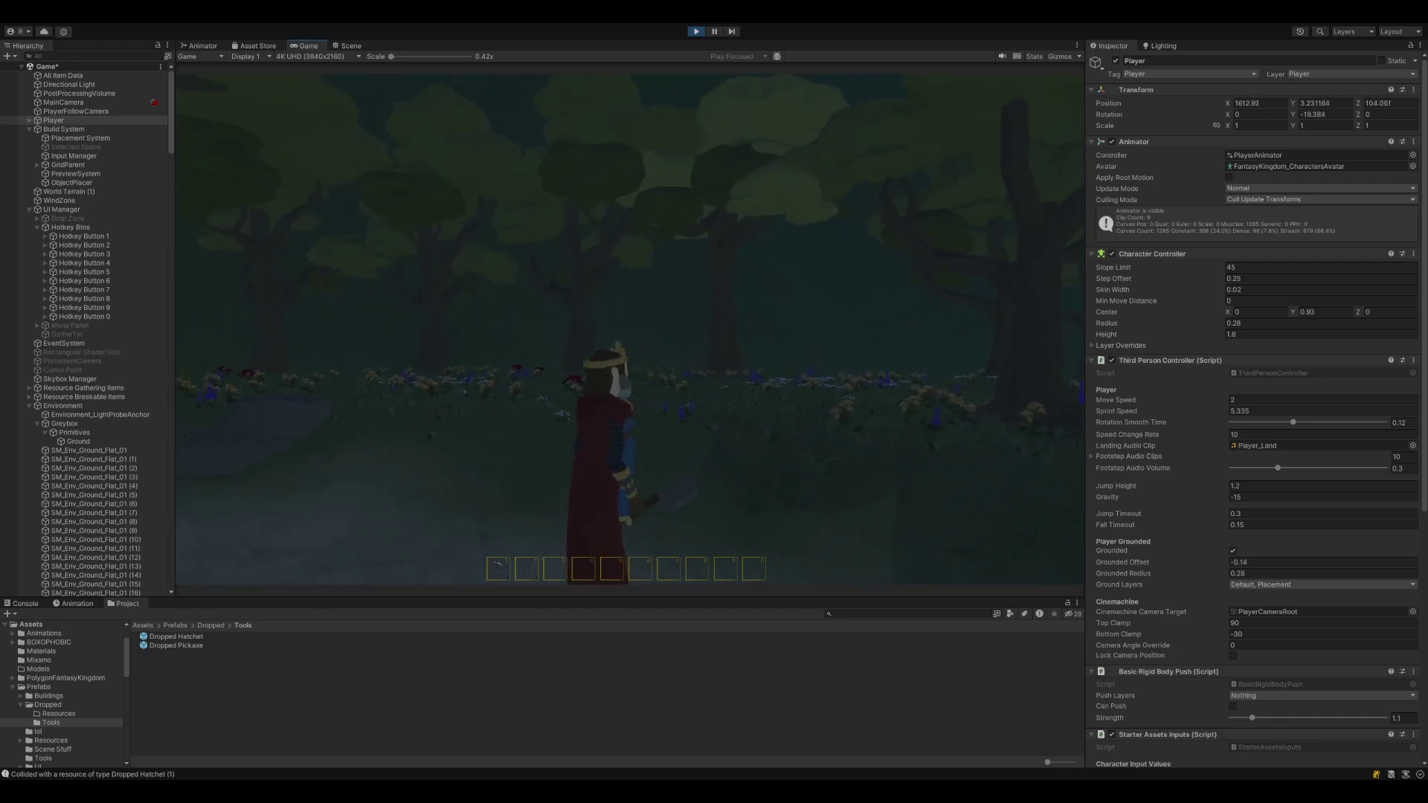
- Swing the hatchet at the tree beyond the path and put the sticks in the third hotkey slot
key("w")
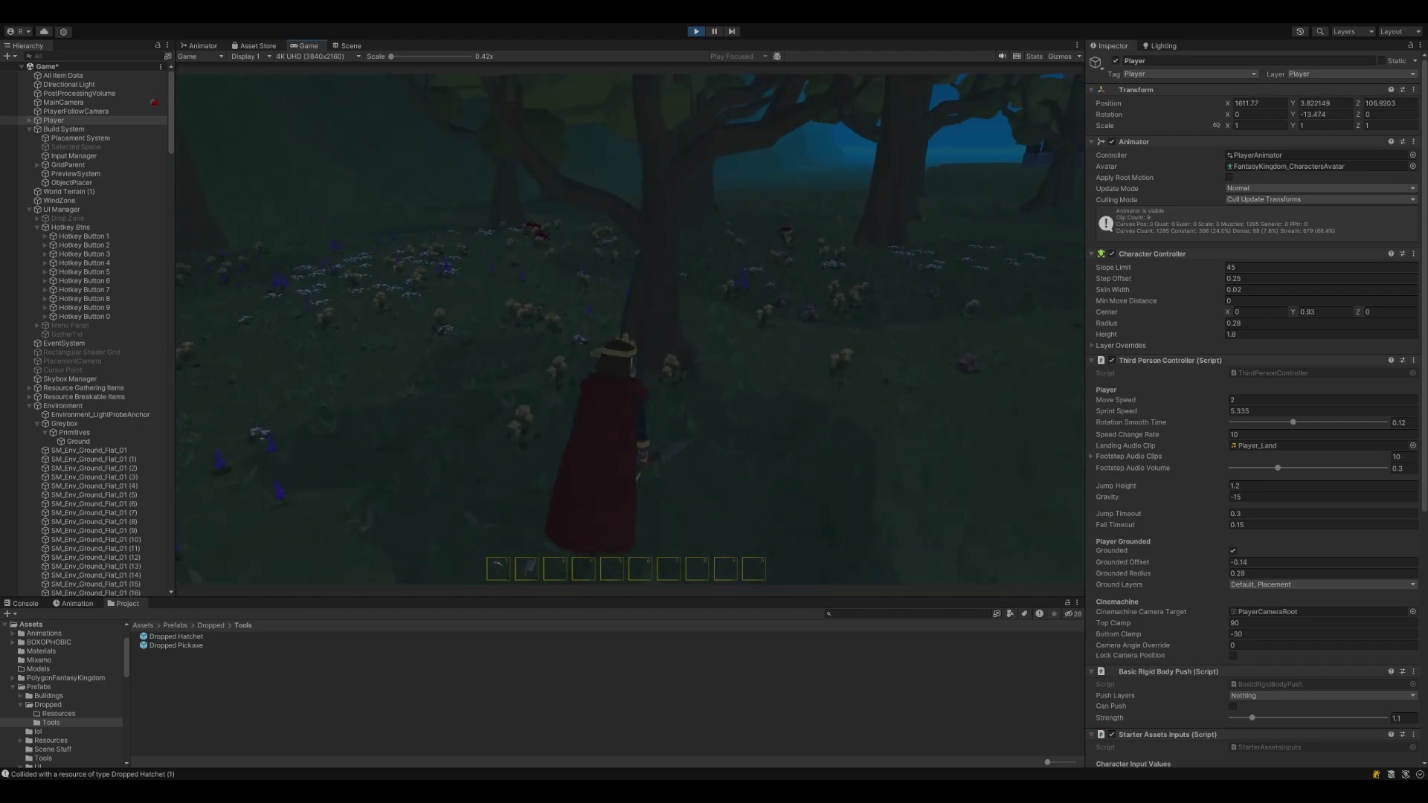
key("w")
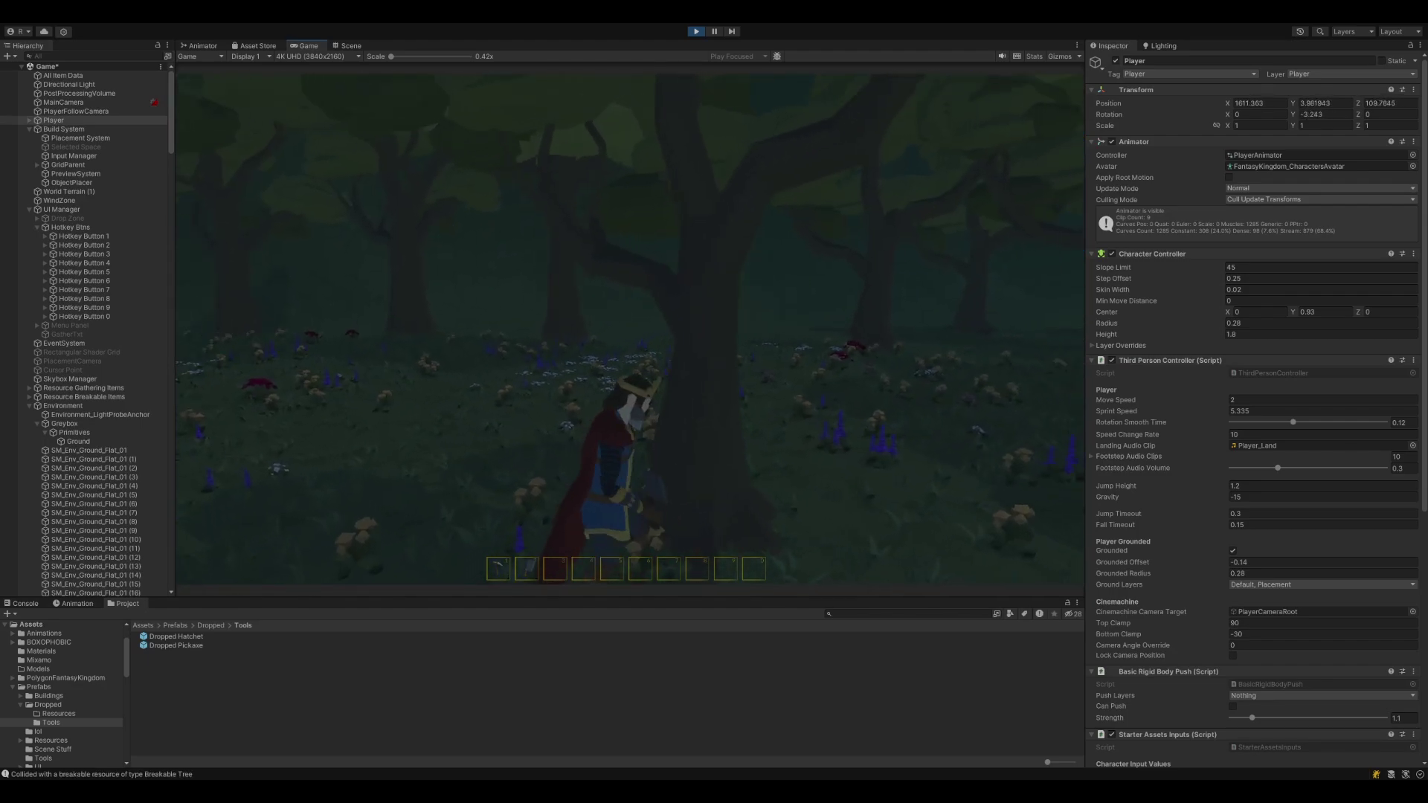
key("e")
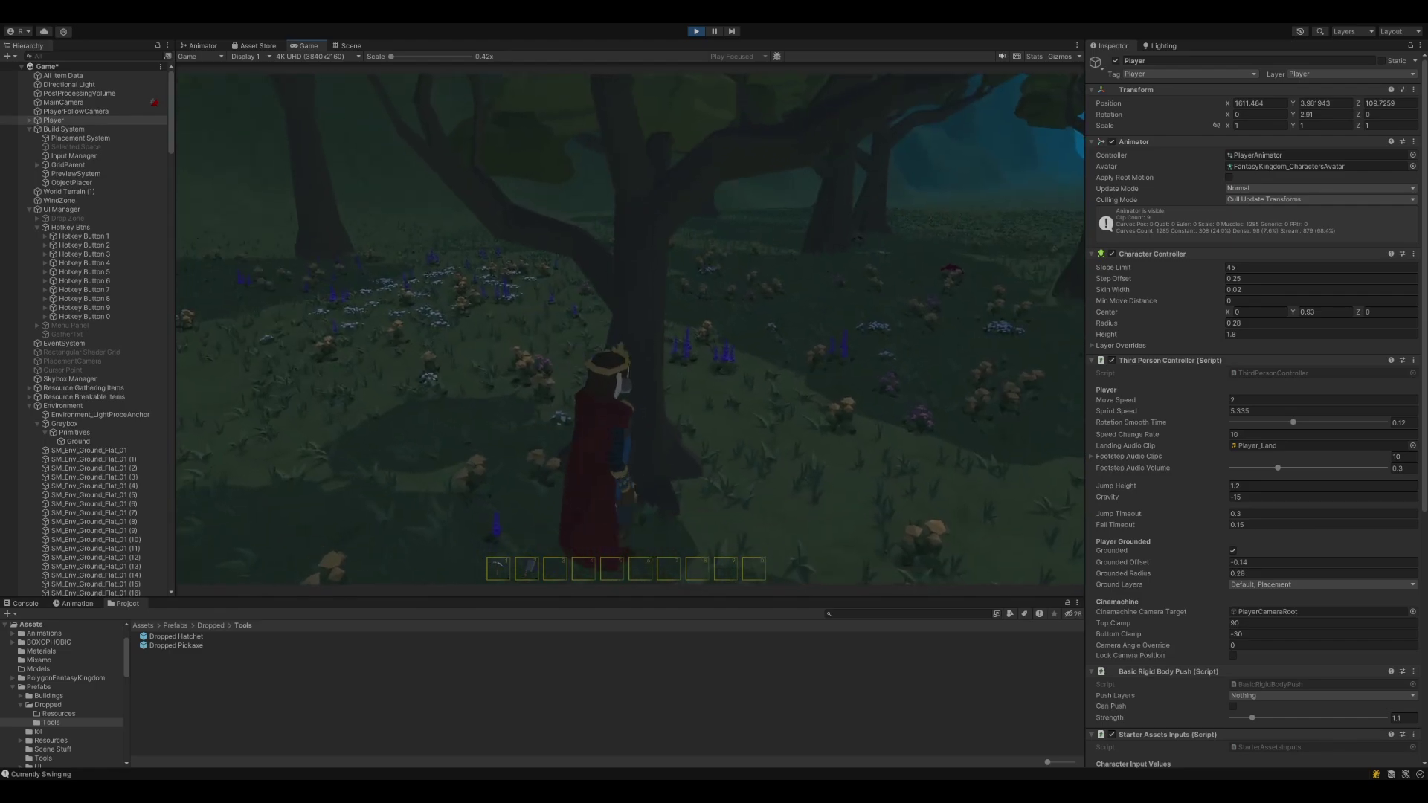
key("i")
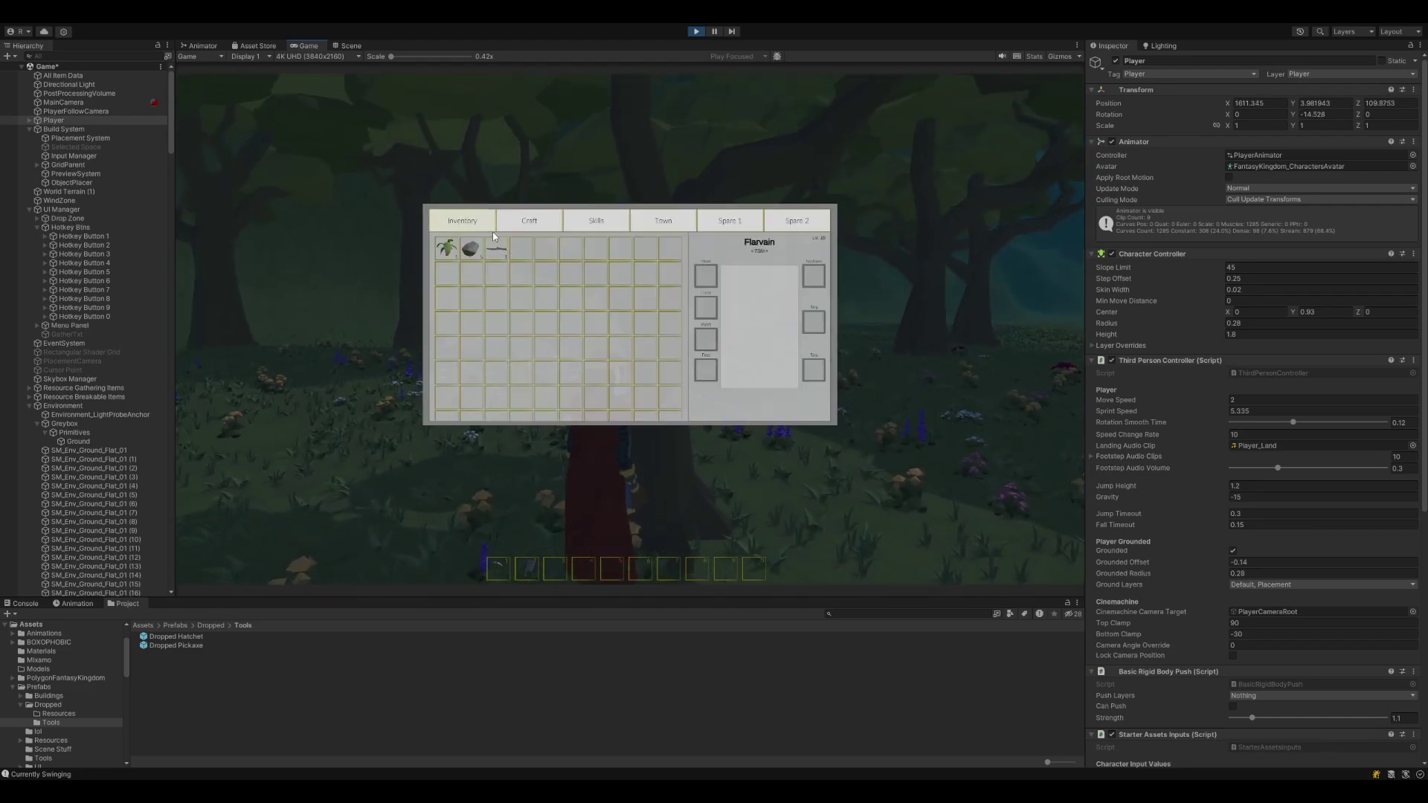
key("i")
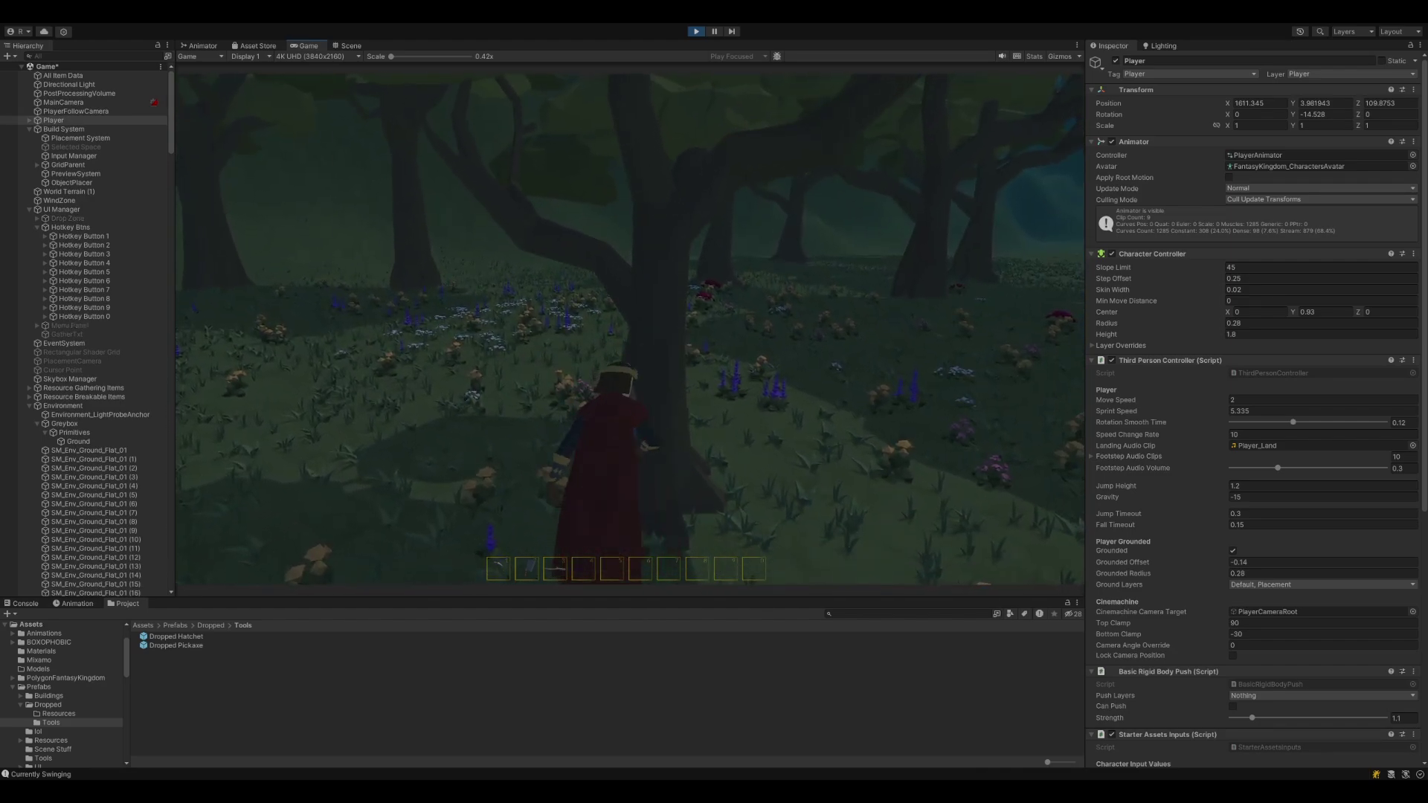
- Fell the tree and gather the dropped wood around its stump
key("d")
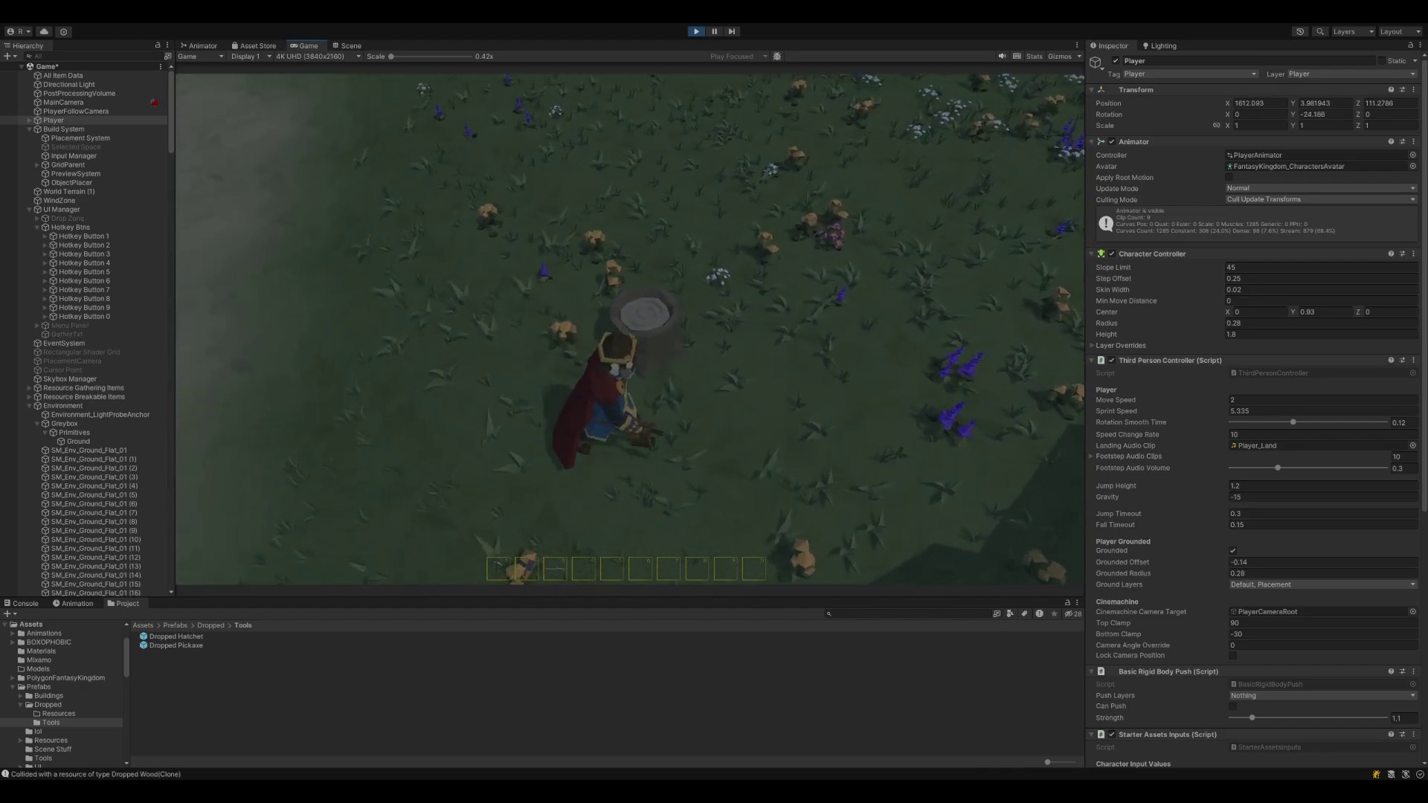
key("s")
key("d")
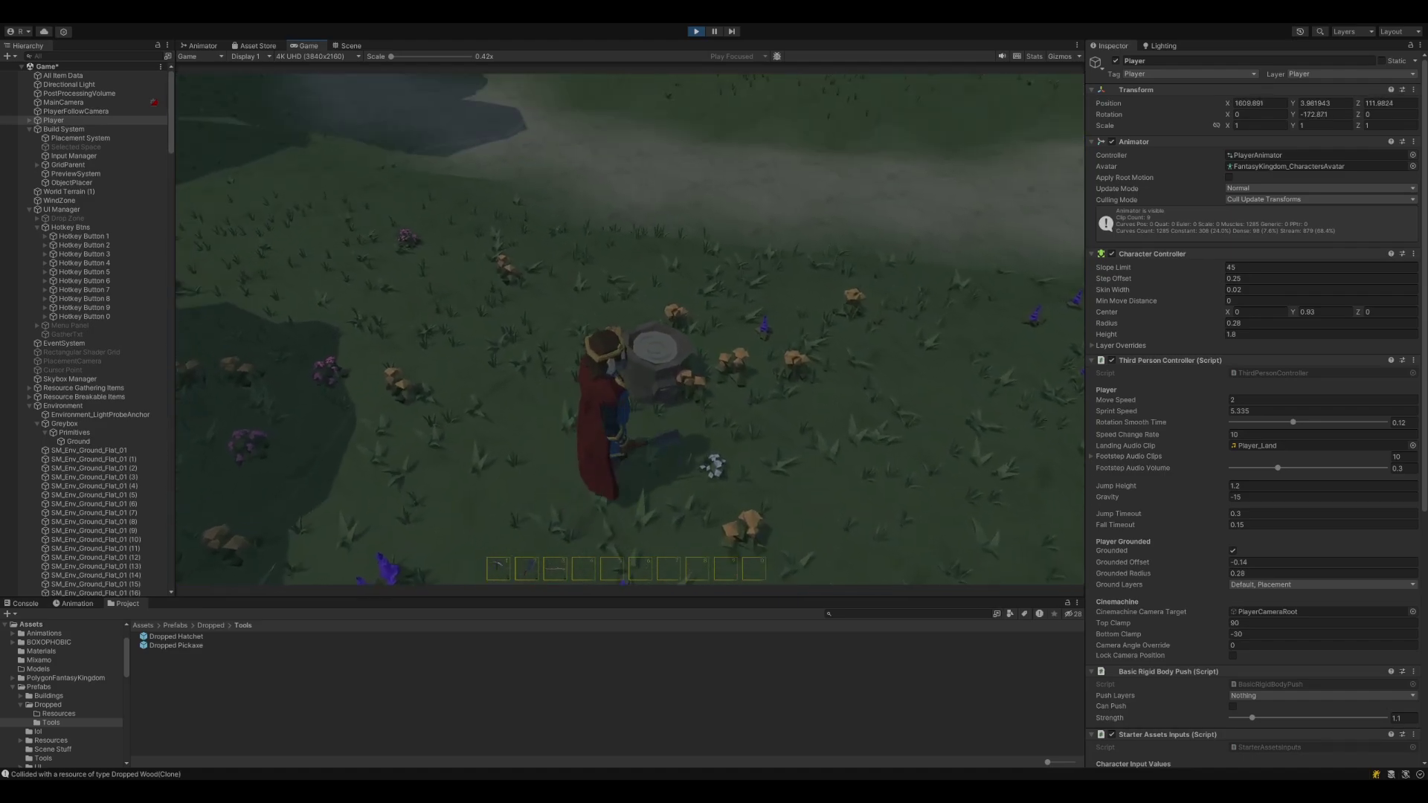
key("w")
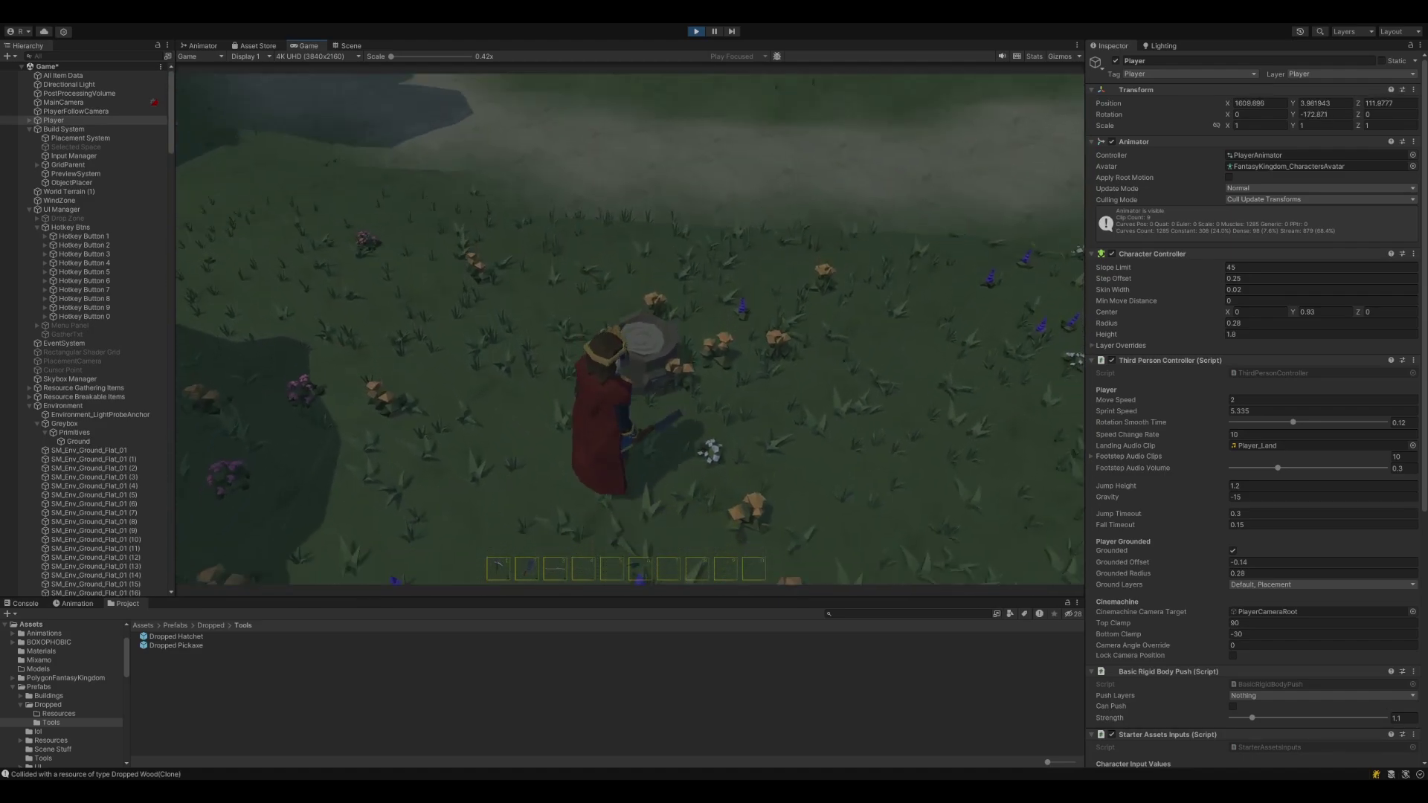
key("w")
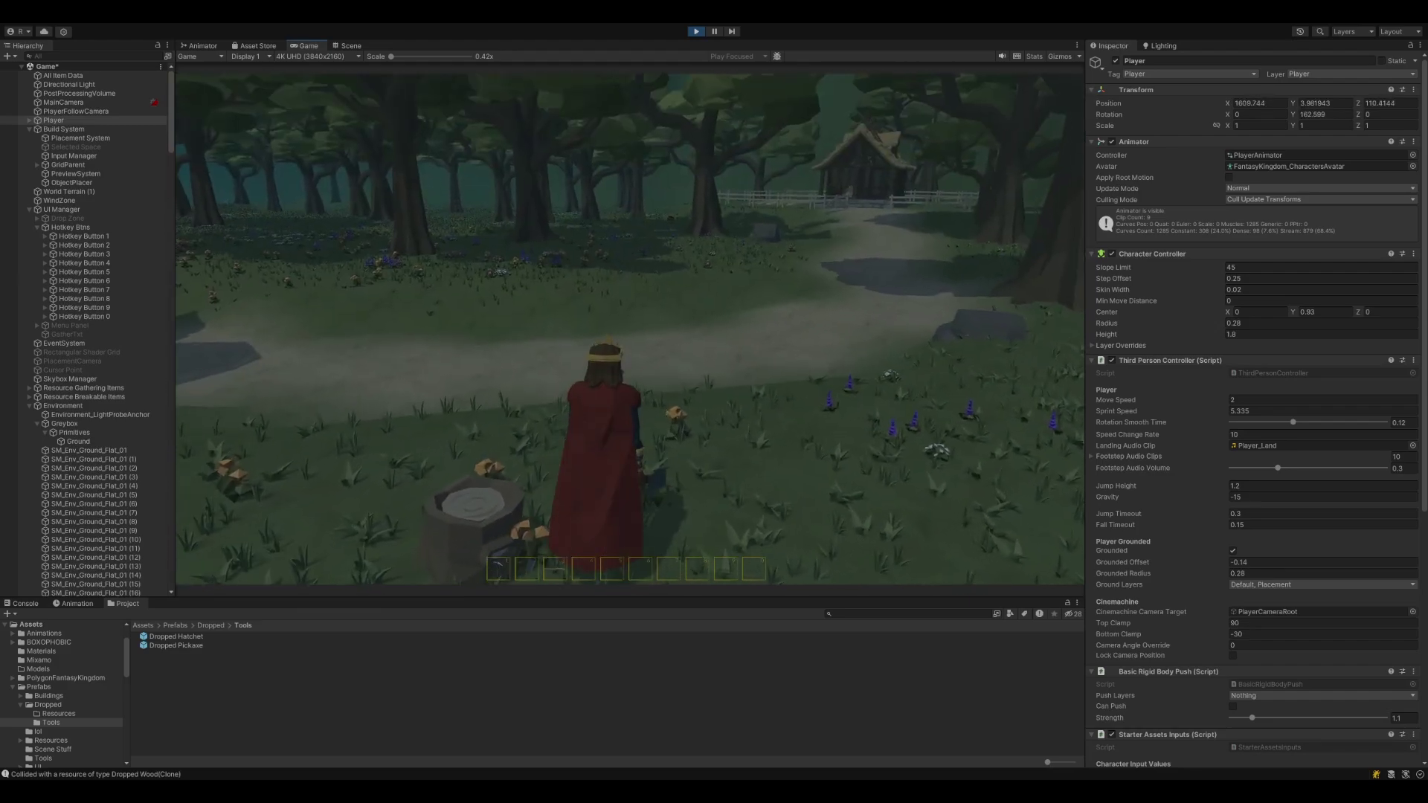
- Walk the player along the forest path and past the open pavilion towards the half-timbered house to show the terrain
key("w")
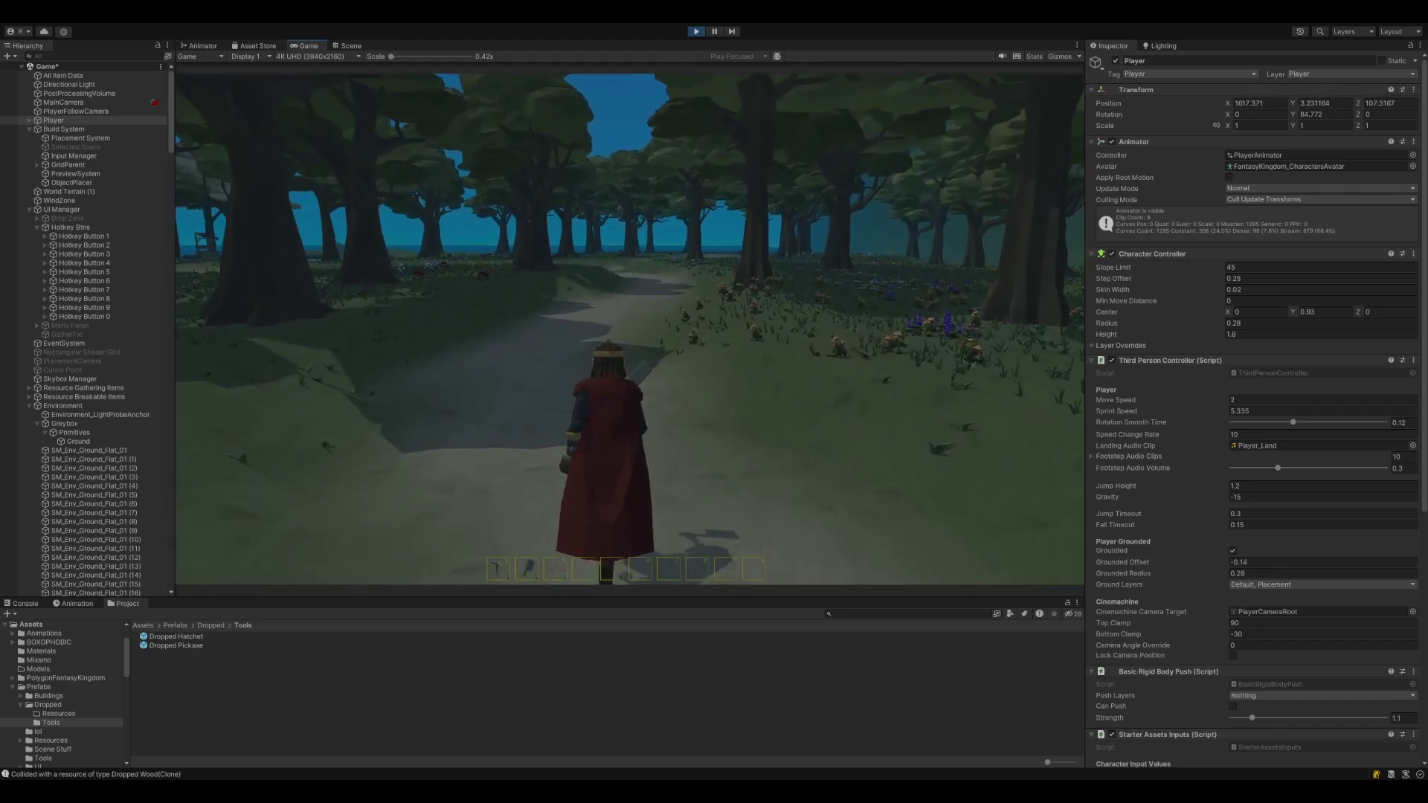
key("w")
key("3")
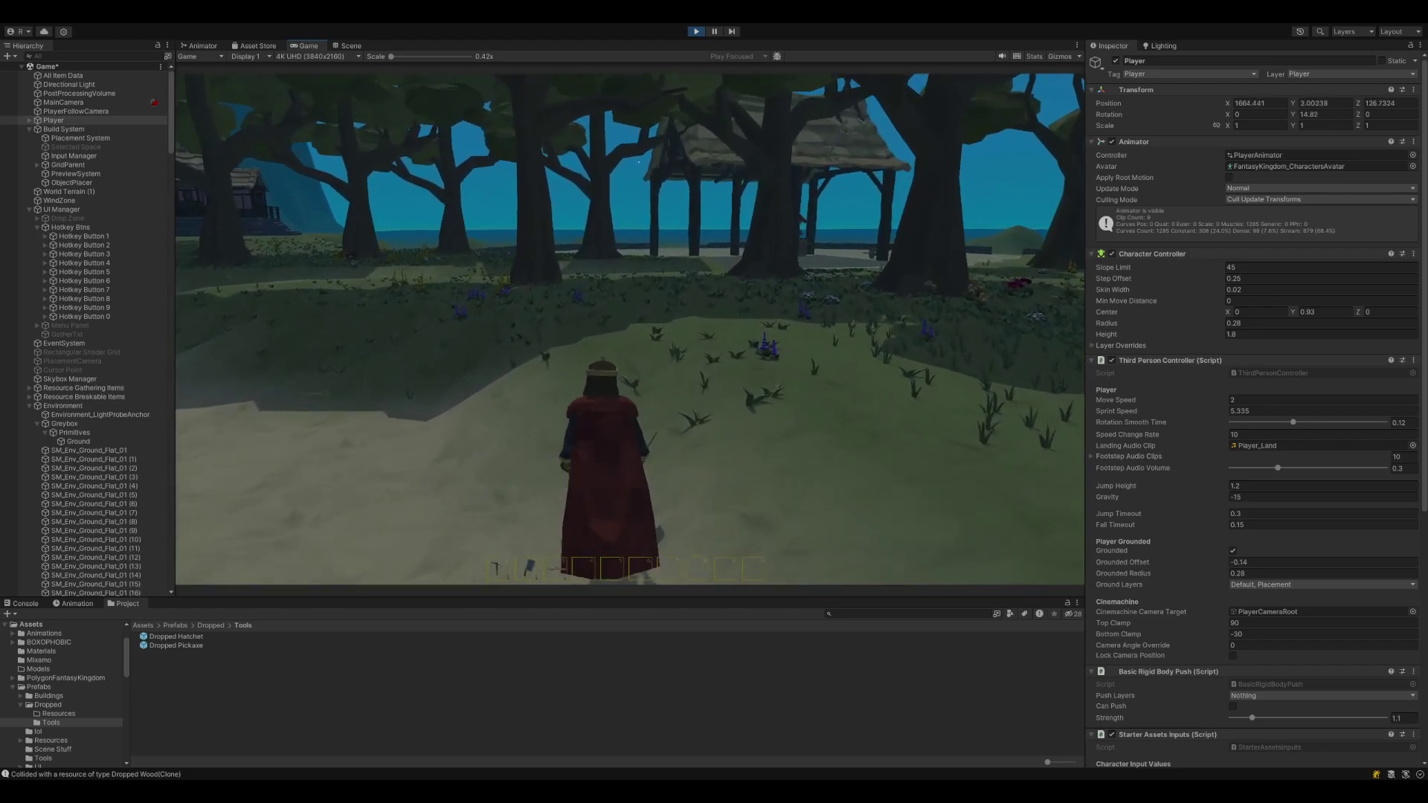
key("shift+w")
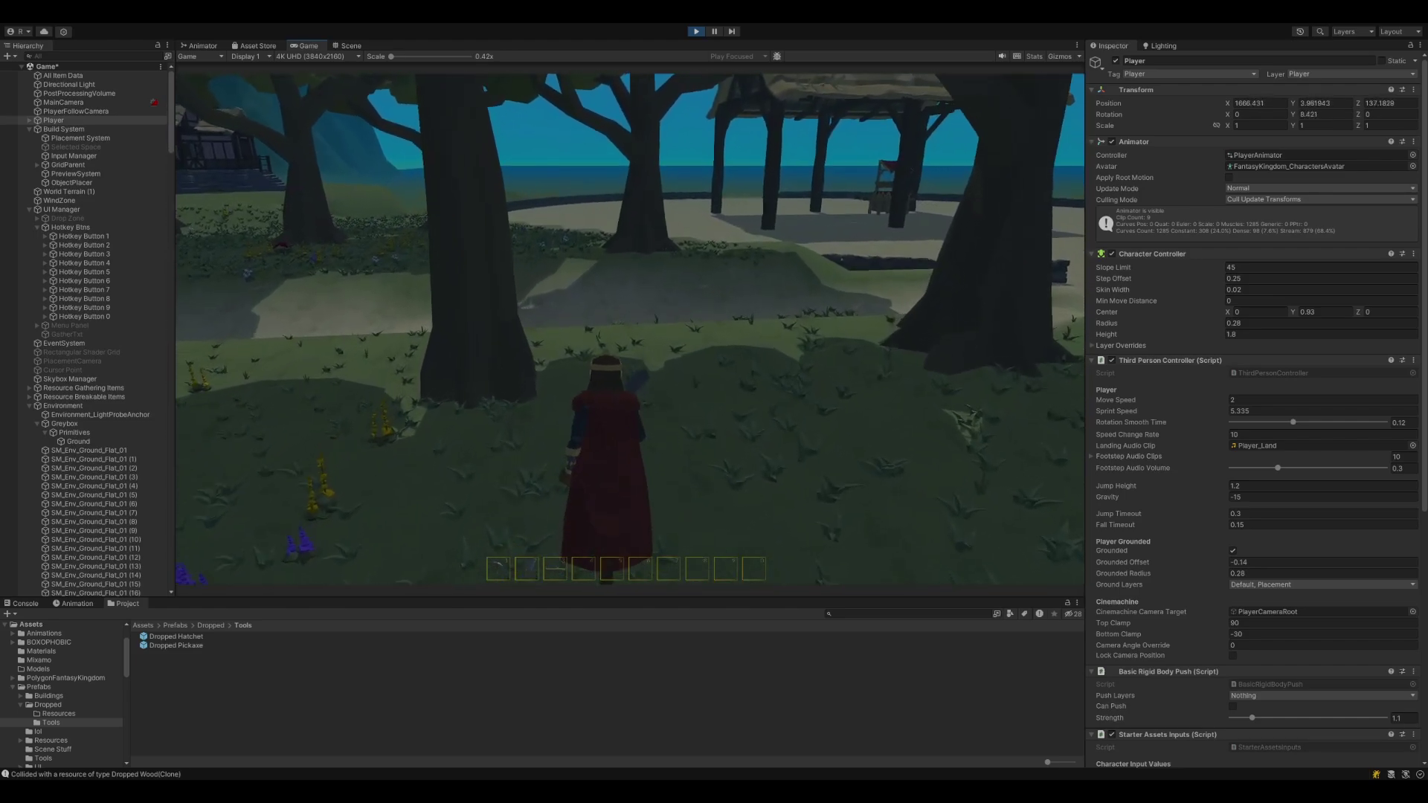
key("w")
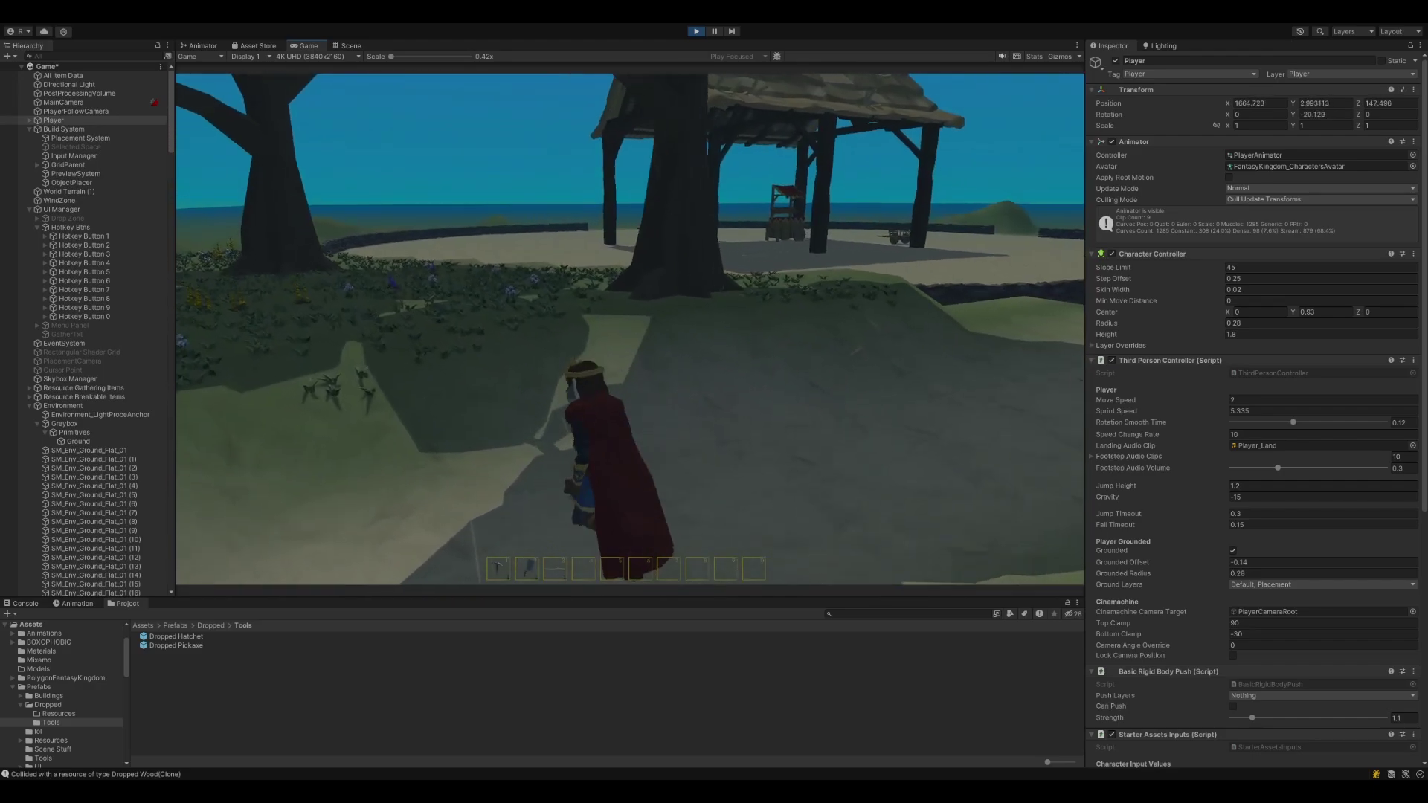
key("w")
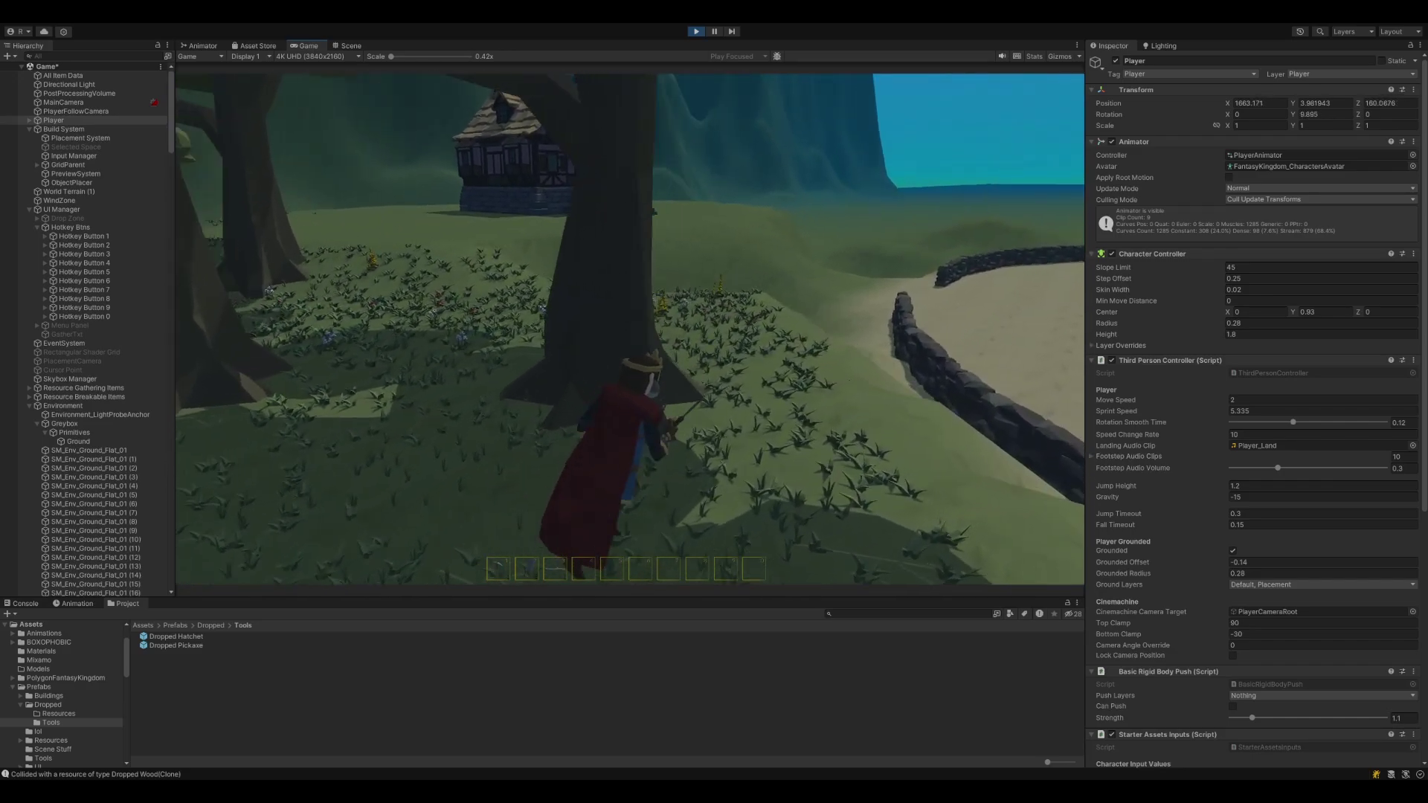
key("w")
key("w")
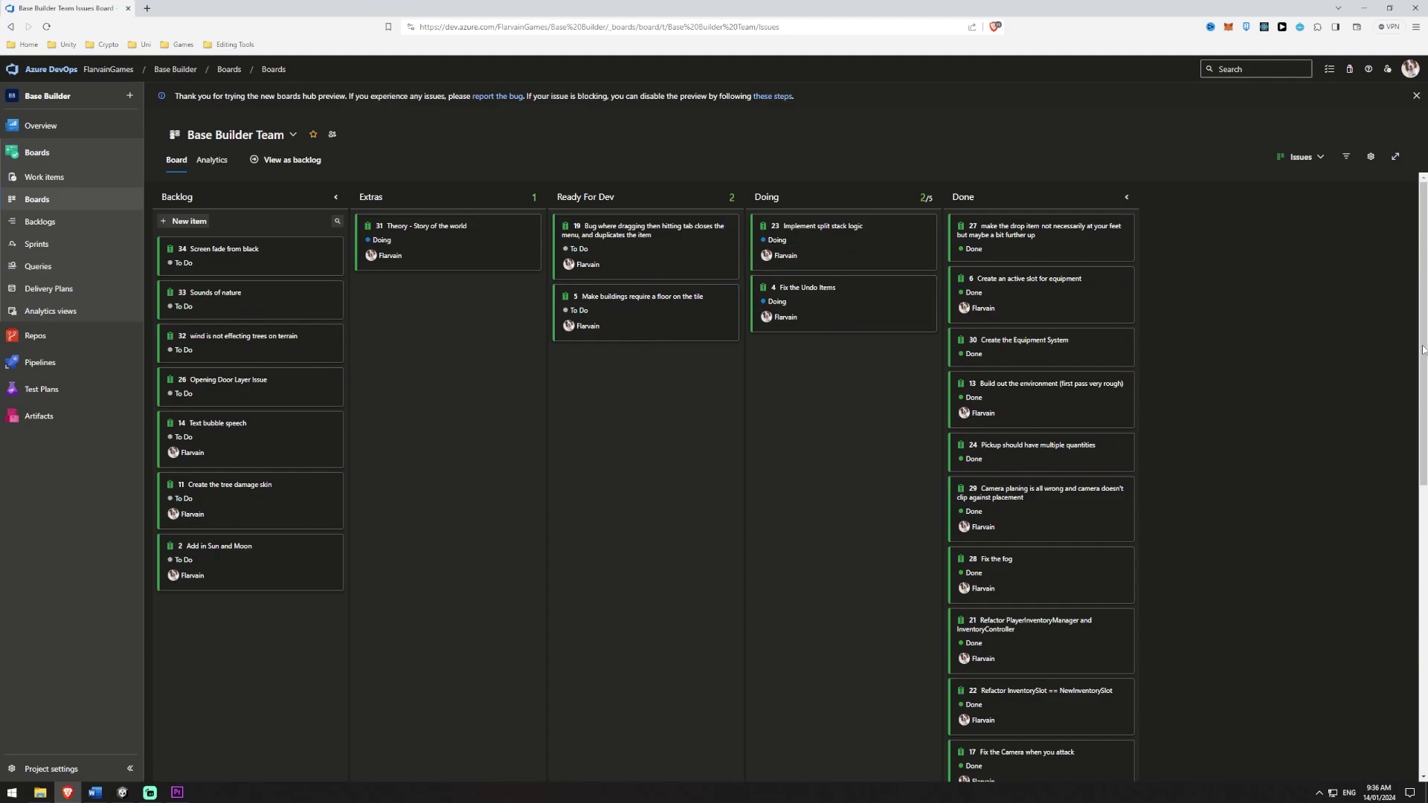
- Switch to the Azure DevOps issues board, review the Done column and read the "Create the Equipment System" issue
left_click_drag(1423, 349, 1423, 639)
scroll(700, 305, "up", 10)
left_click(1013, 339)
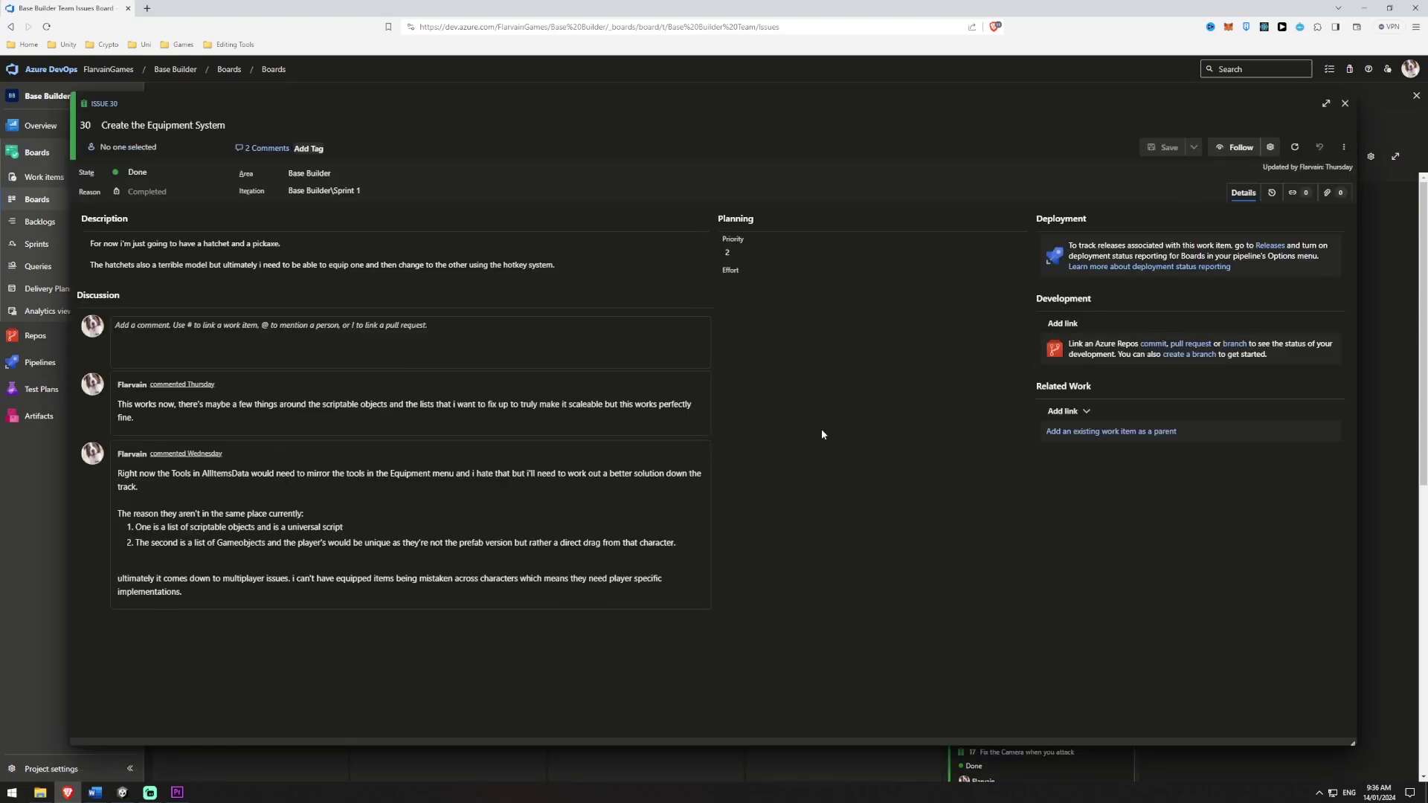
left_click(1346, 104)
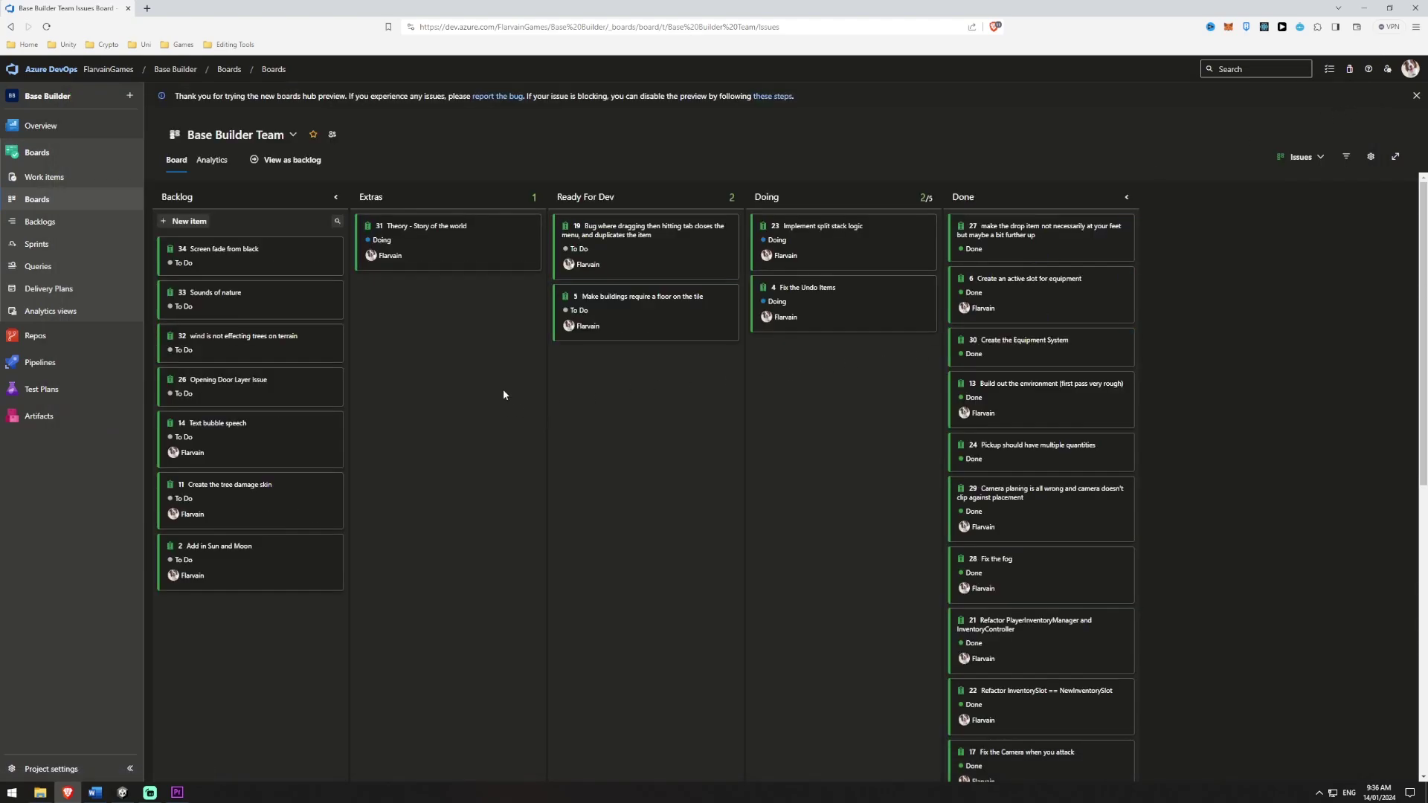
- View the team's Sprint 1 taskboard and check its list of available sprints
left_click(37, 246)
left_click(1218, 171)
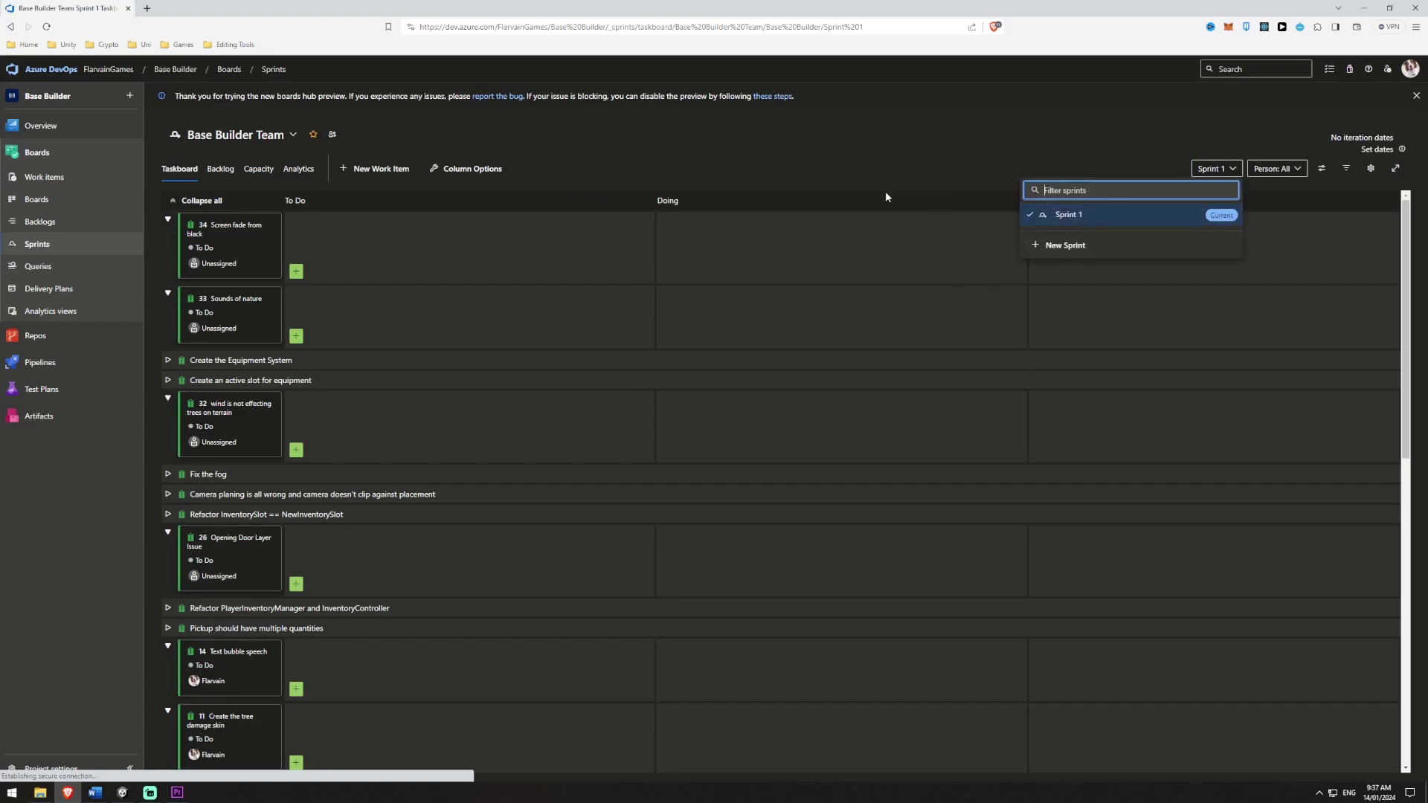
left_click(861, 171)
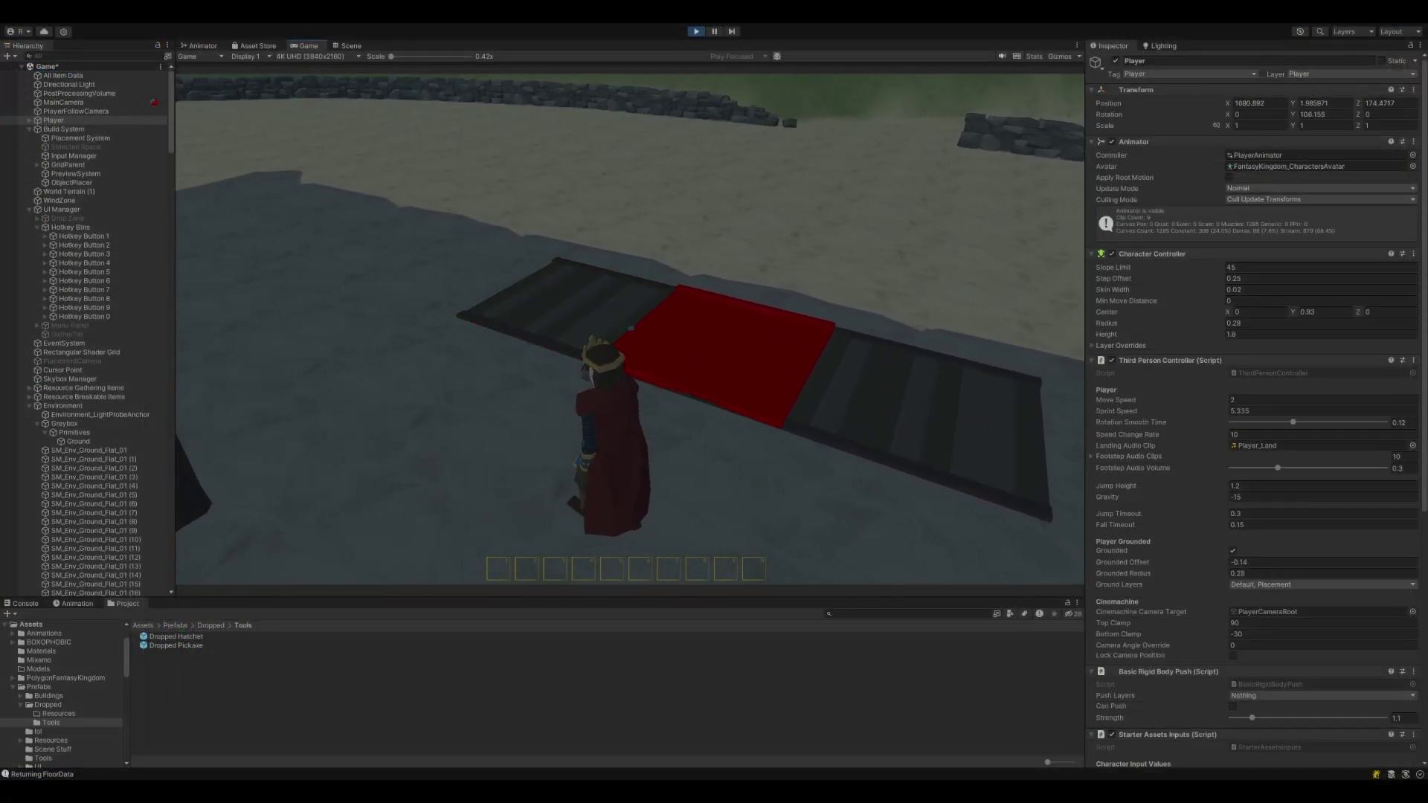
- Back in the Unity game, place a door wall on the middle floor tile with bay window walls on both sides
key("w")
key("s")
key("2")
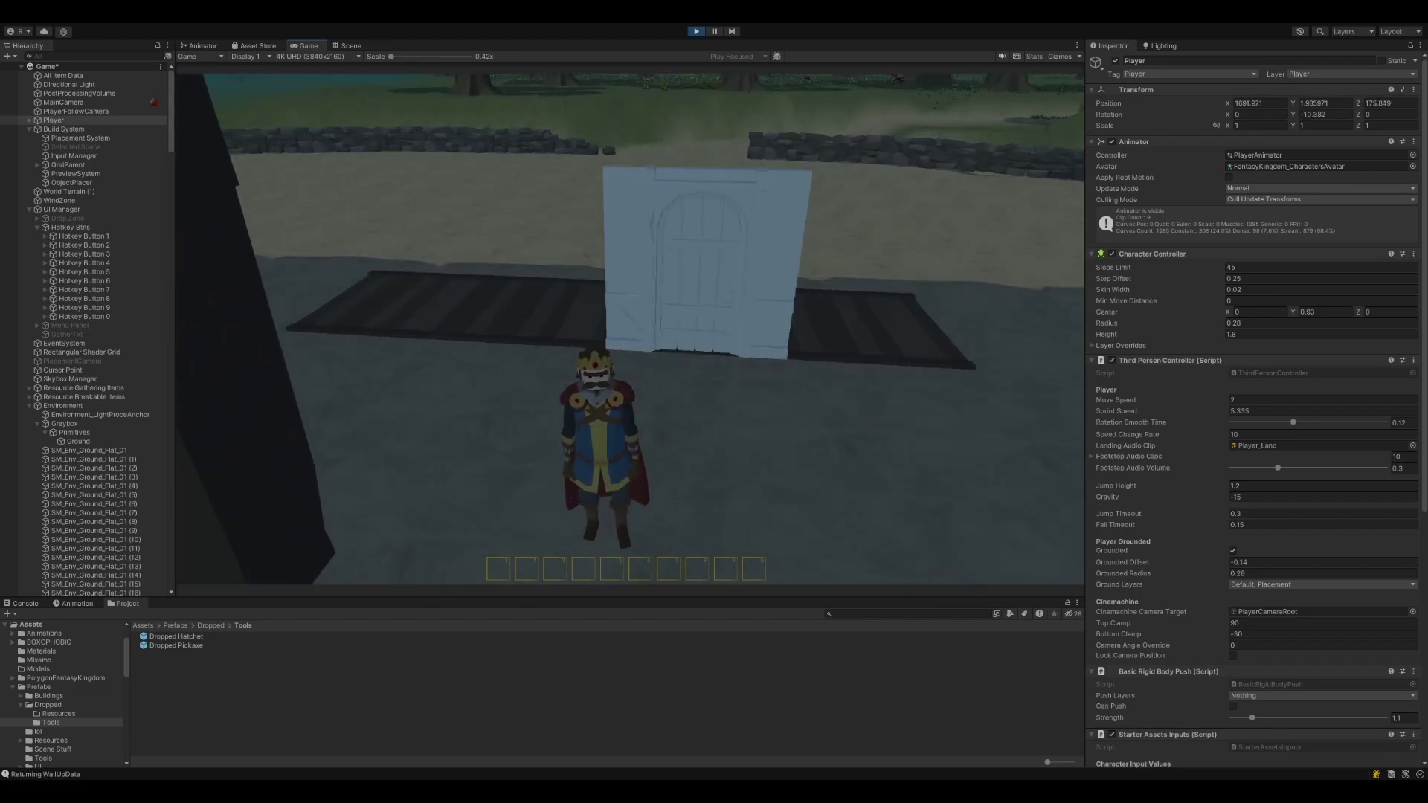
key("d")
key("3")
key("4")
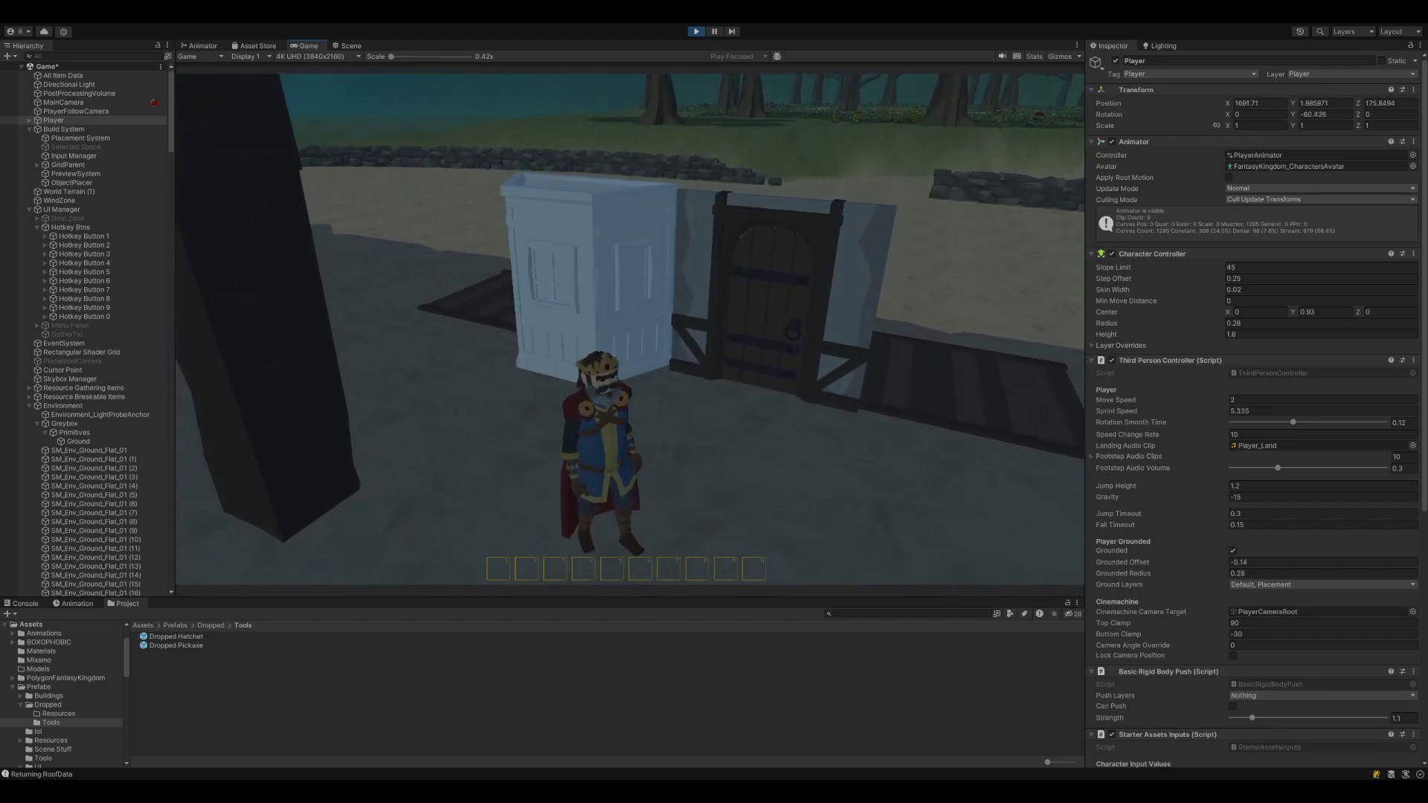
key("d")
left_click(630, 329)
left_click(629, 329)
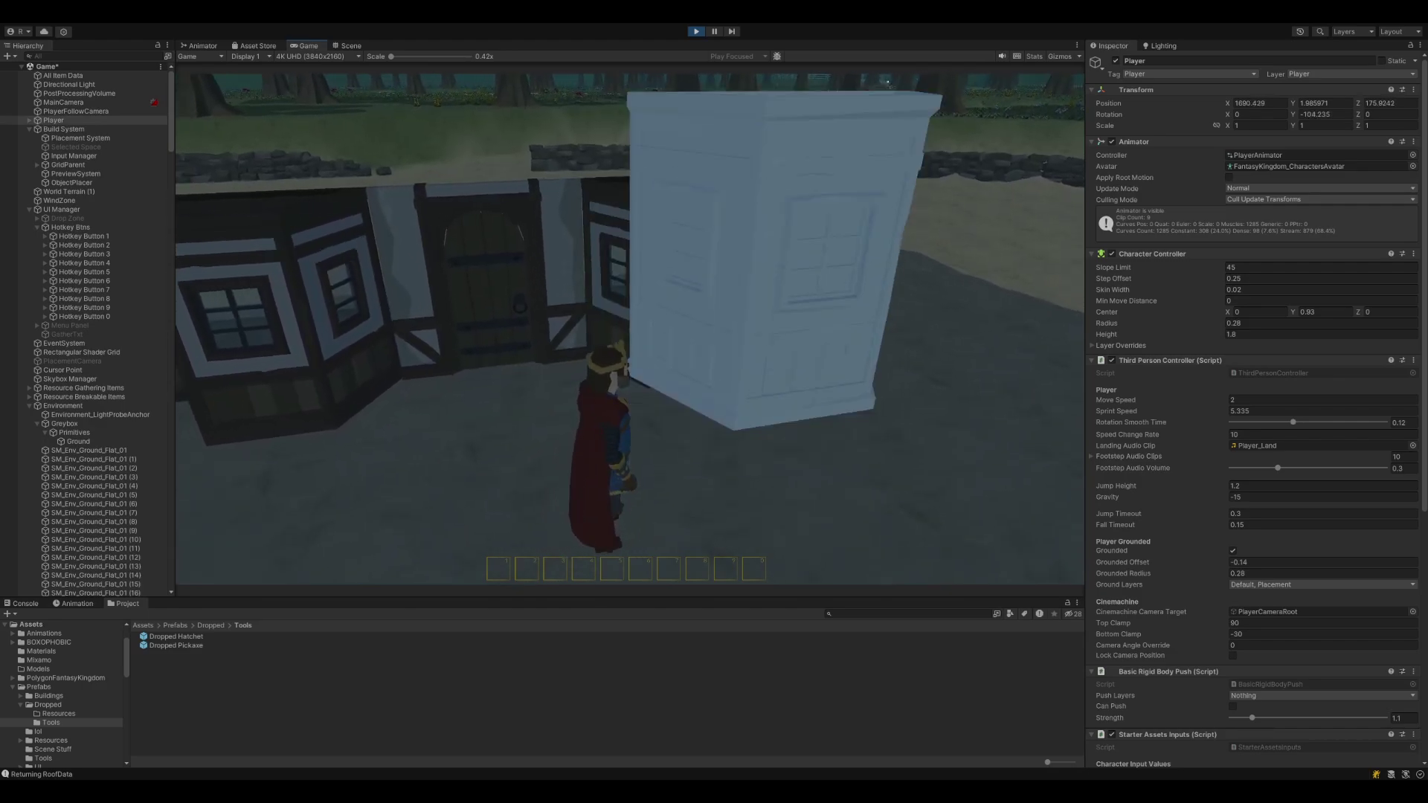
- Extend the floor row past one bay window and build plain timber walls along its front edge and end
key("w")
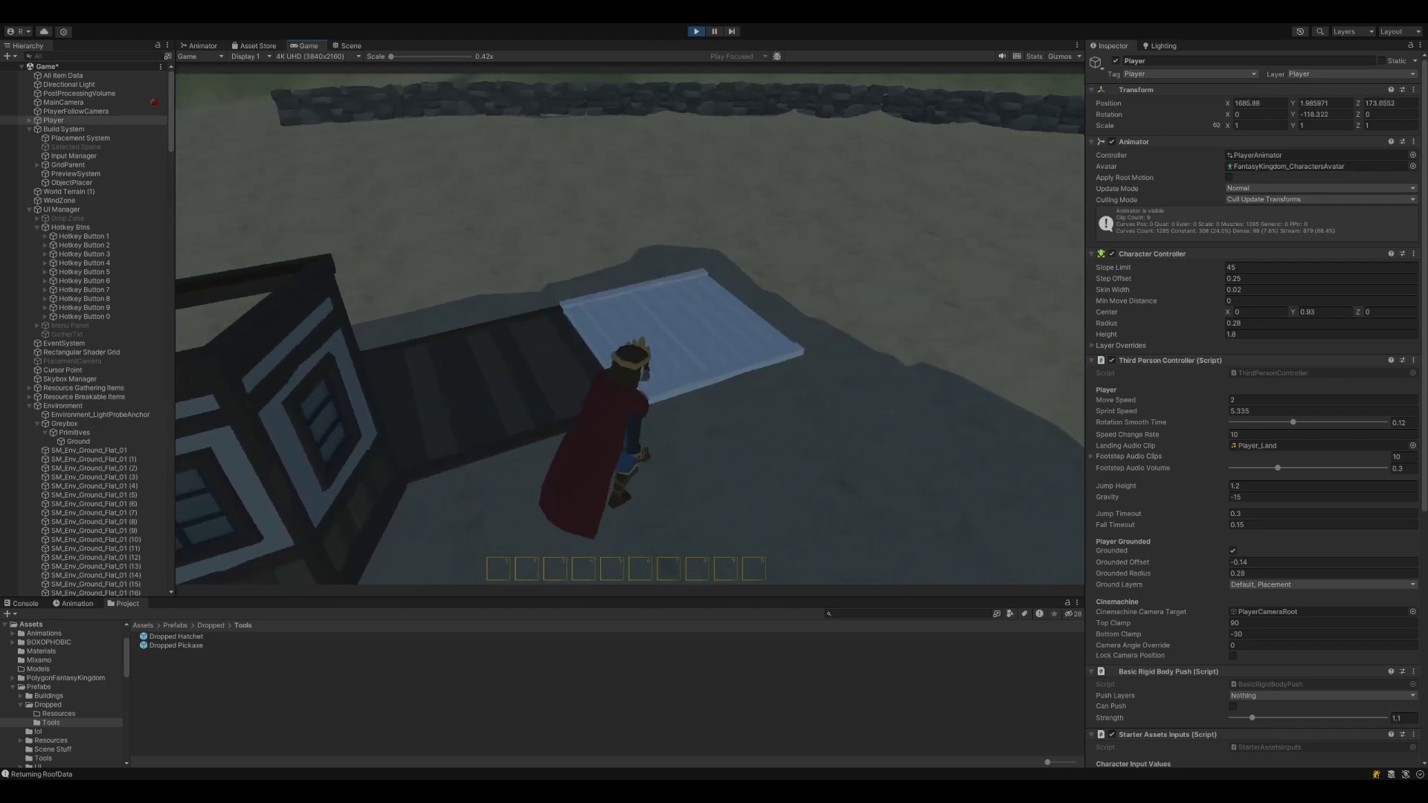
left_click(629, 329)
key("d")
key("2")
left_click(629, 329)
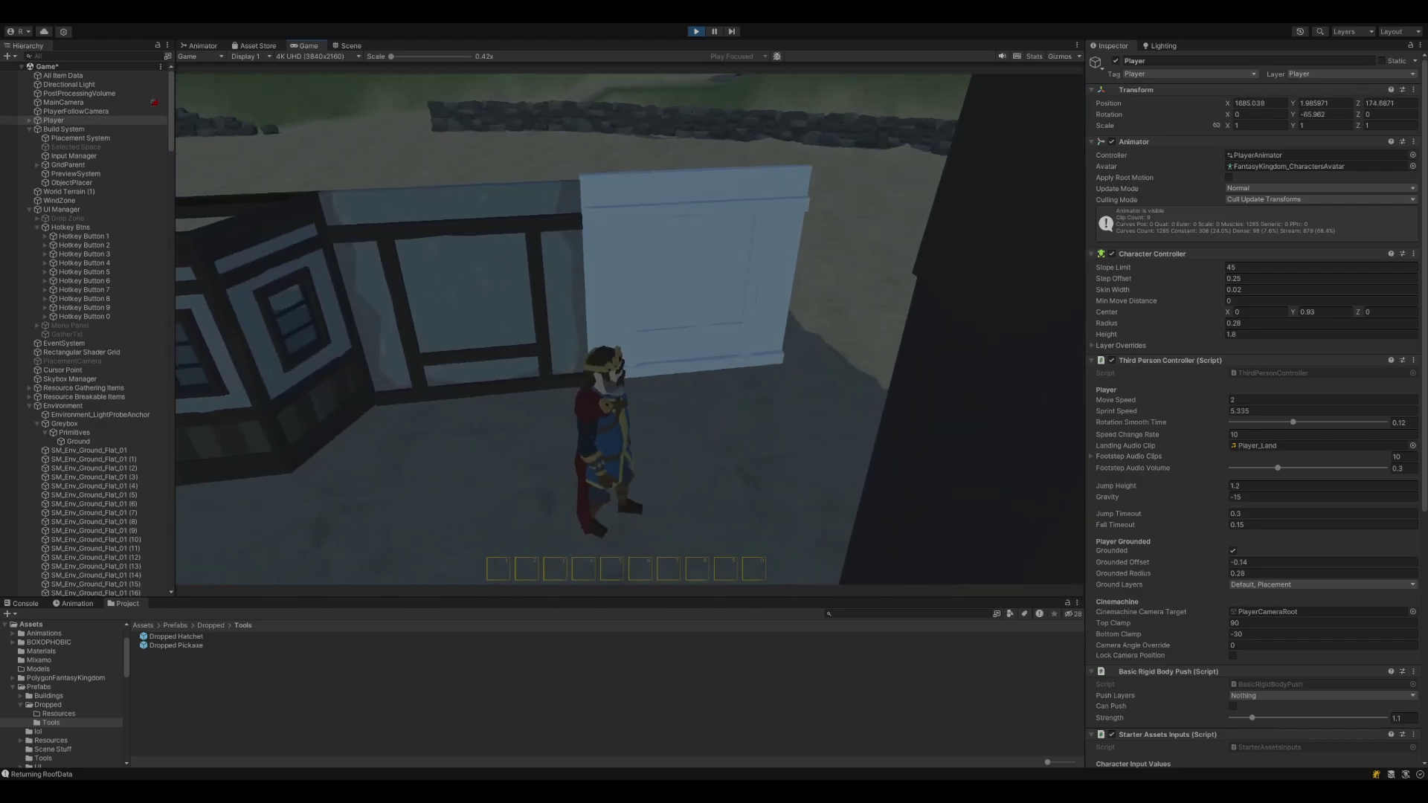
key("w")
key("d")
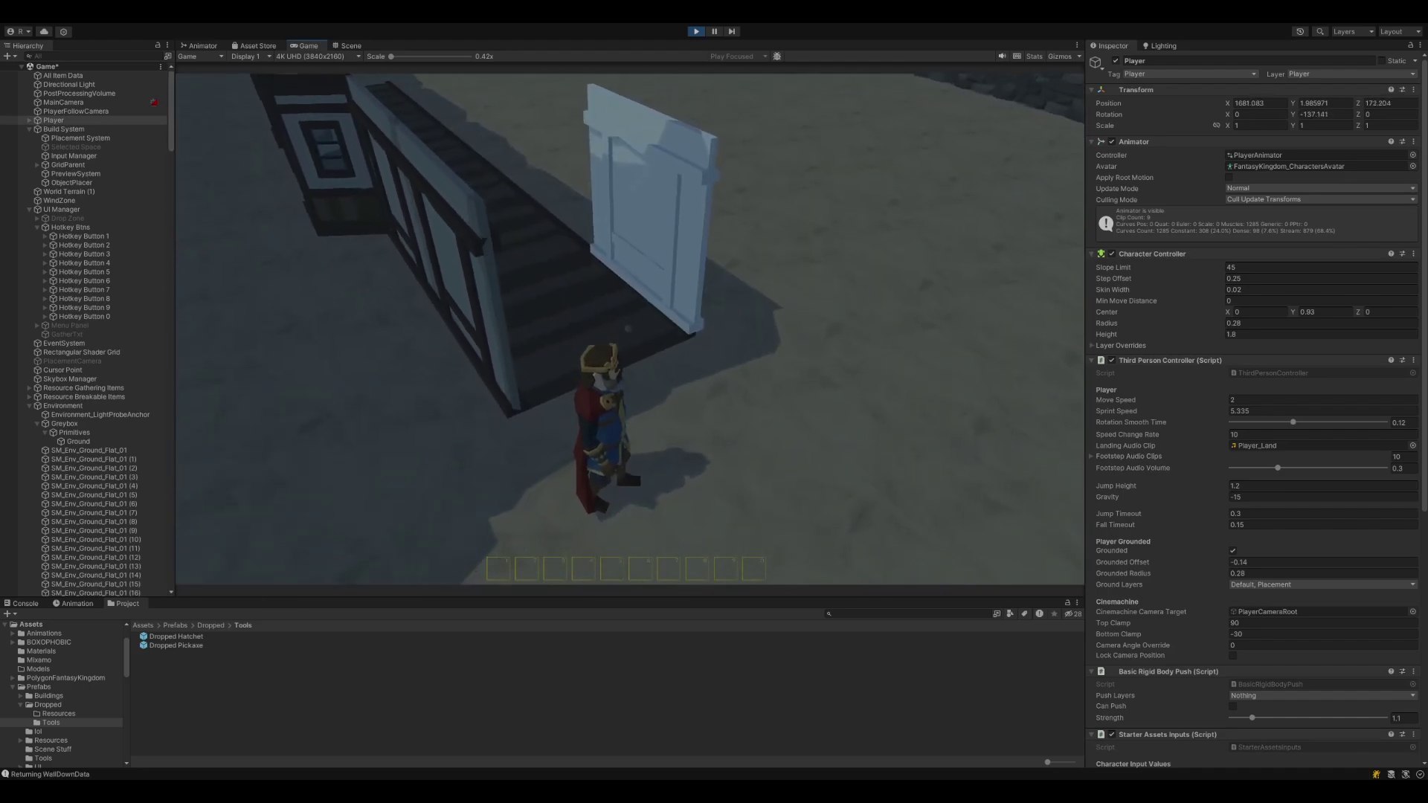
key("d")
left_click(630, 328)
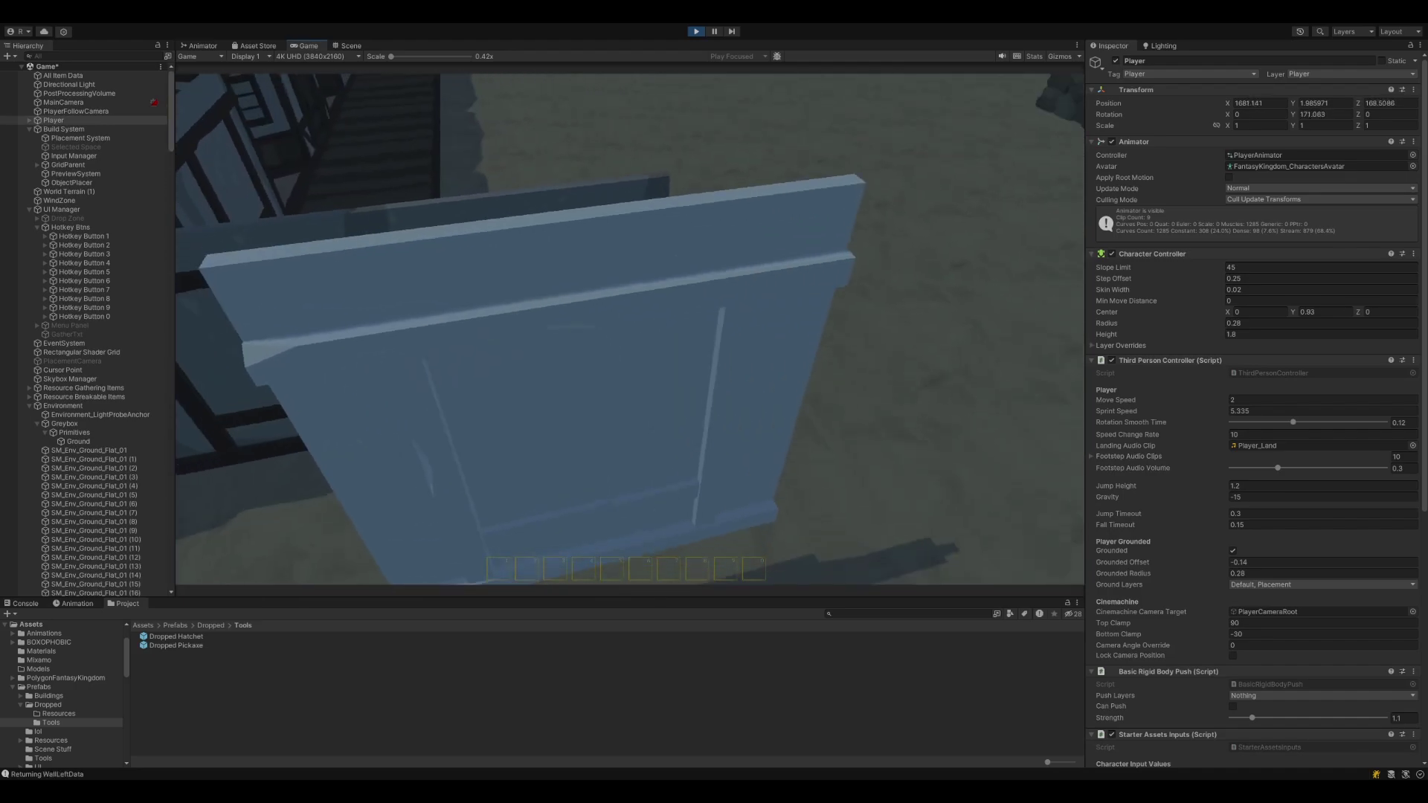
- Lay more floor tiles behind the door wall to widen the building's floor inside the timber walls
key("shift+w")
key("1")
key("shift+d")
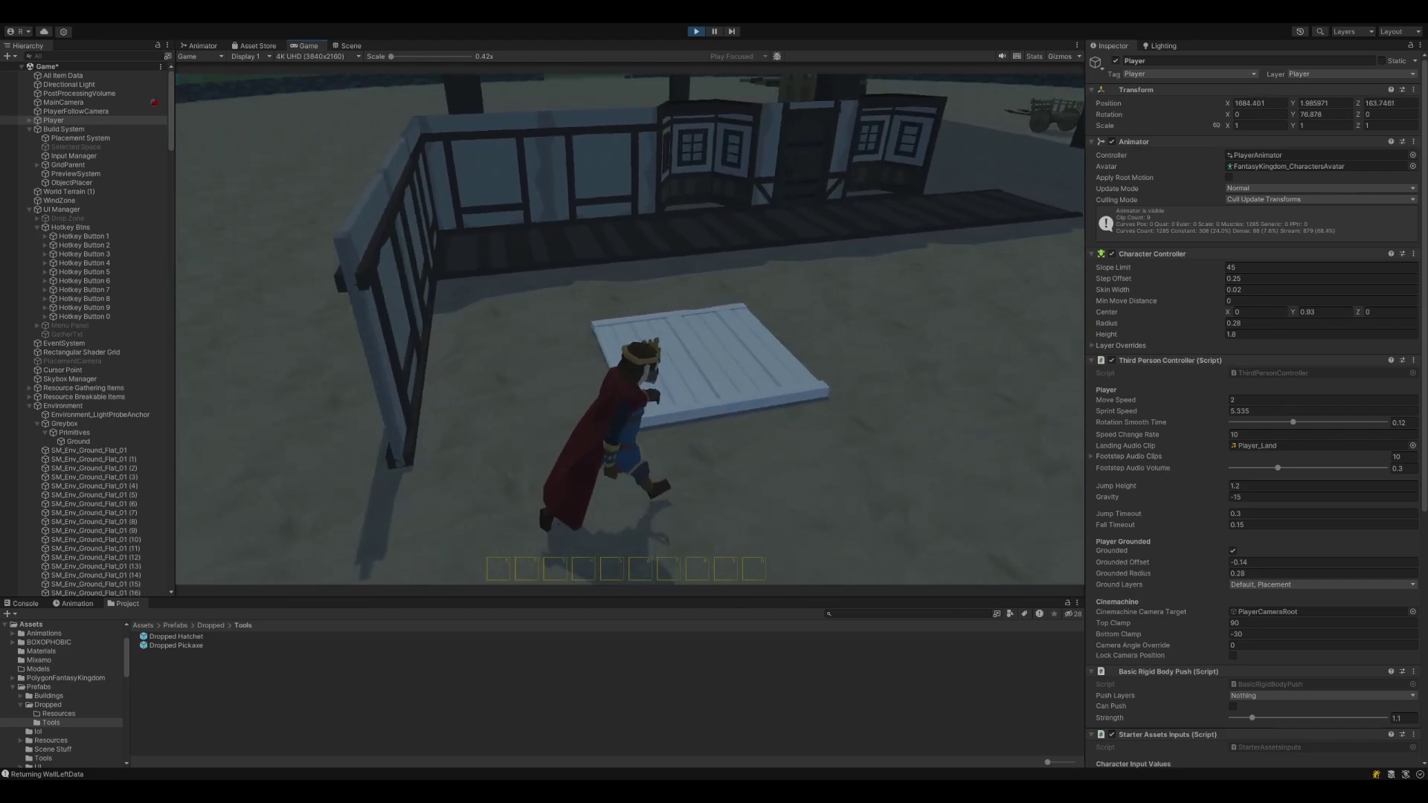
key("w")
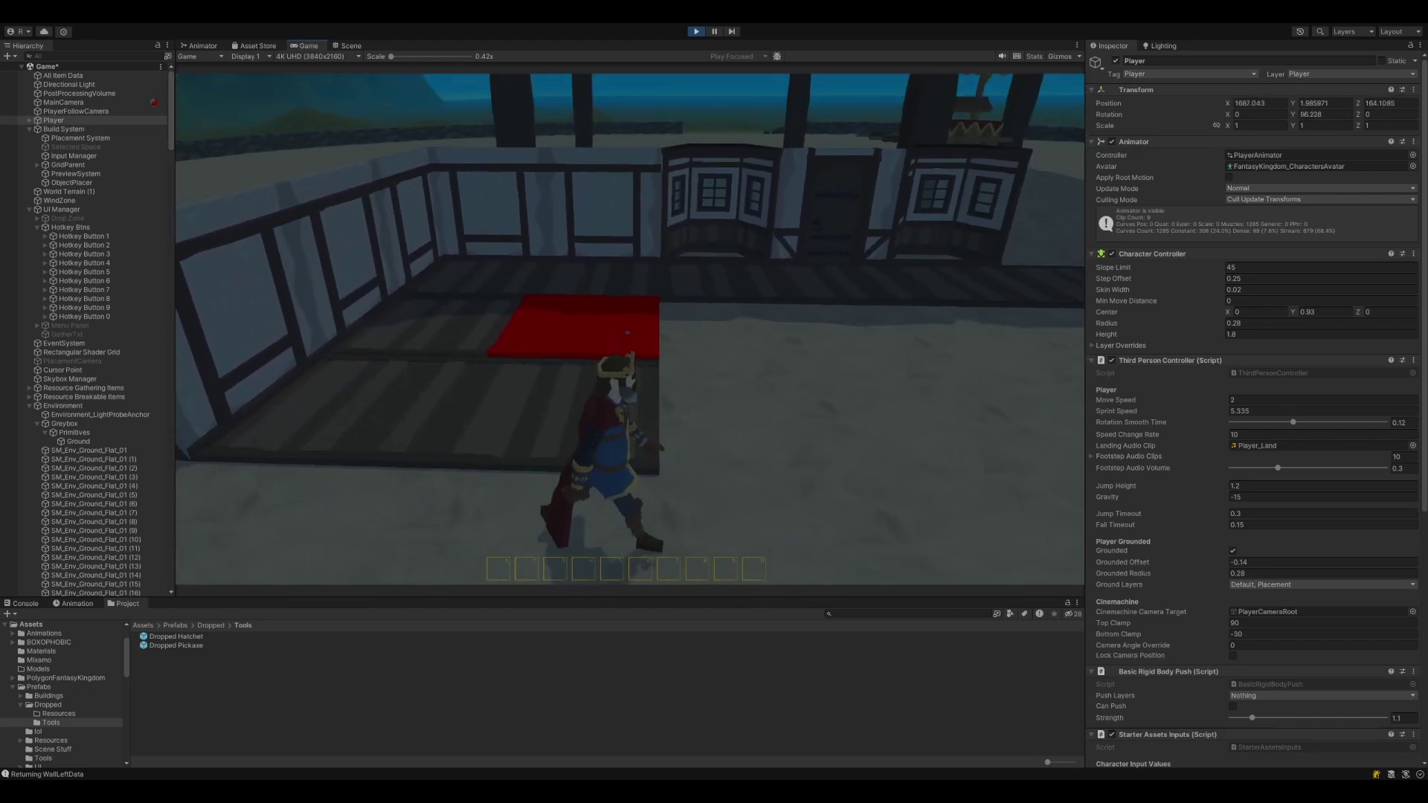
key("w")
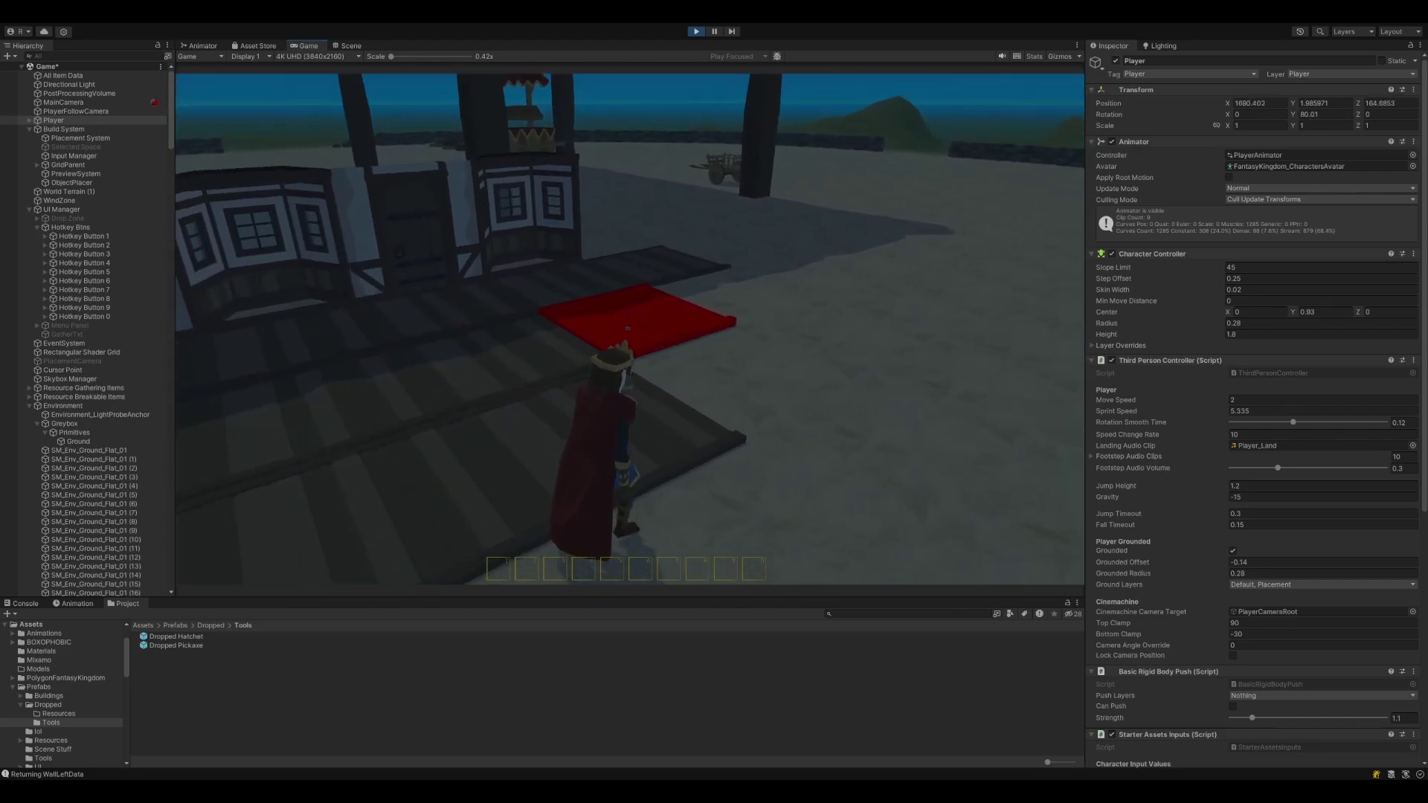
- Add plain timber walls beyond the other bay window and fill in the remaining floor tiles beside them
key("shift+w")
key("2")
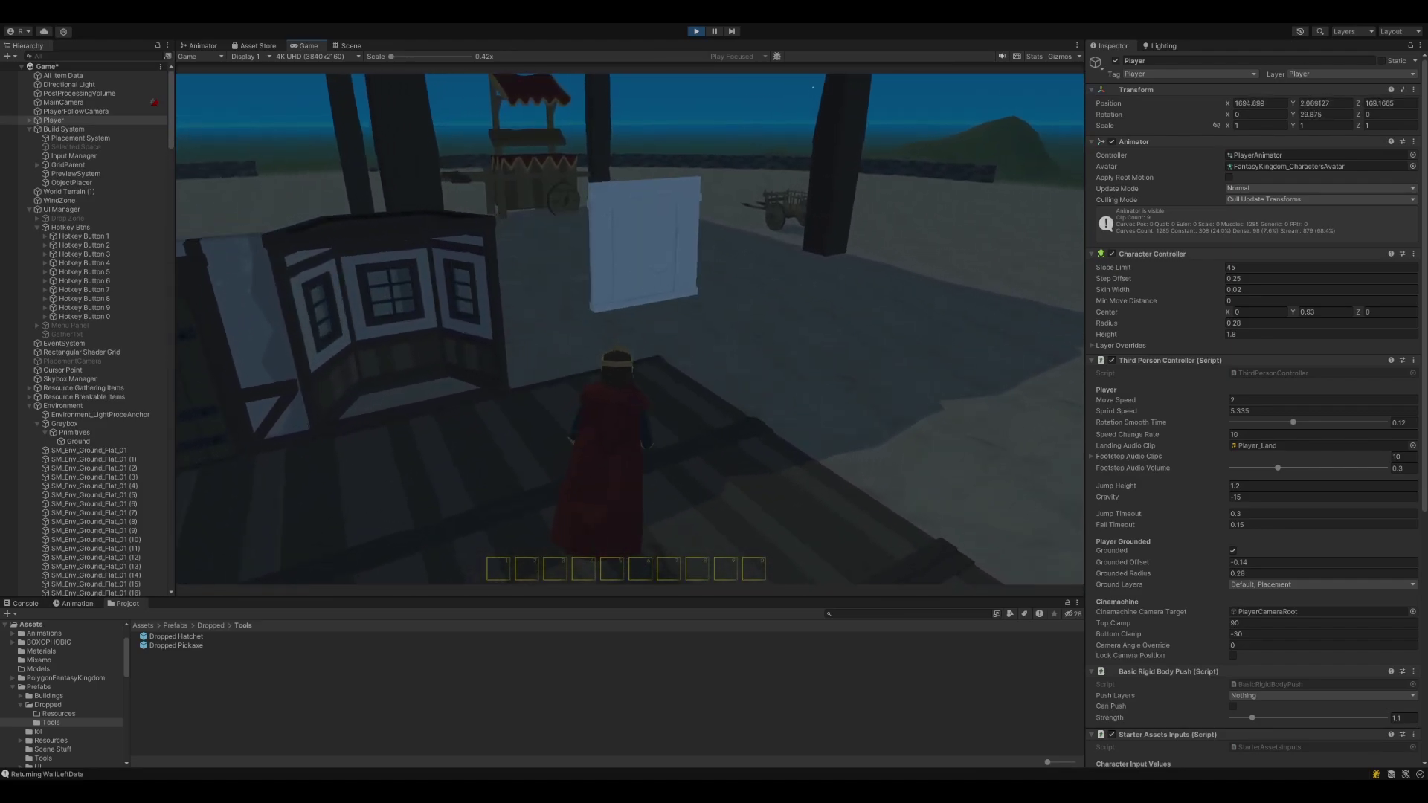
key("w")
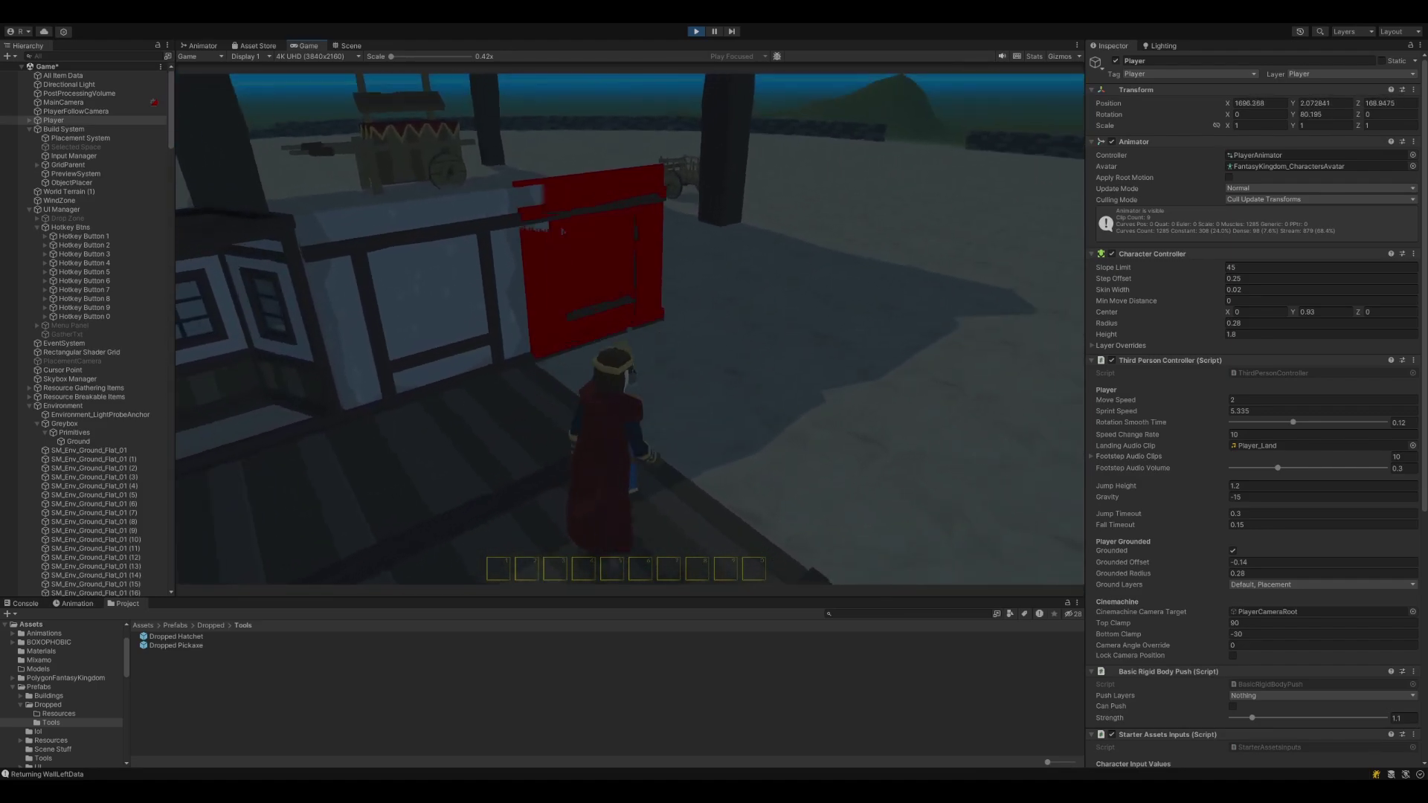
key("1")
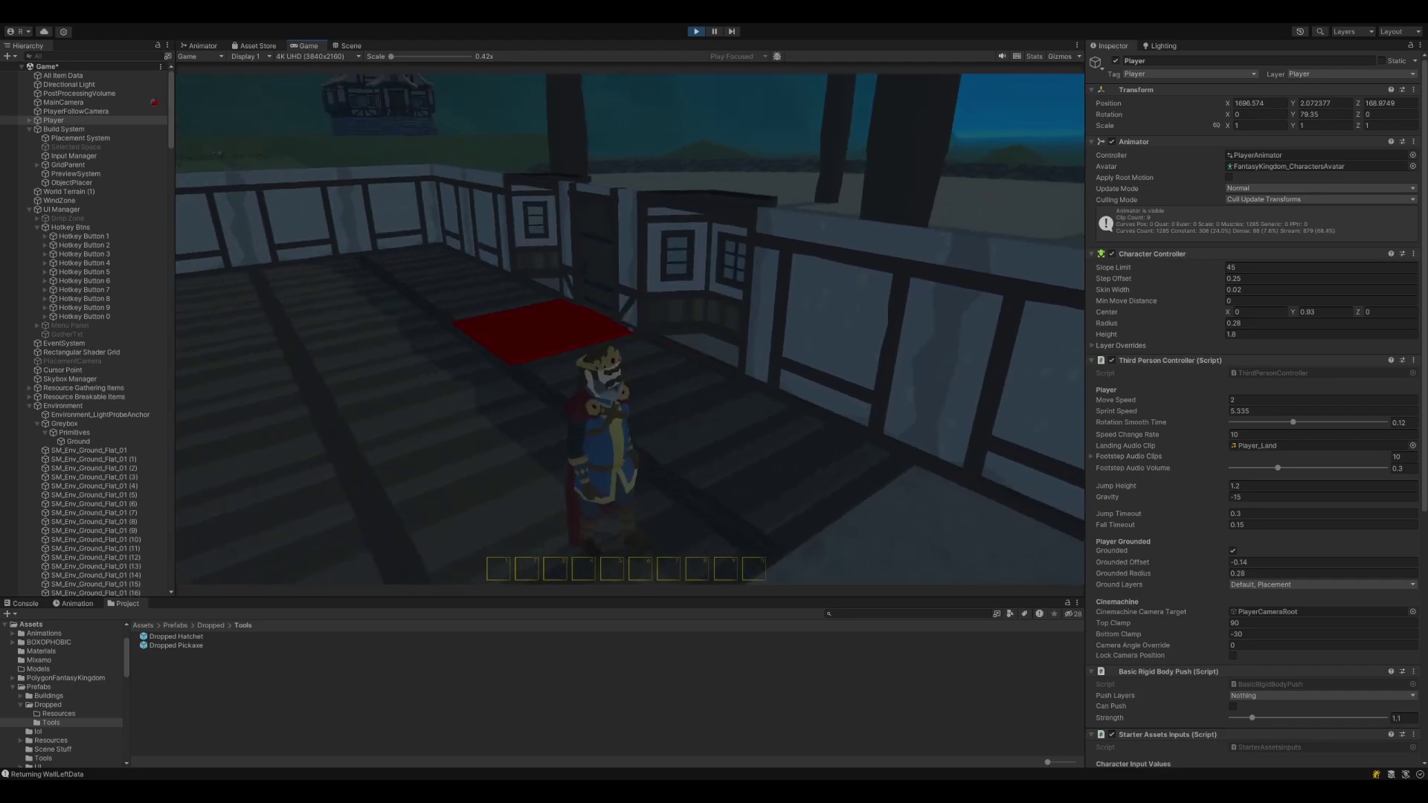
- Test the front door by opening it, walking the player outside and coming back in
key("w")
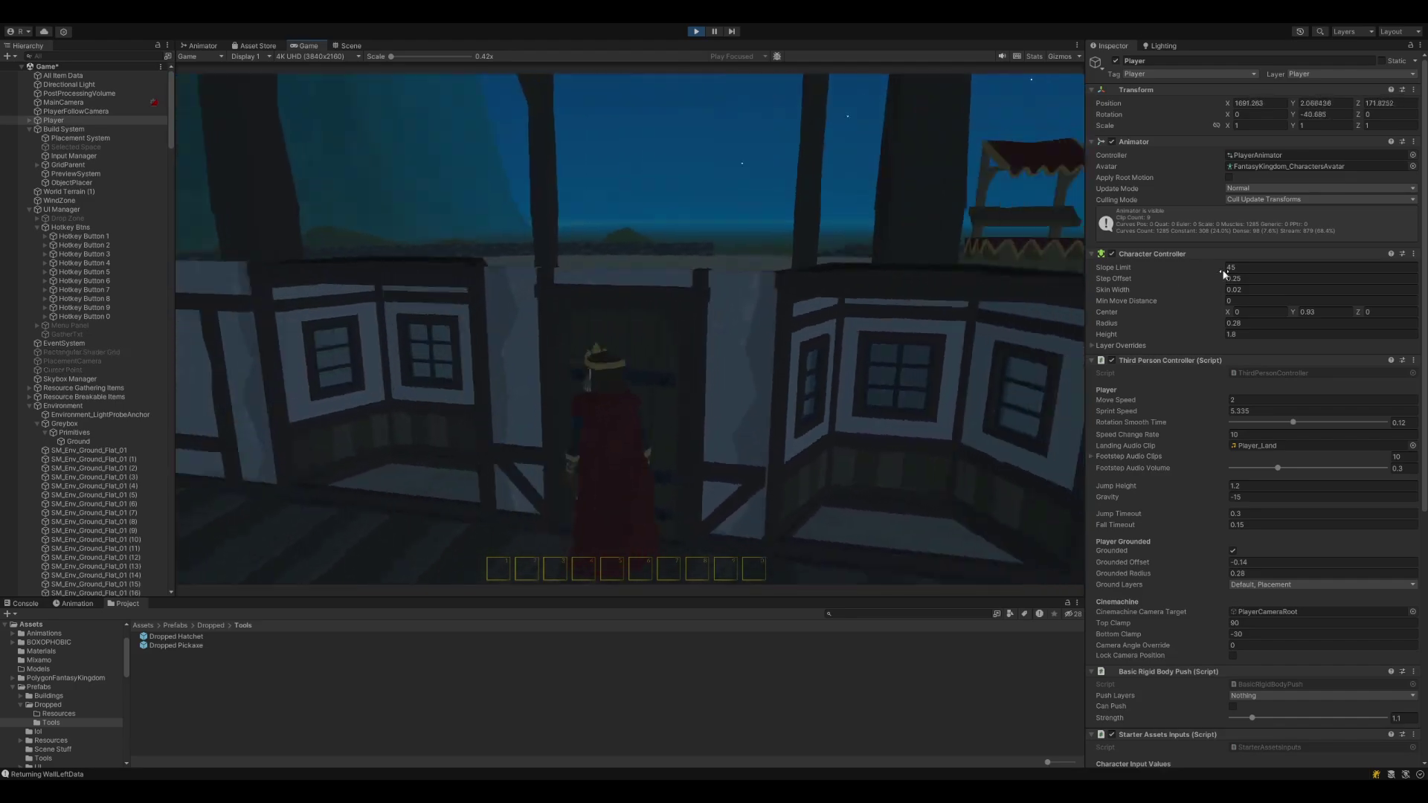
key("w")
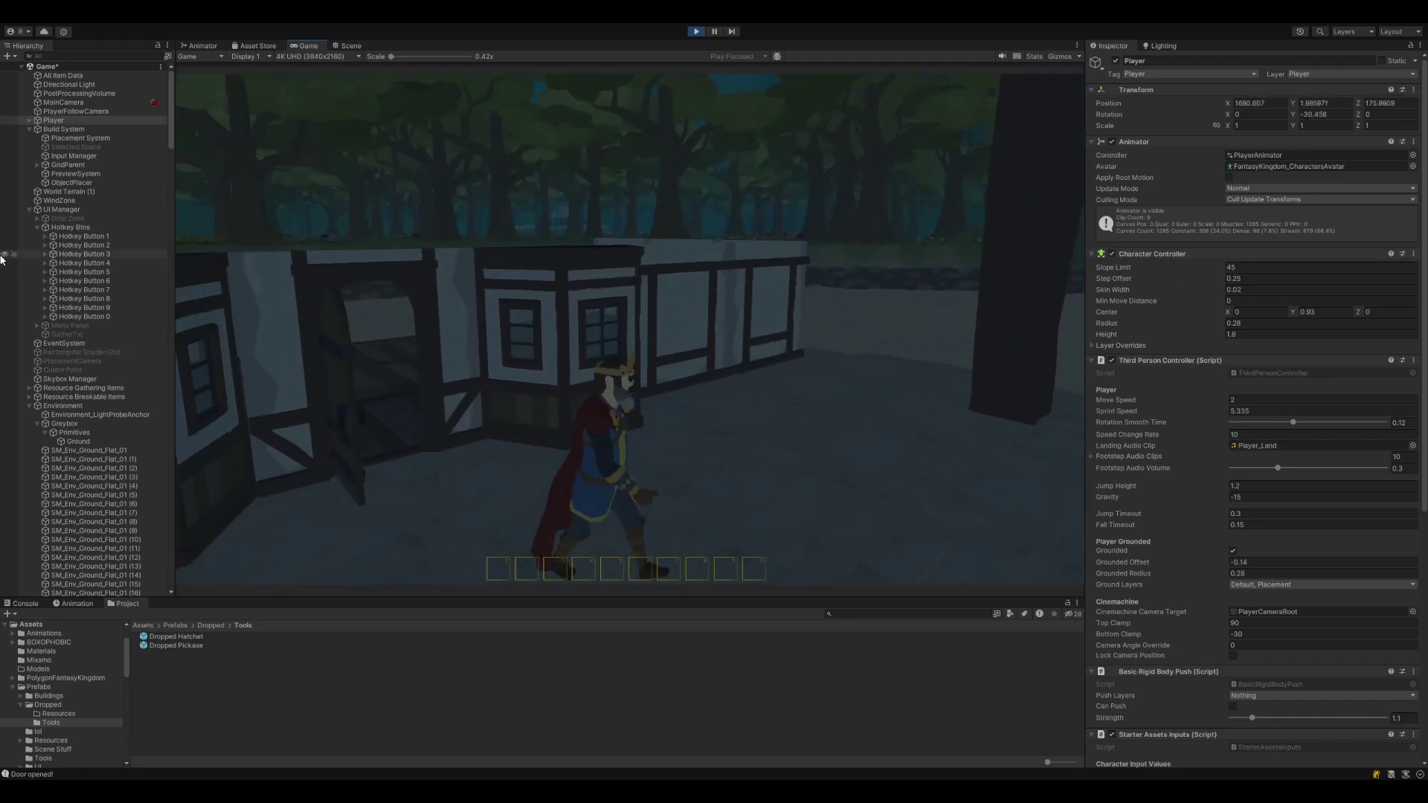
key("w")
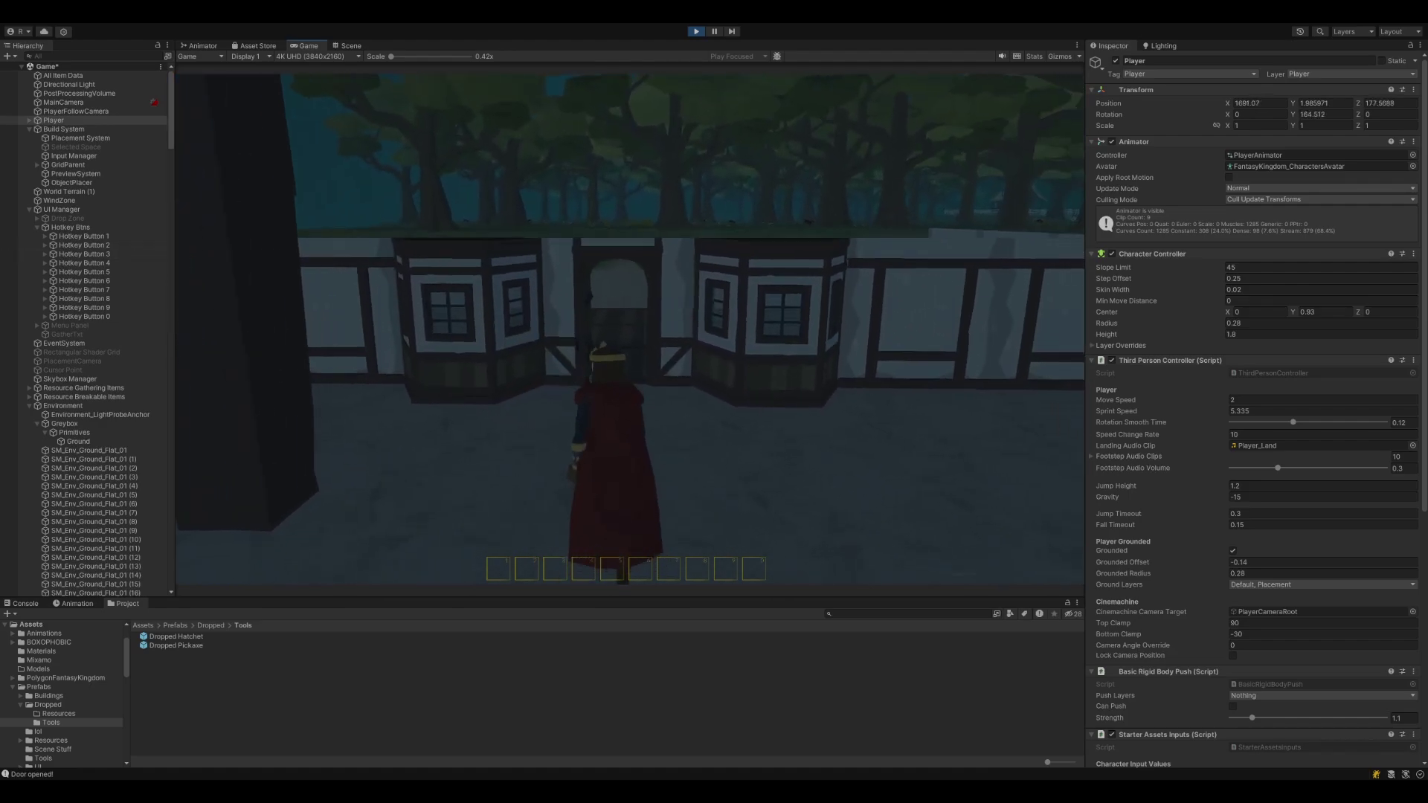
key("w")
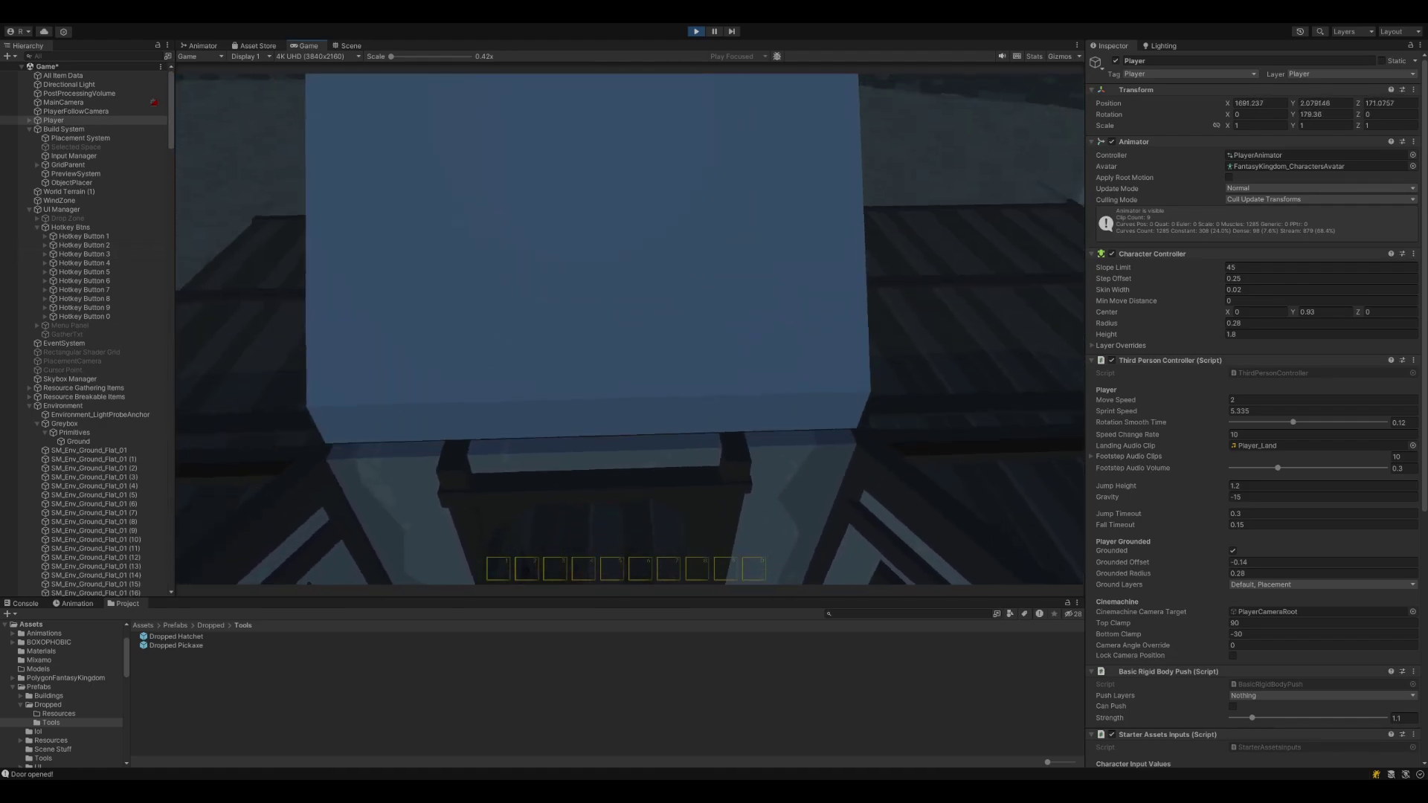
- Cycle through the building pieces to the stairs and place a staircase inside against the timber wall
key("w")
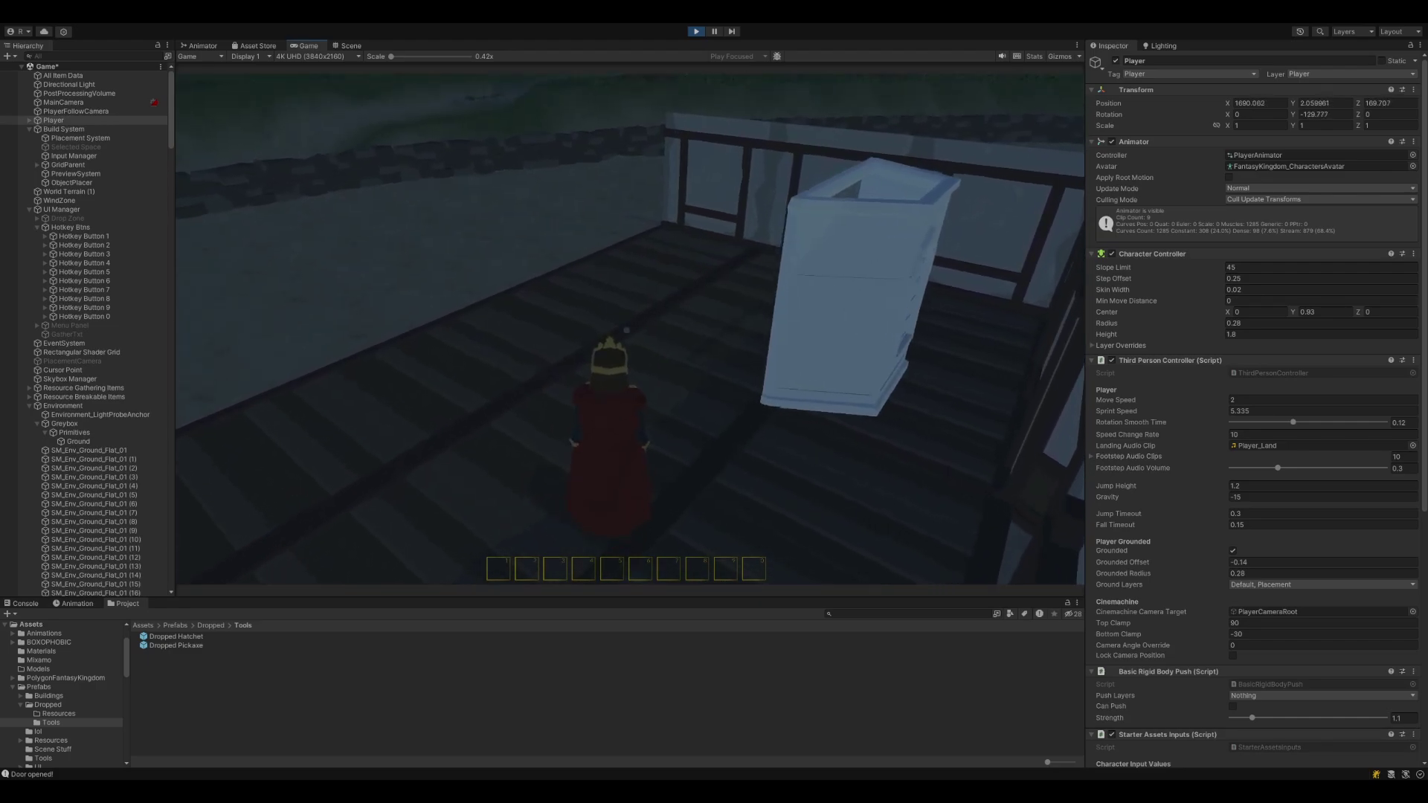
scroll(625, 333, "down", 3)
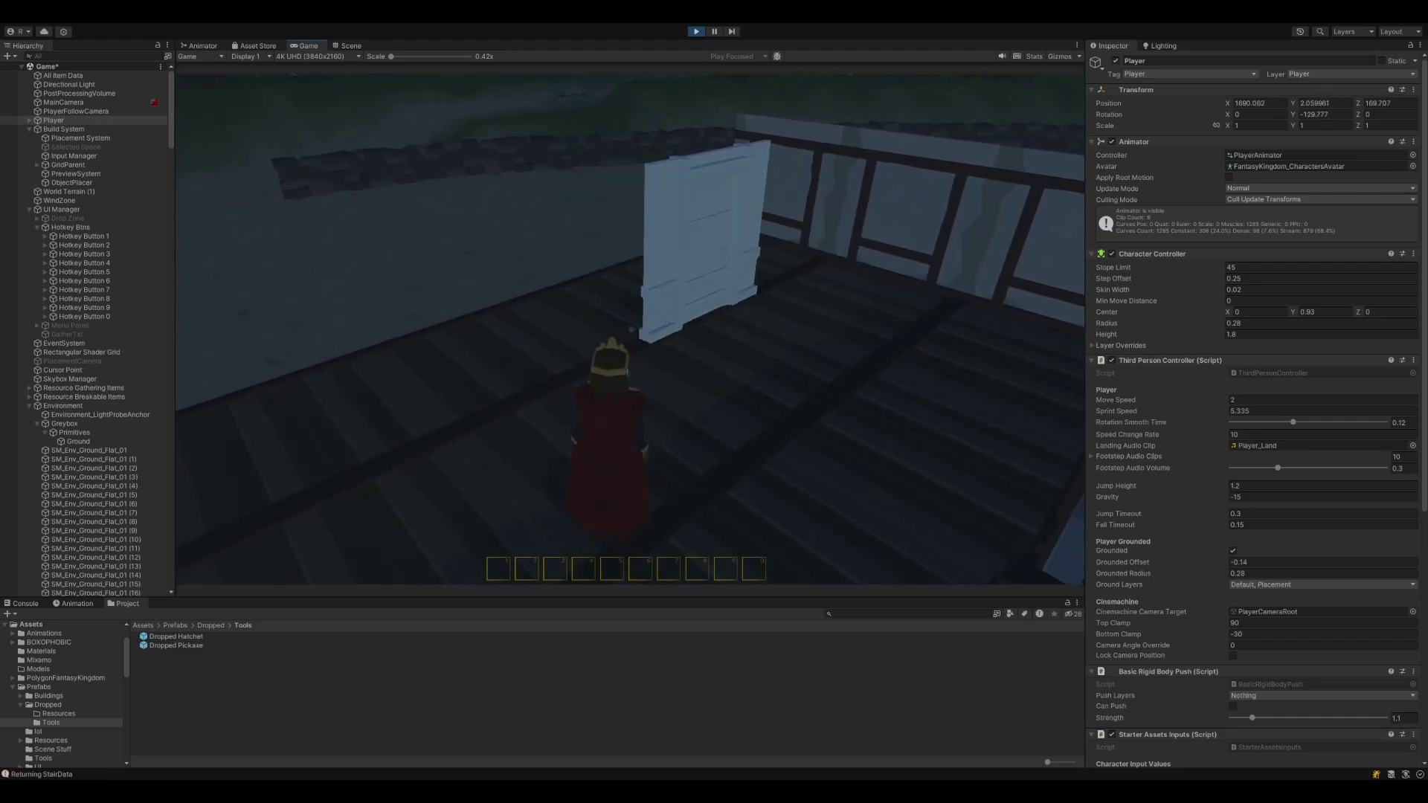
scroll(630, 329, "down", 1)
key("w")
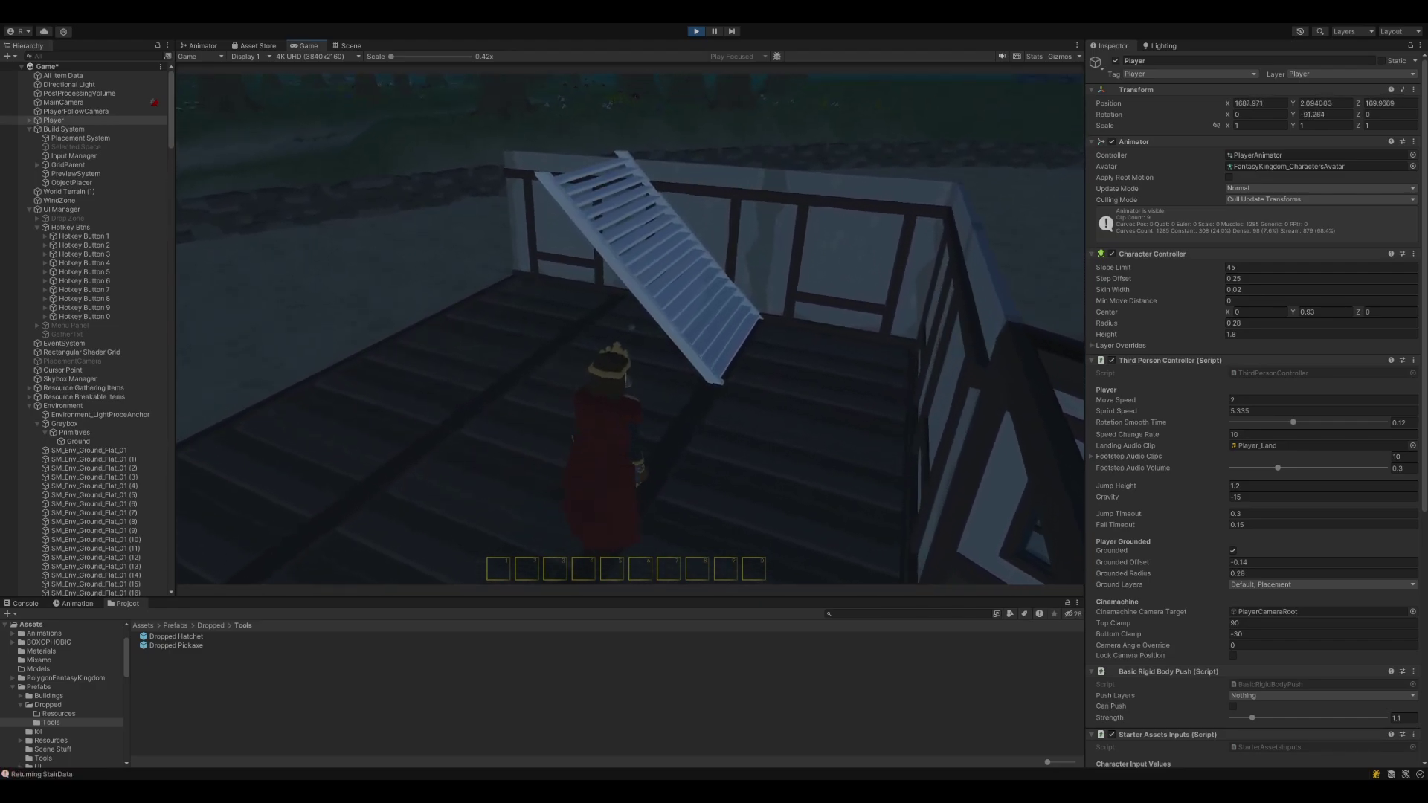
key("w")
left_click(631, 327)
scroll(631, 328, "down", 1)
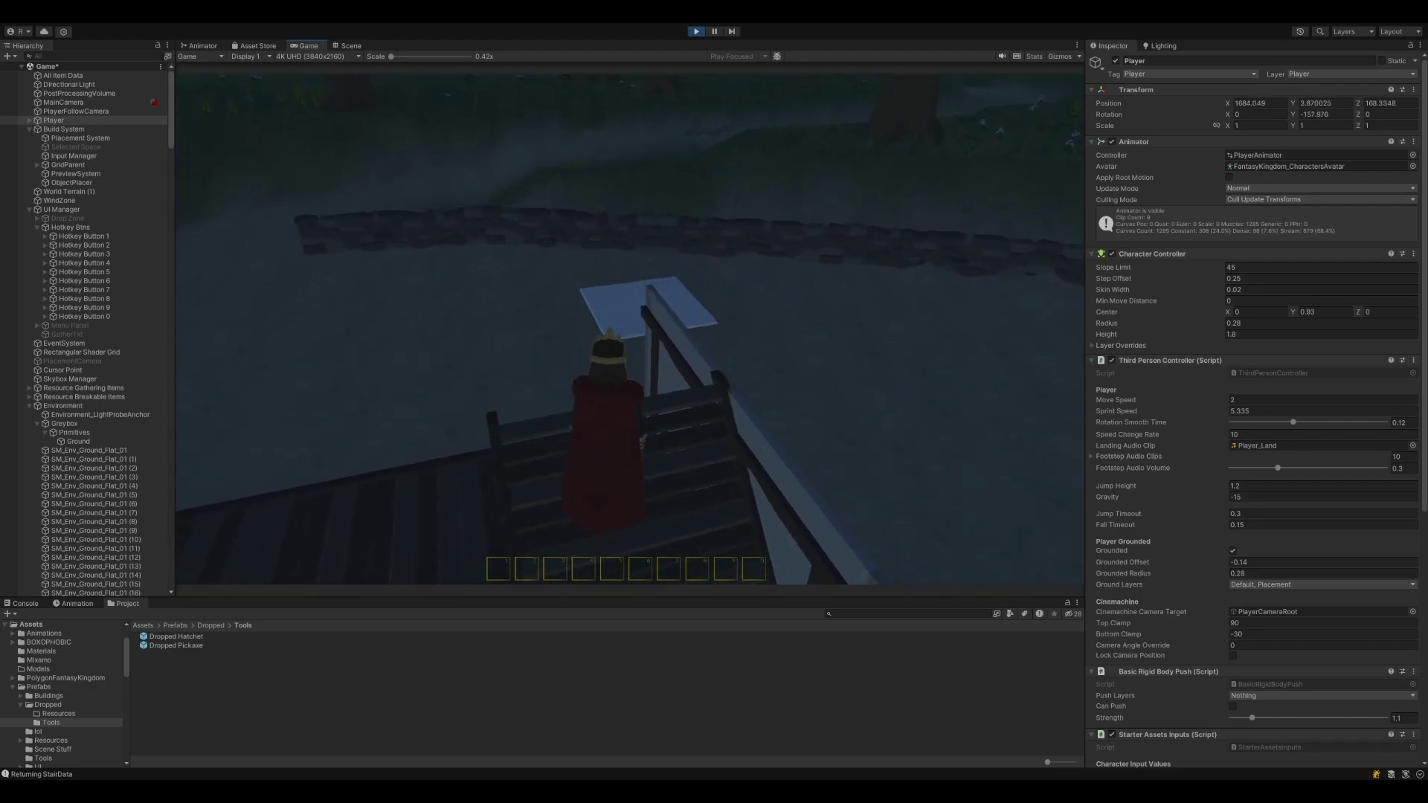
- Place floor tiles from the top of the staircase outward to build an upper floor over the room
key("w")
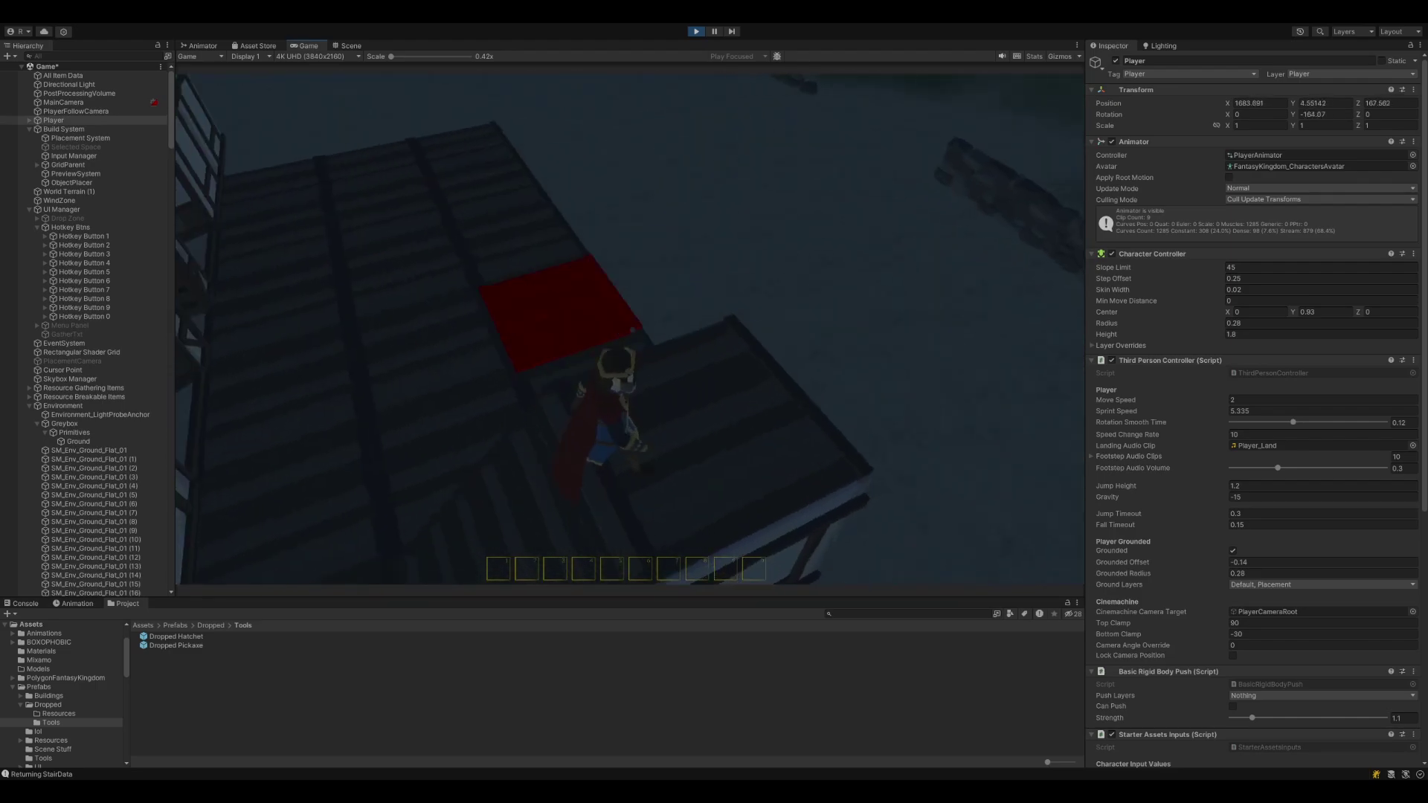
key("shift+w")
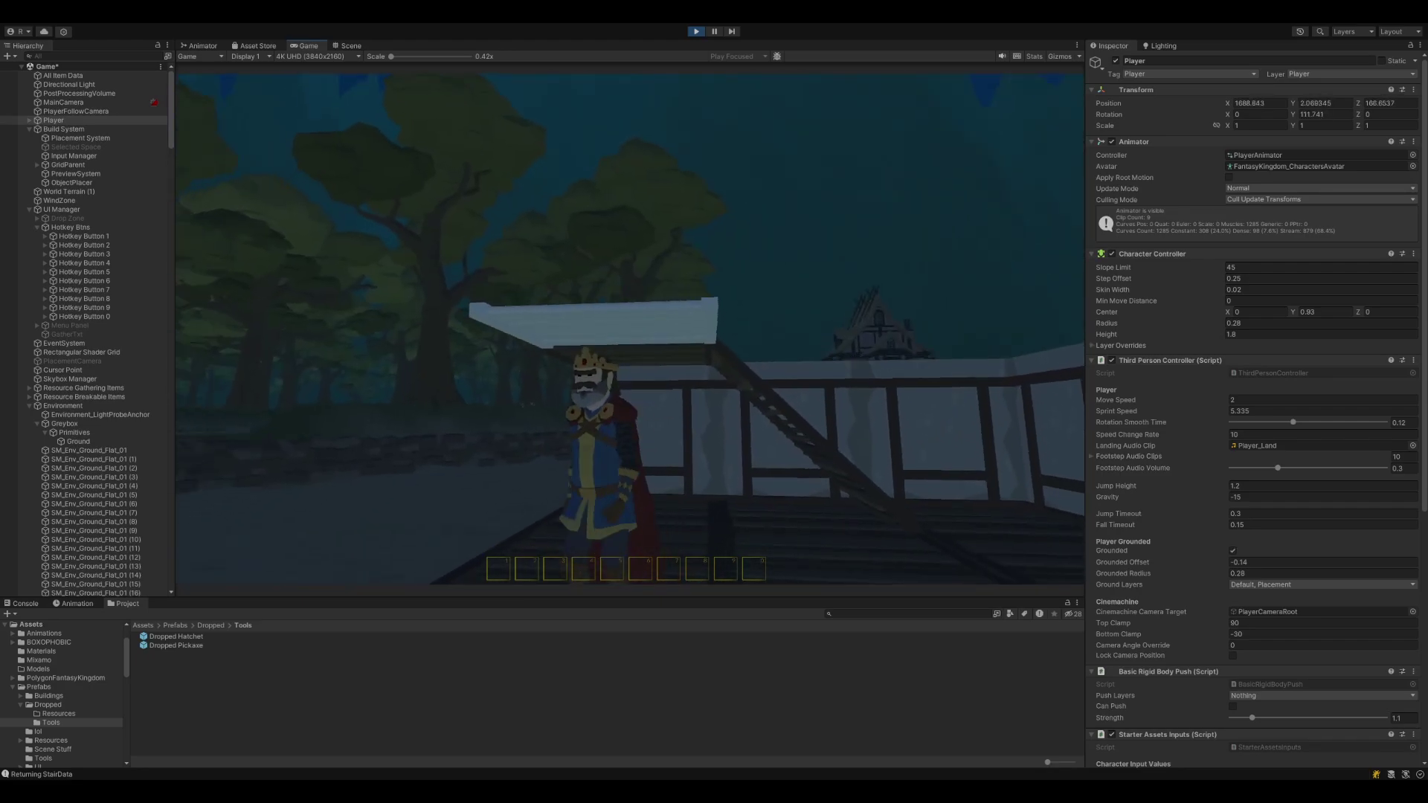
key("w")
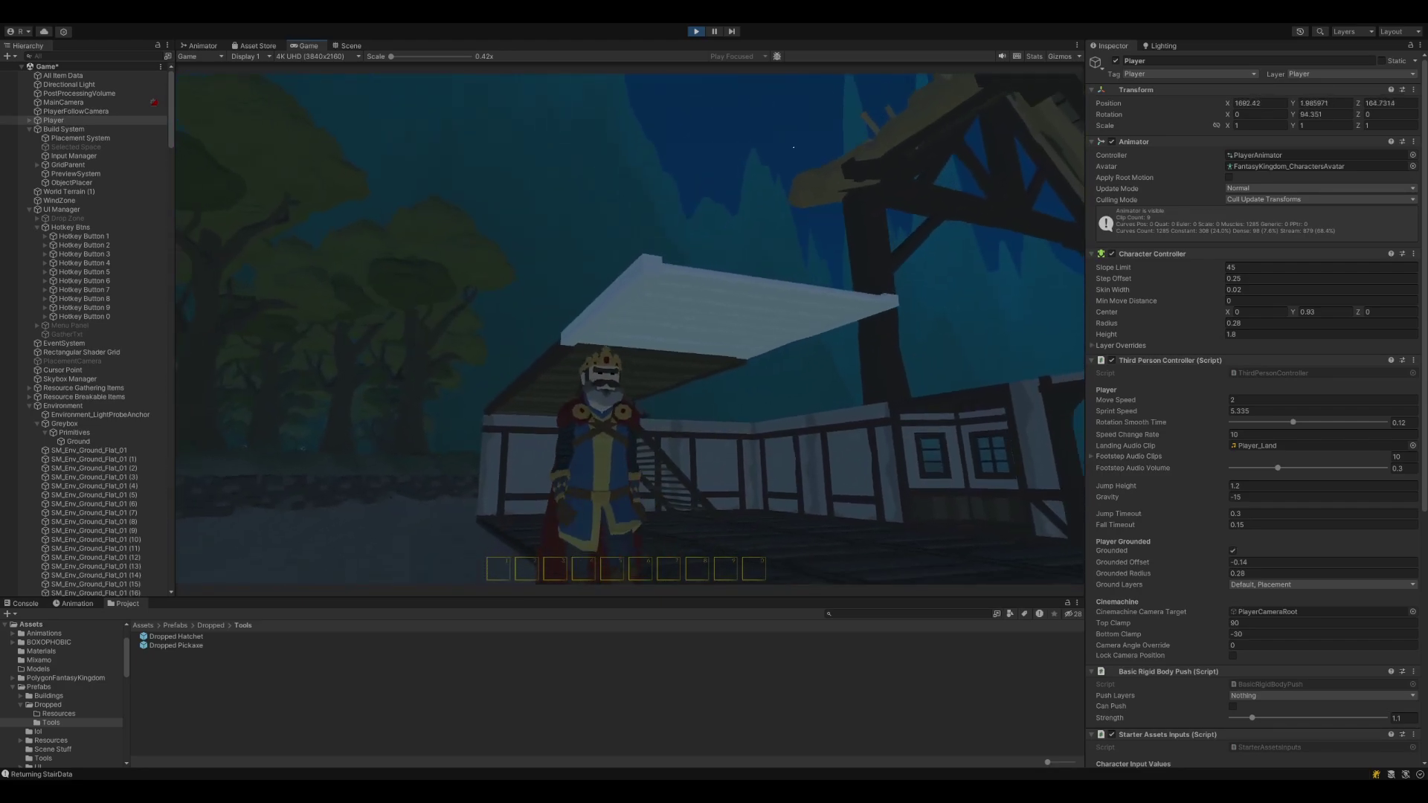
key("shift+w")
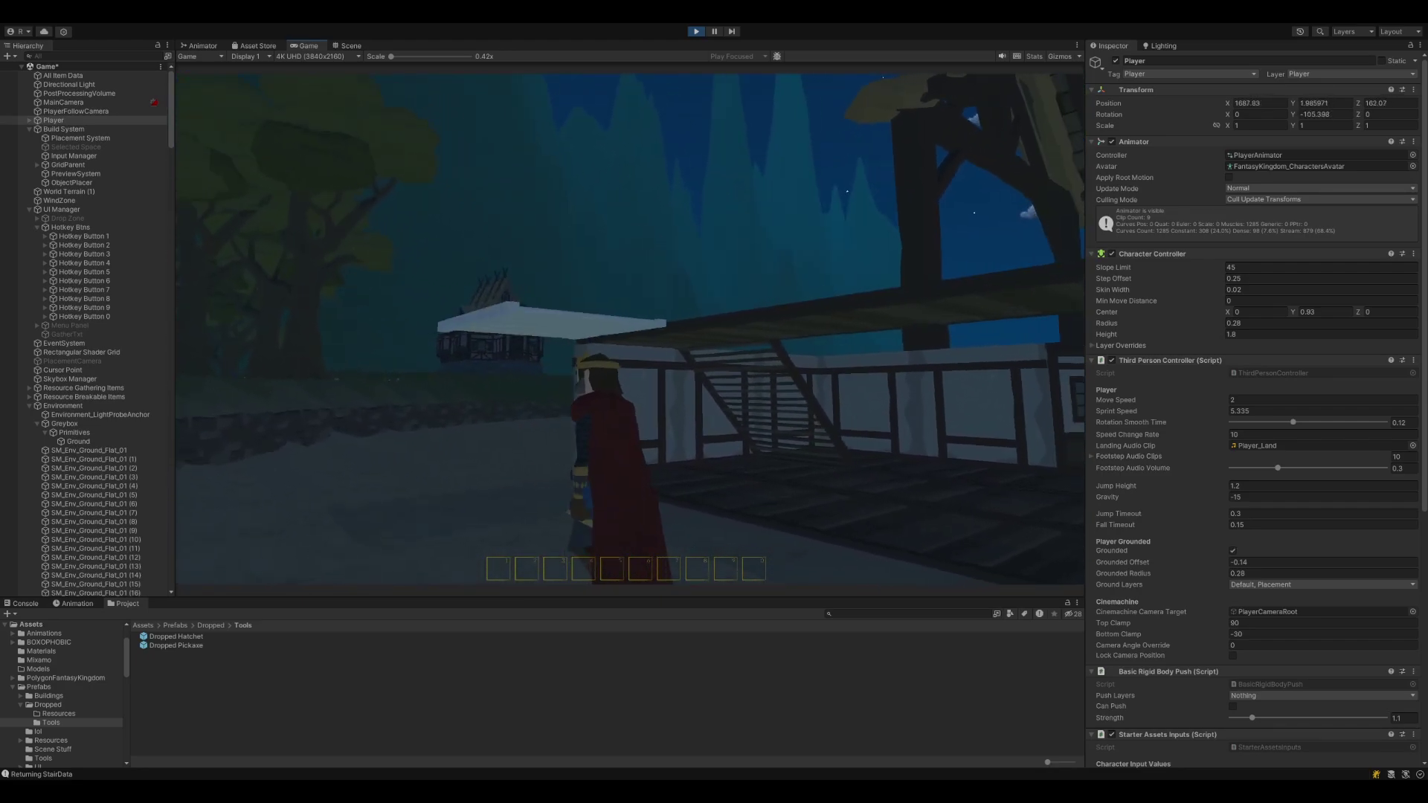
left_click(623, 329)
key("s")
key("d")
left_click(624, 328)
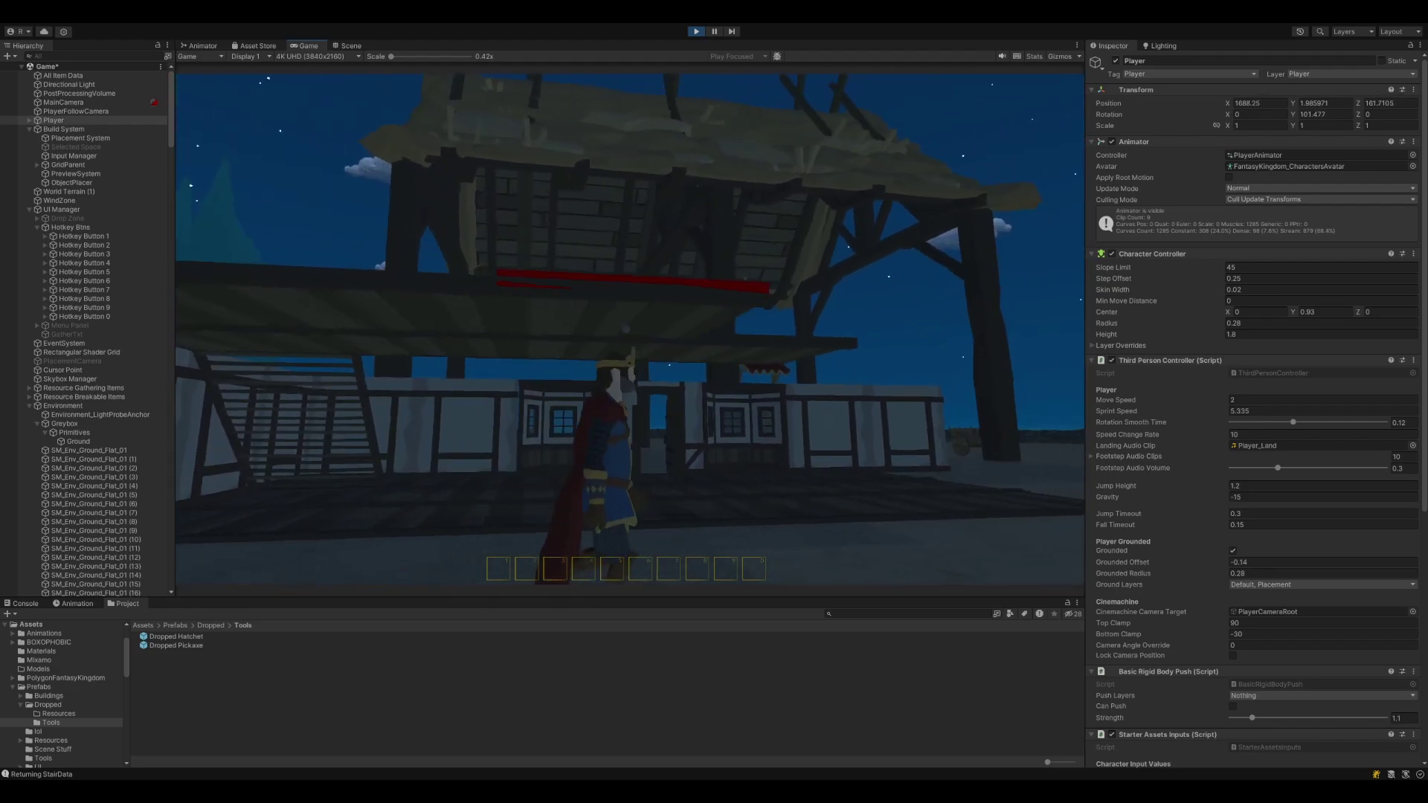
key("d")
left_click(623, 328)
key("s")
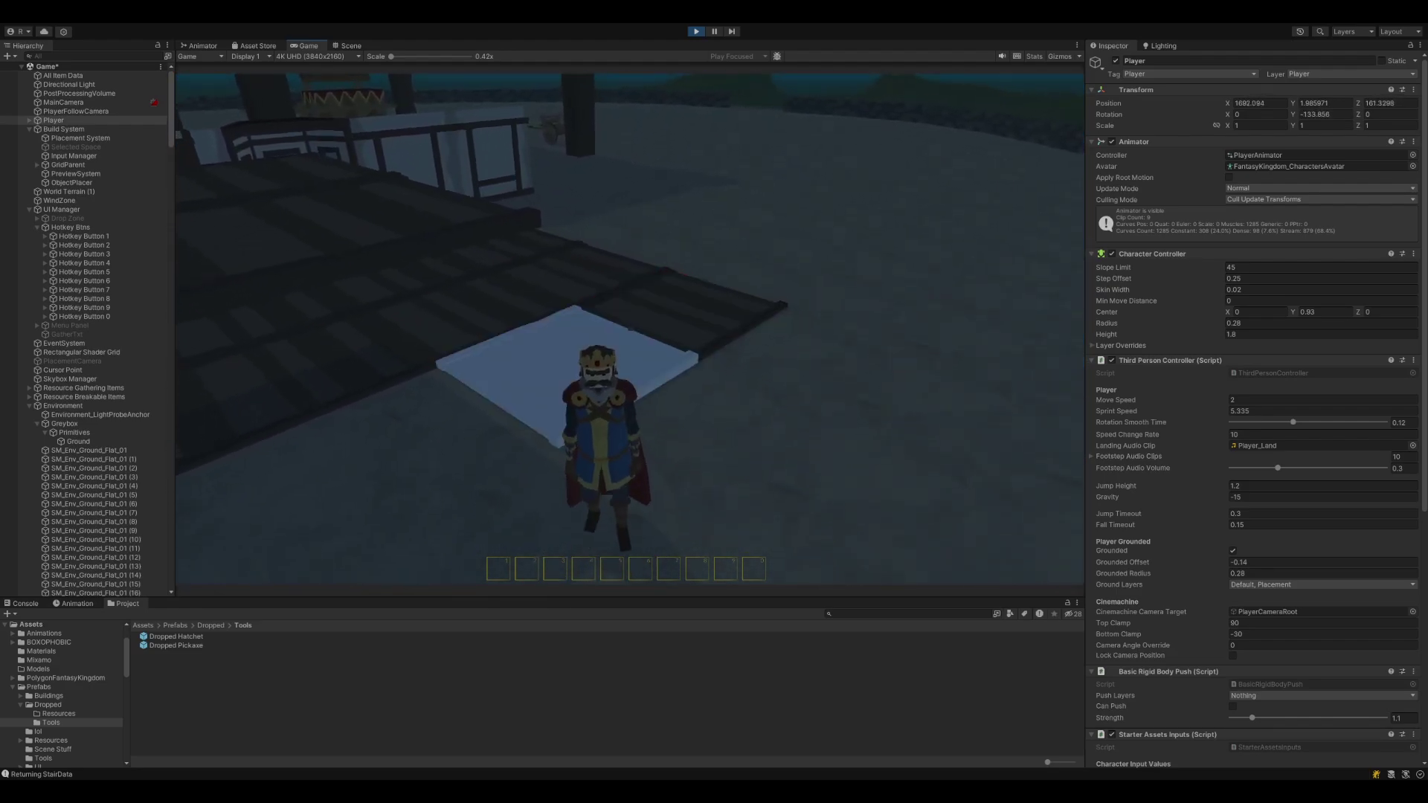
key("w")
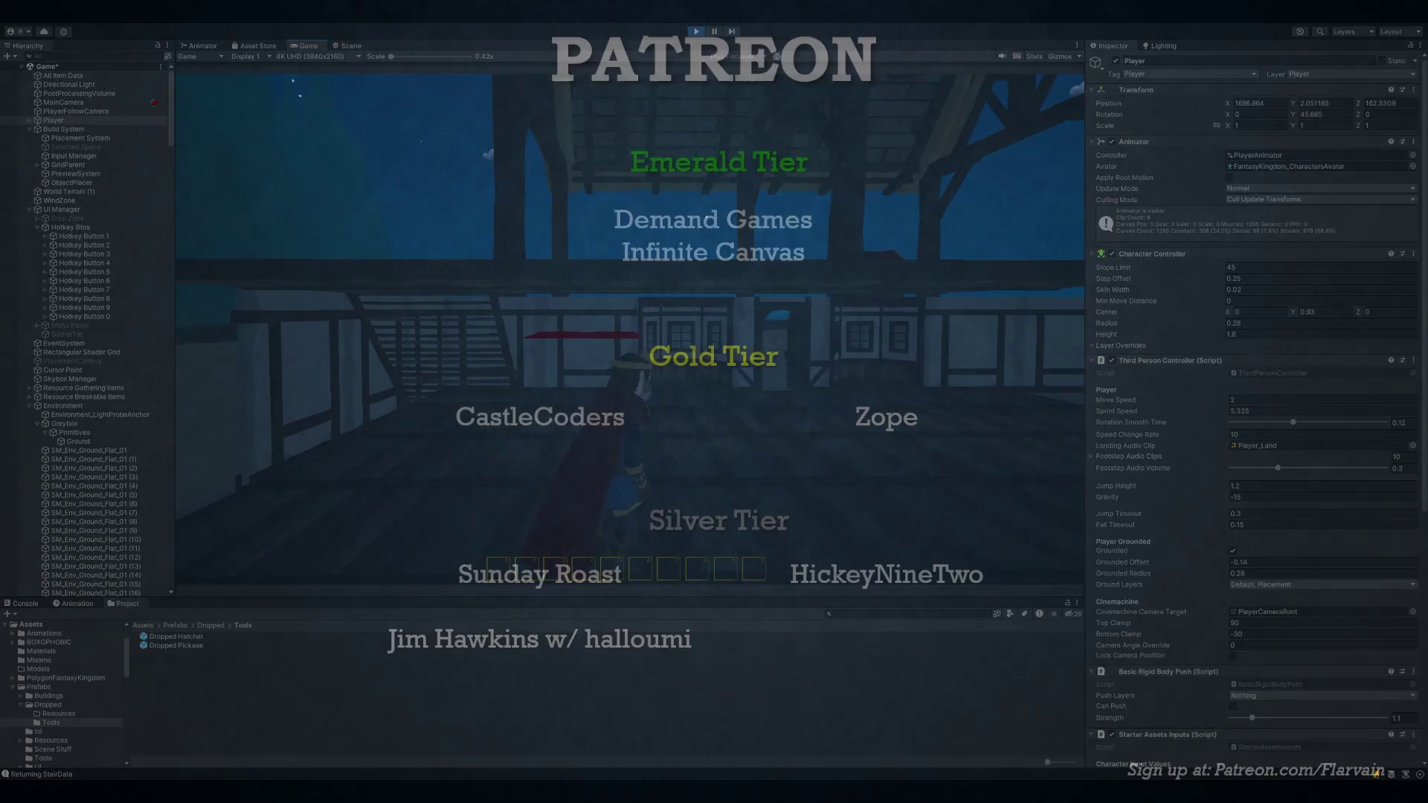